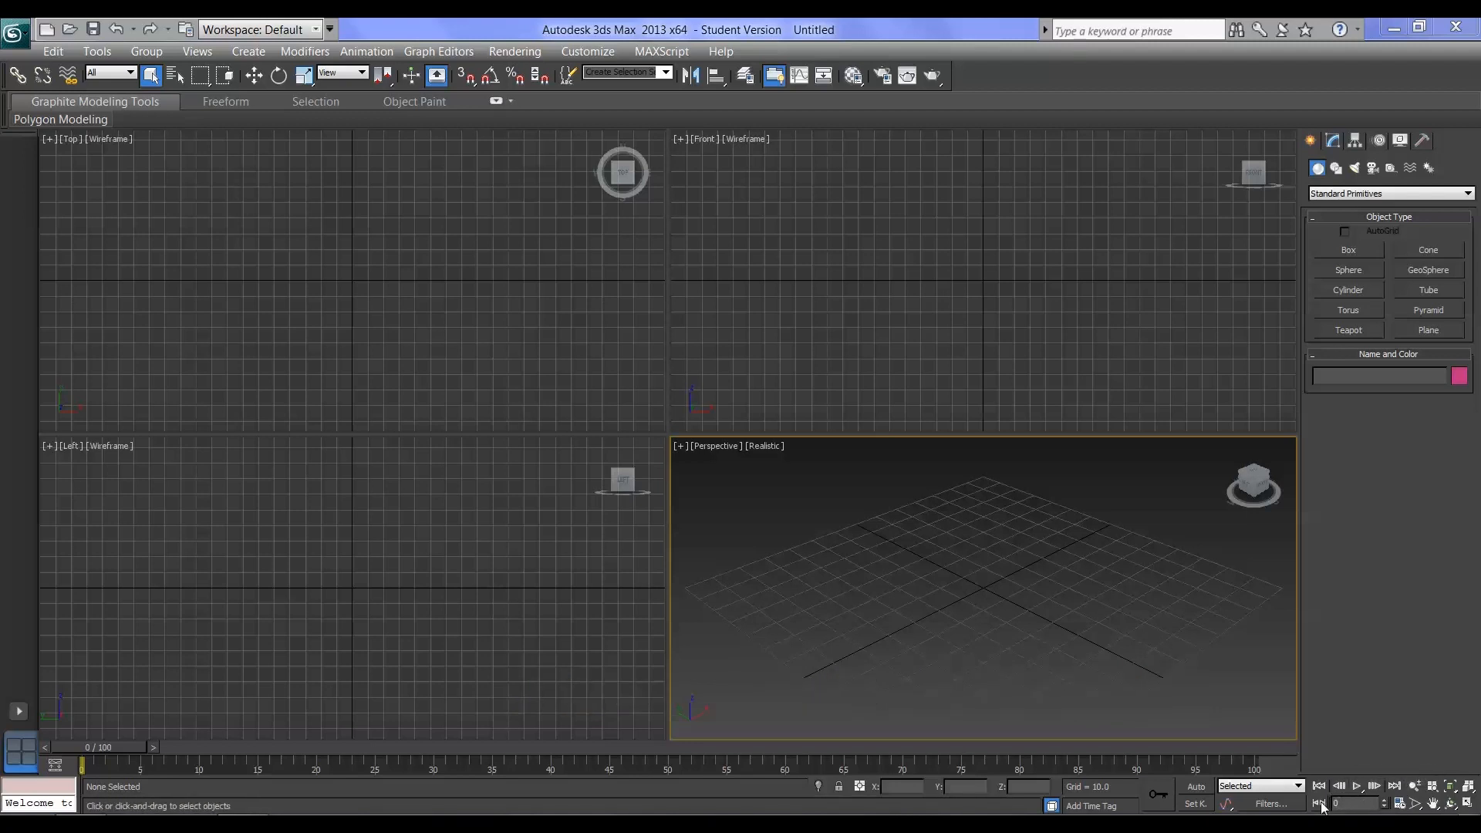
# Scrub the timeline from frame 0 and set the current frame to 20
pyautogui.moveTo(74, 746); pyautogui.dragTo(106, 748)
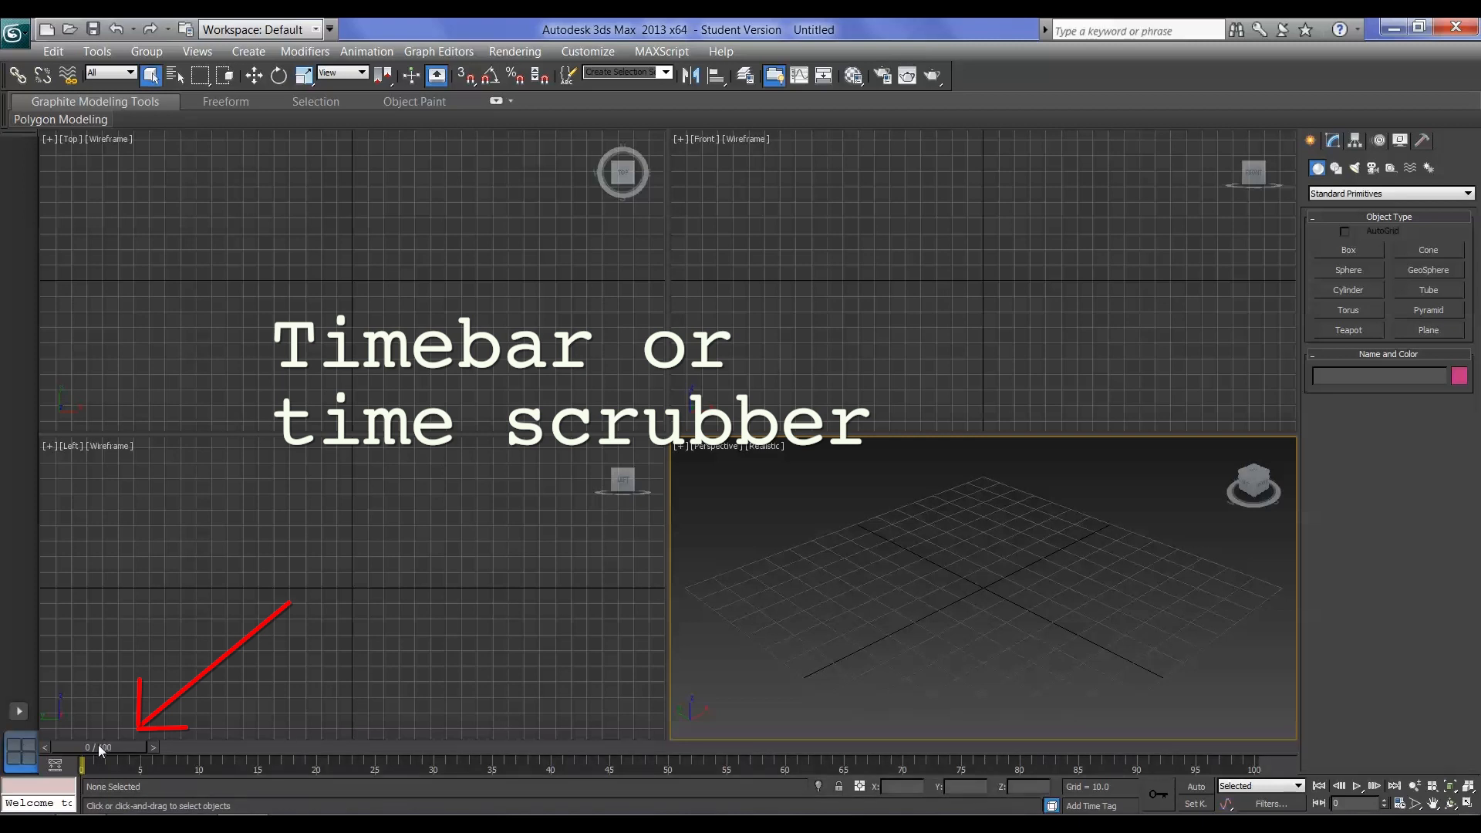
pyautogui.moveTo(99, 749); pyautogui.dragTo(389, 764)
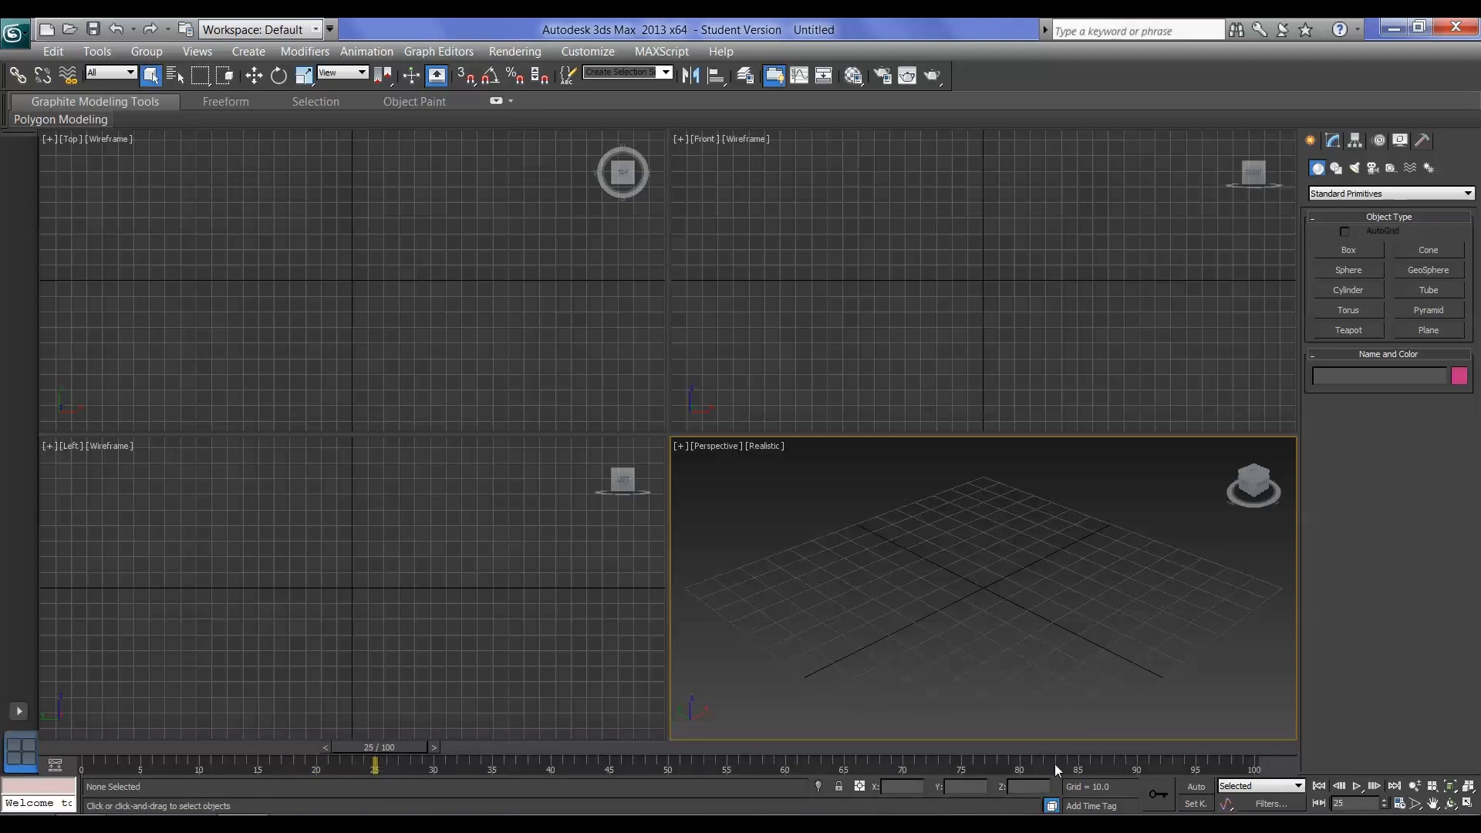
pyautogui.doubleClick(1334, 803)
pyautogui.moveTo(387, 743); pyautogui.dragTo(47, 733)
pyautogui.write('20')
pyautogui.press('Return')
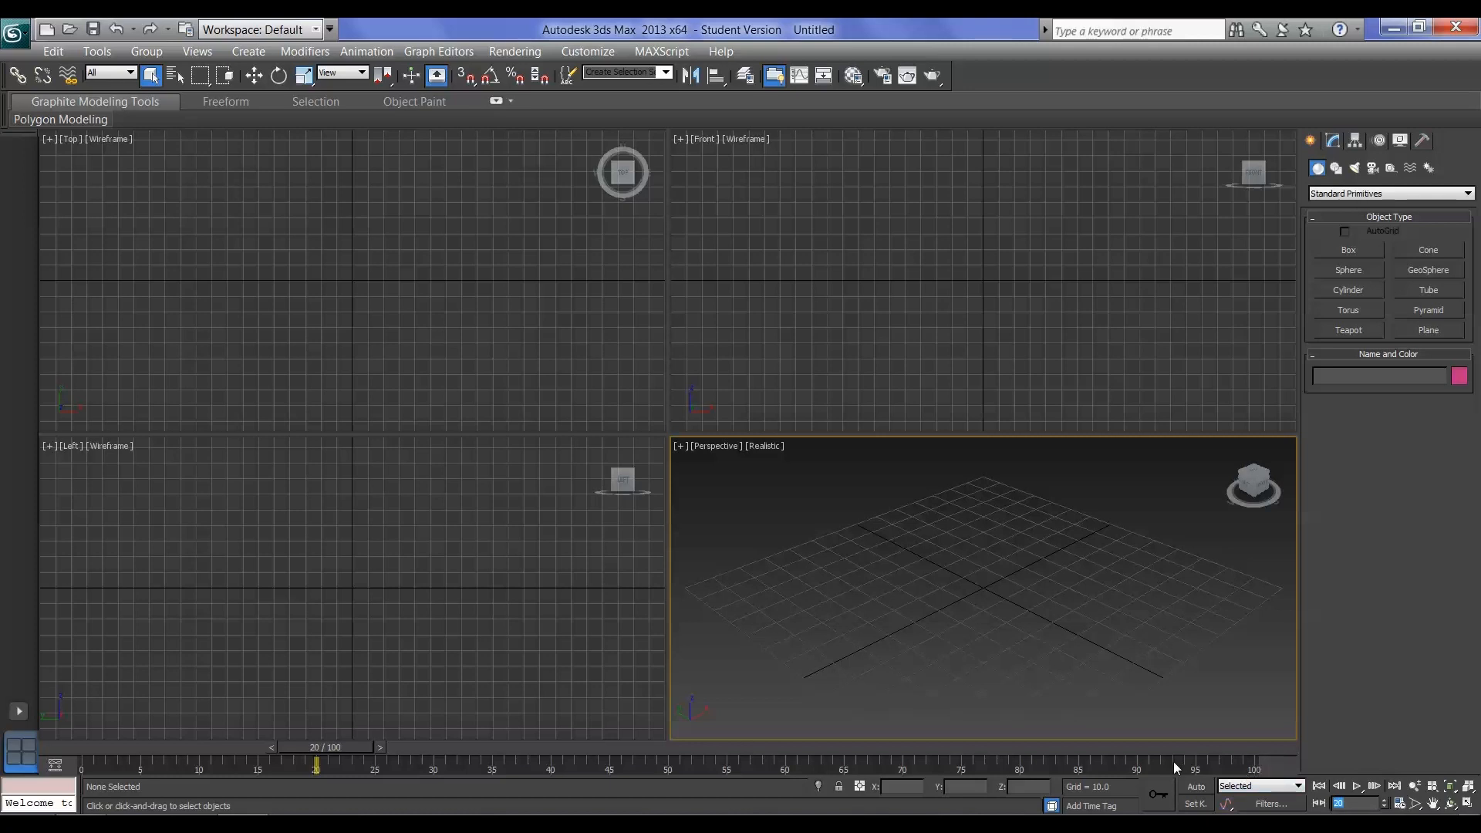
# Create a box with a base about 81 wide and 71 long in the Front viewport, and give it a height
pyautogui.click(1373, 251)
pyautogui.moveTo(768, 245); pyautogui.dragTo(896, 355)
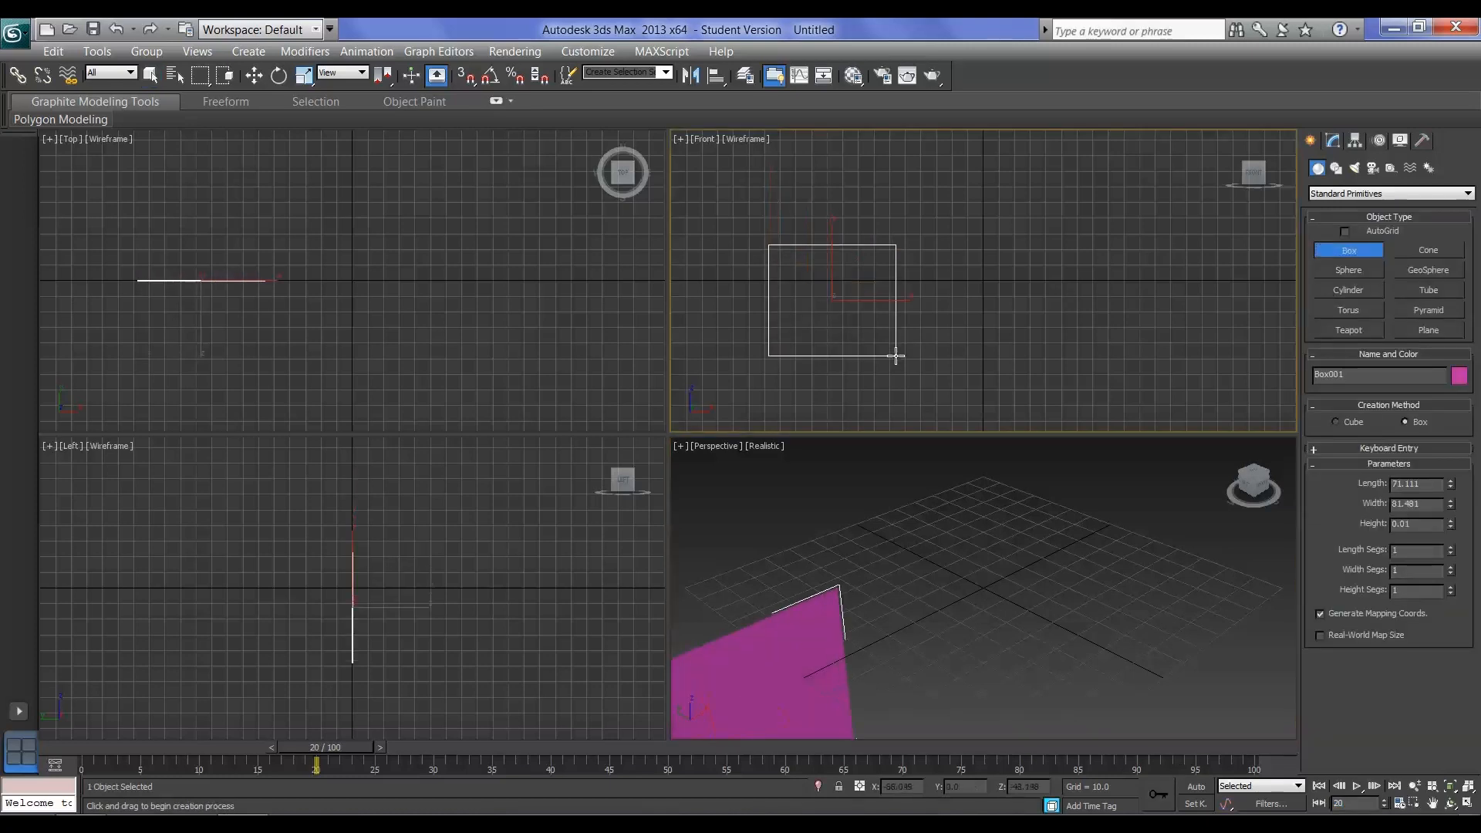
pyautogui.click(872, 294)
# Create a sphere with a radius of about 39 beside the box in the Front viewport
pyautogui.click(1349, 270)
pyautogui.moveTo(1076, 292); pyautogui.dragTo(1130, 324)
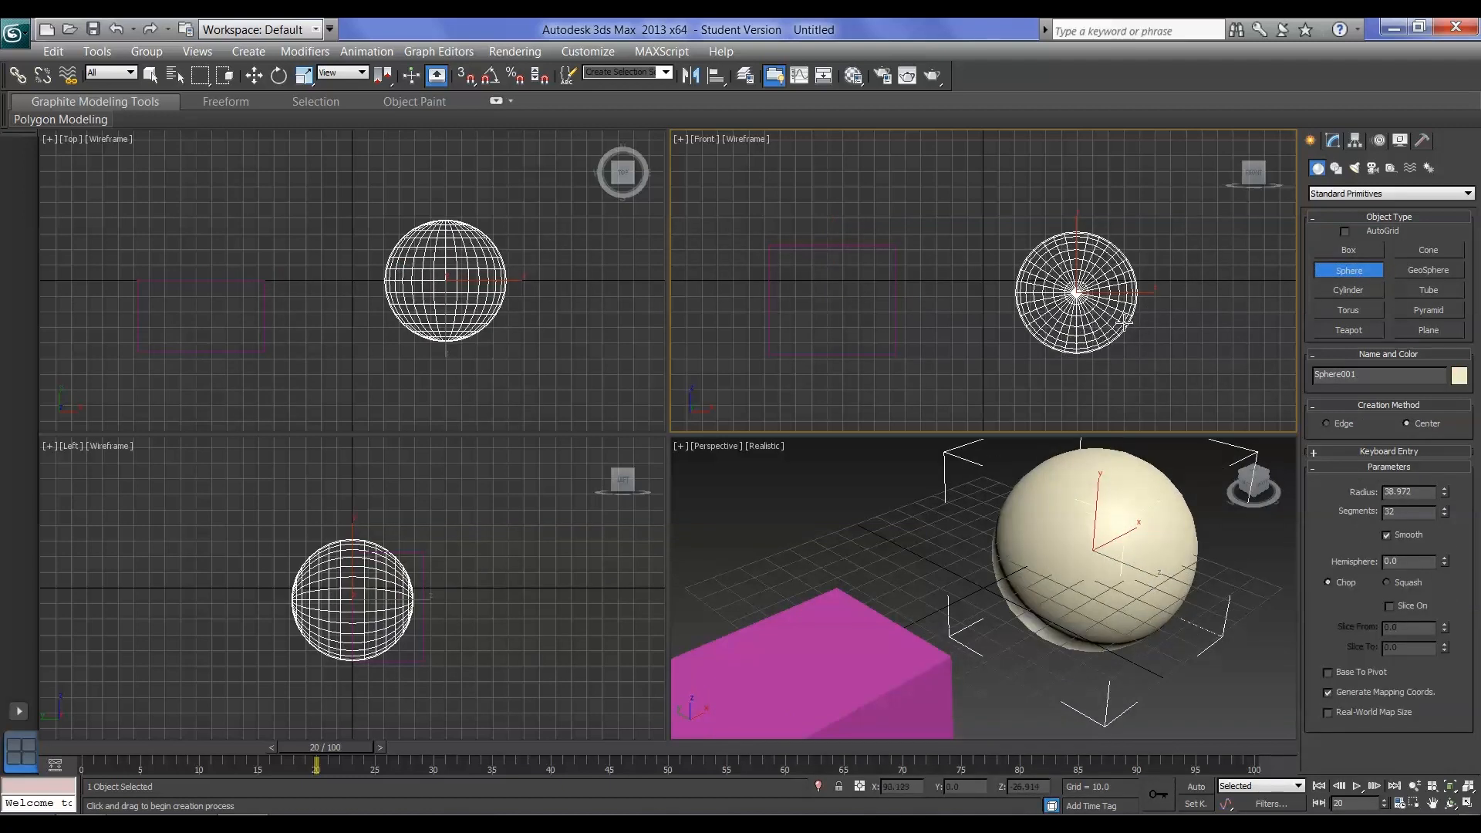
pyautogui.scroll(-5, 991, 564)
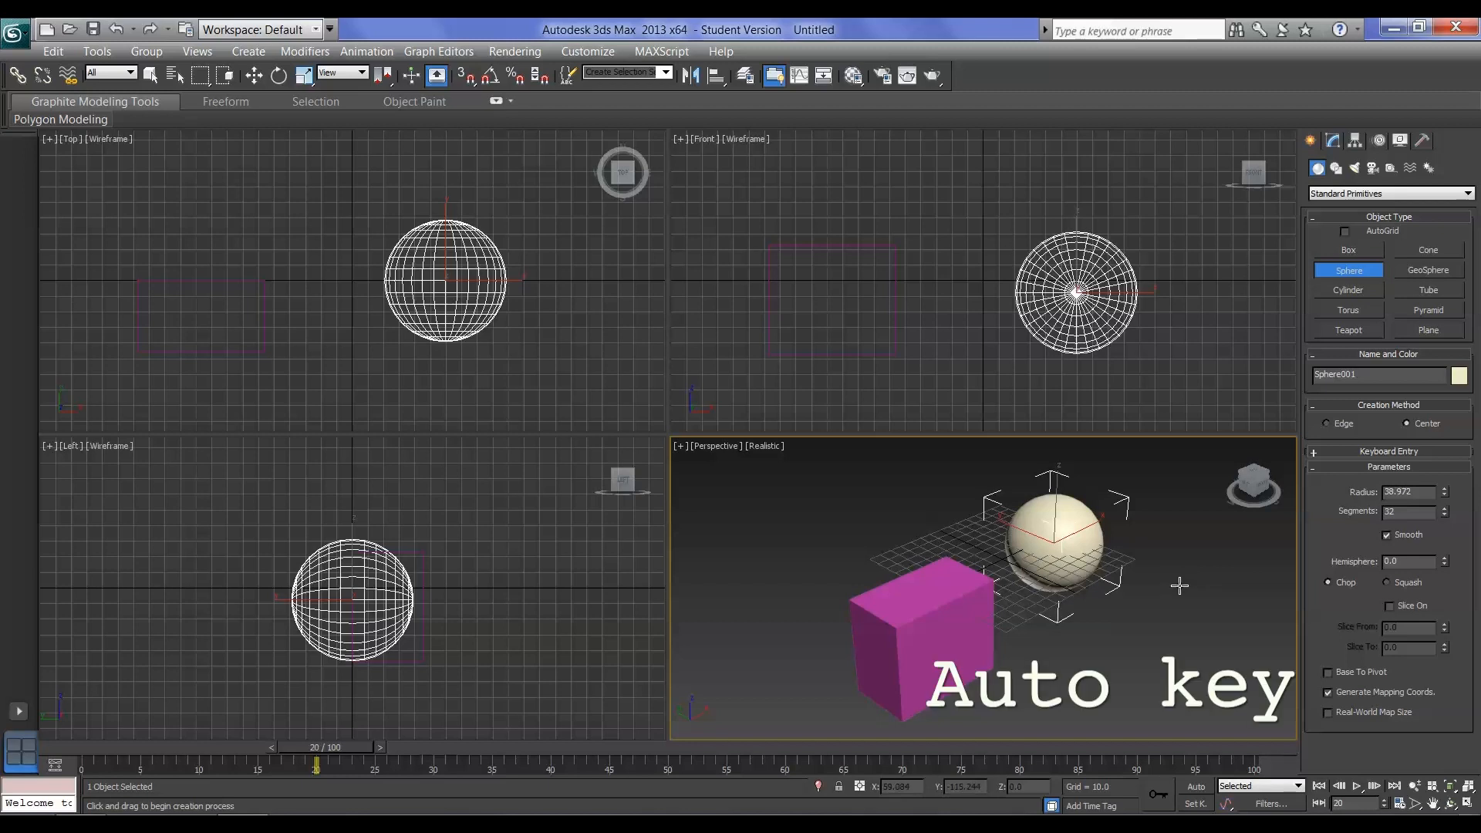
# Turn on Auto Key and move the sphere straight up to Z about 89 at frame 25
pyautogui.click(1196, 788)
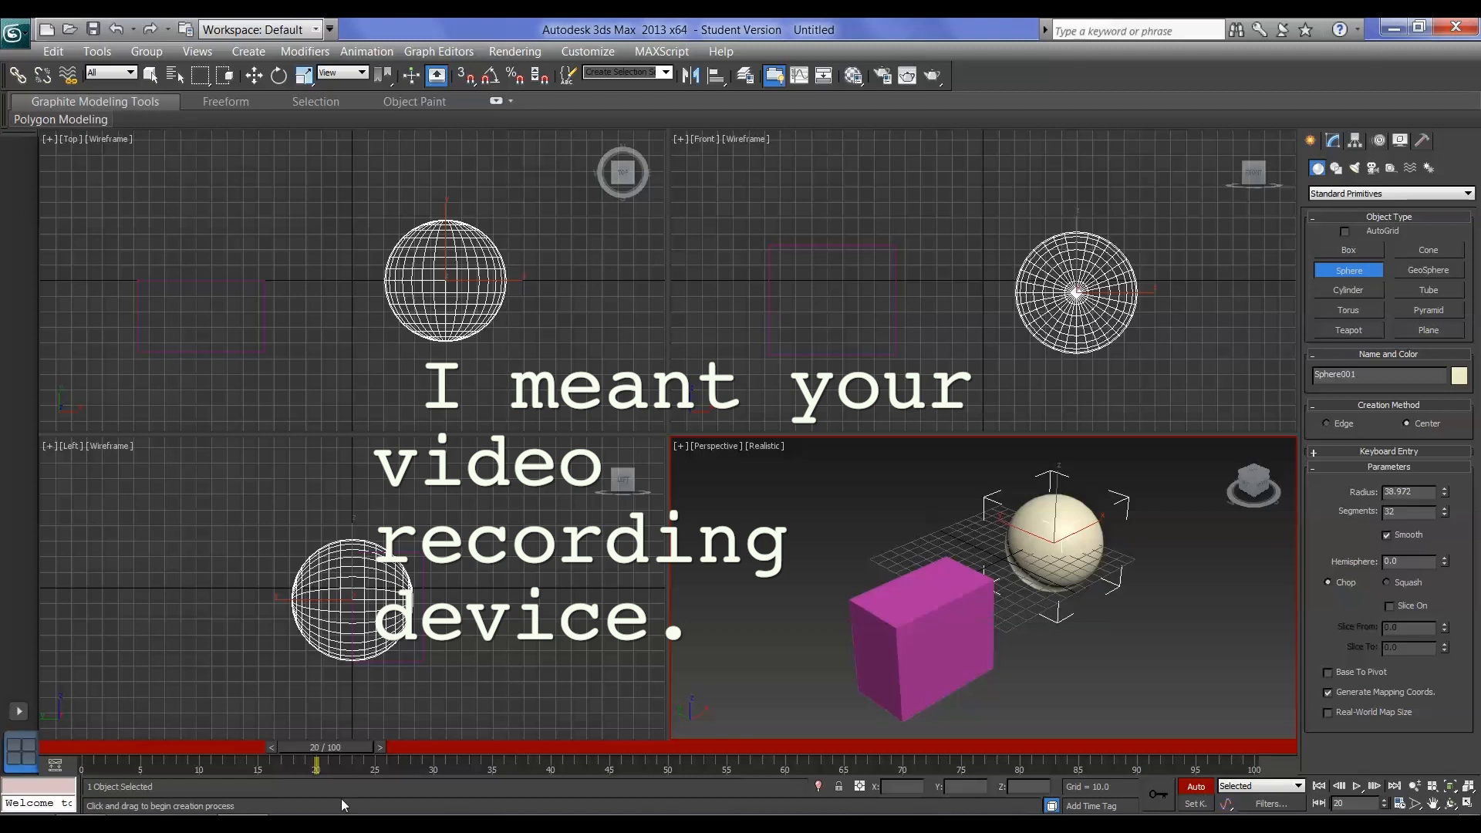
pyautogui.moveTo(345, 749); pyautogui.dragTo(383, 766)
pyautogui.click(383, 766)
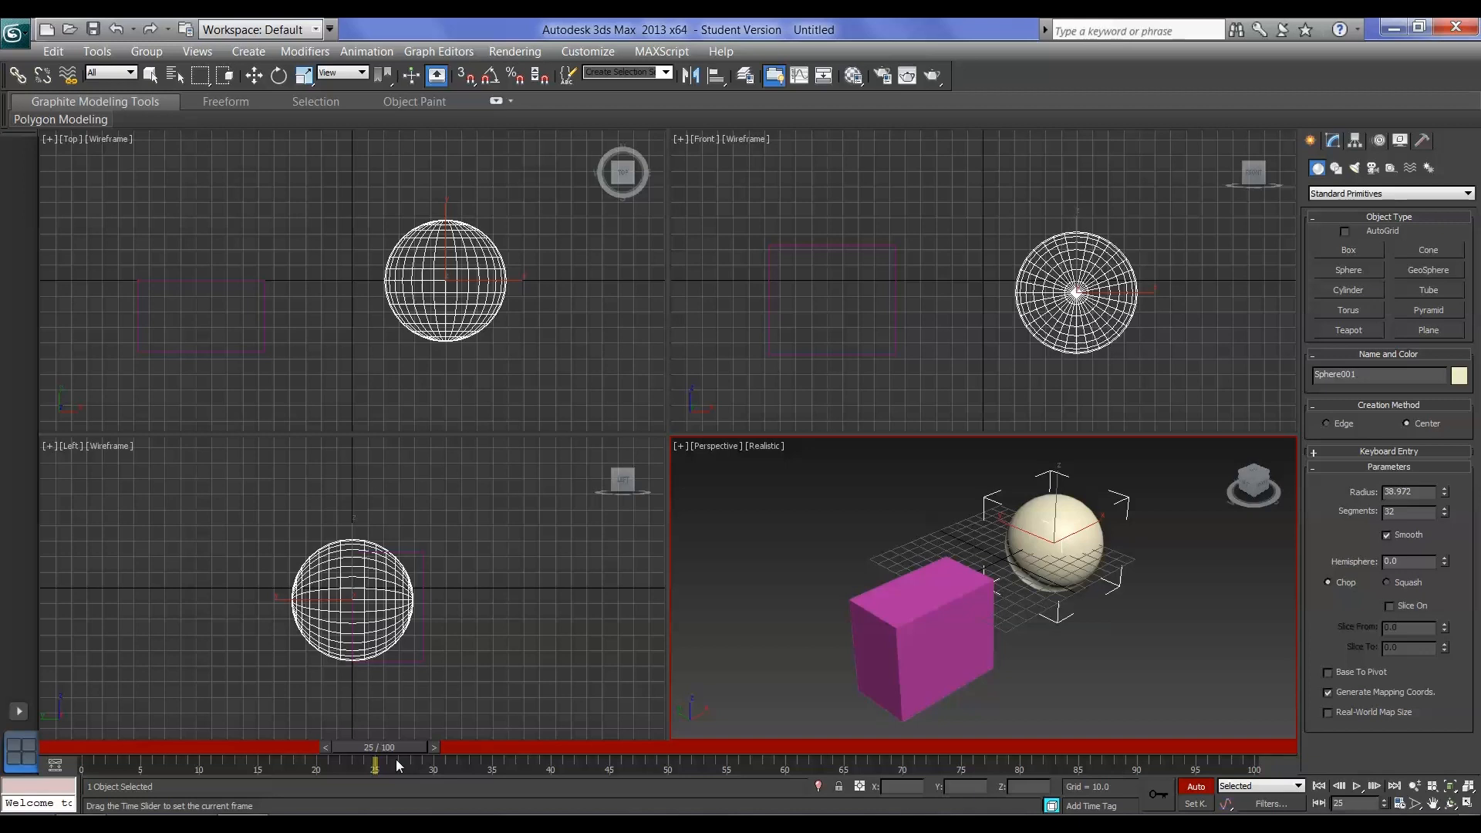
pyautogui.moveTo(1062, 275); pyautogui.dragTo(1070, 329, button='middle')
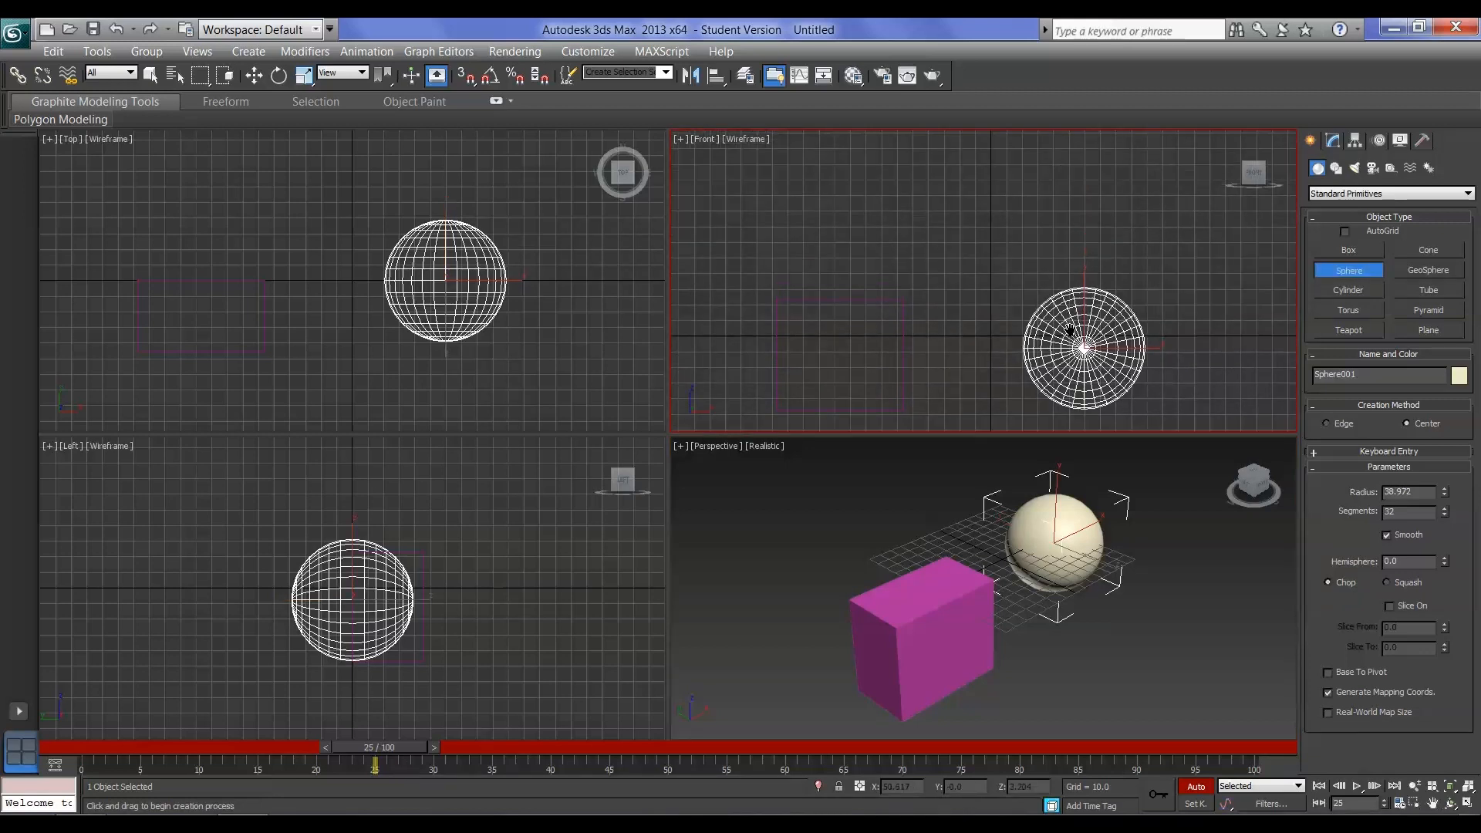
pyautogui.click(253, 75)
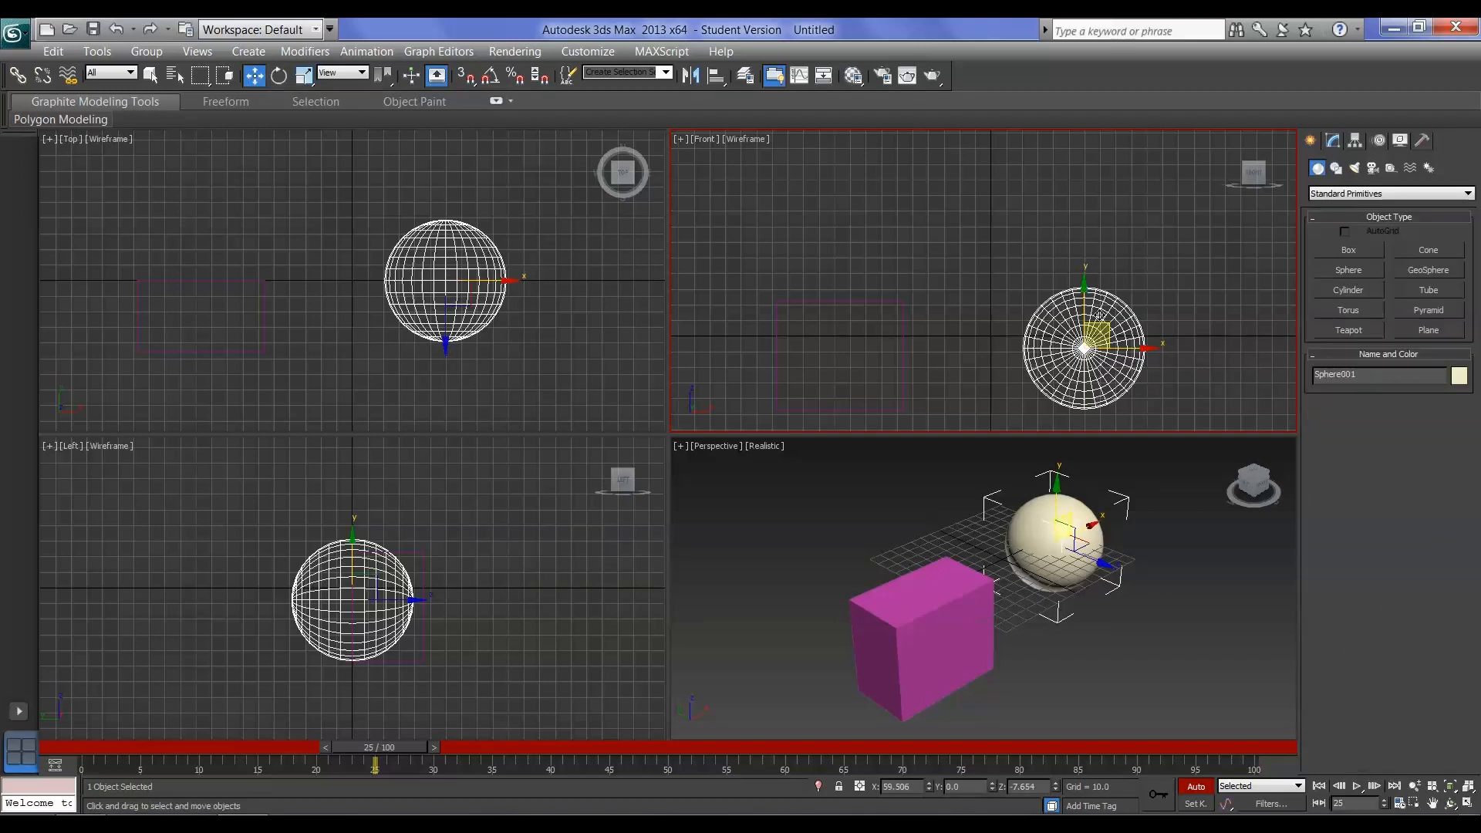
pyautogui.moveTo(1086, 305); pyautogui.dragTo(1086, 154)
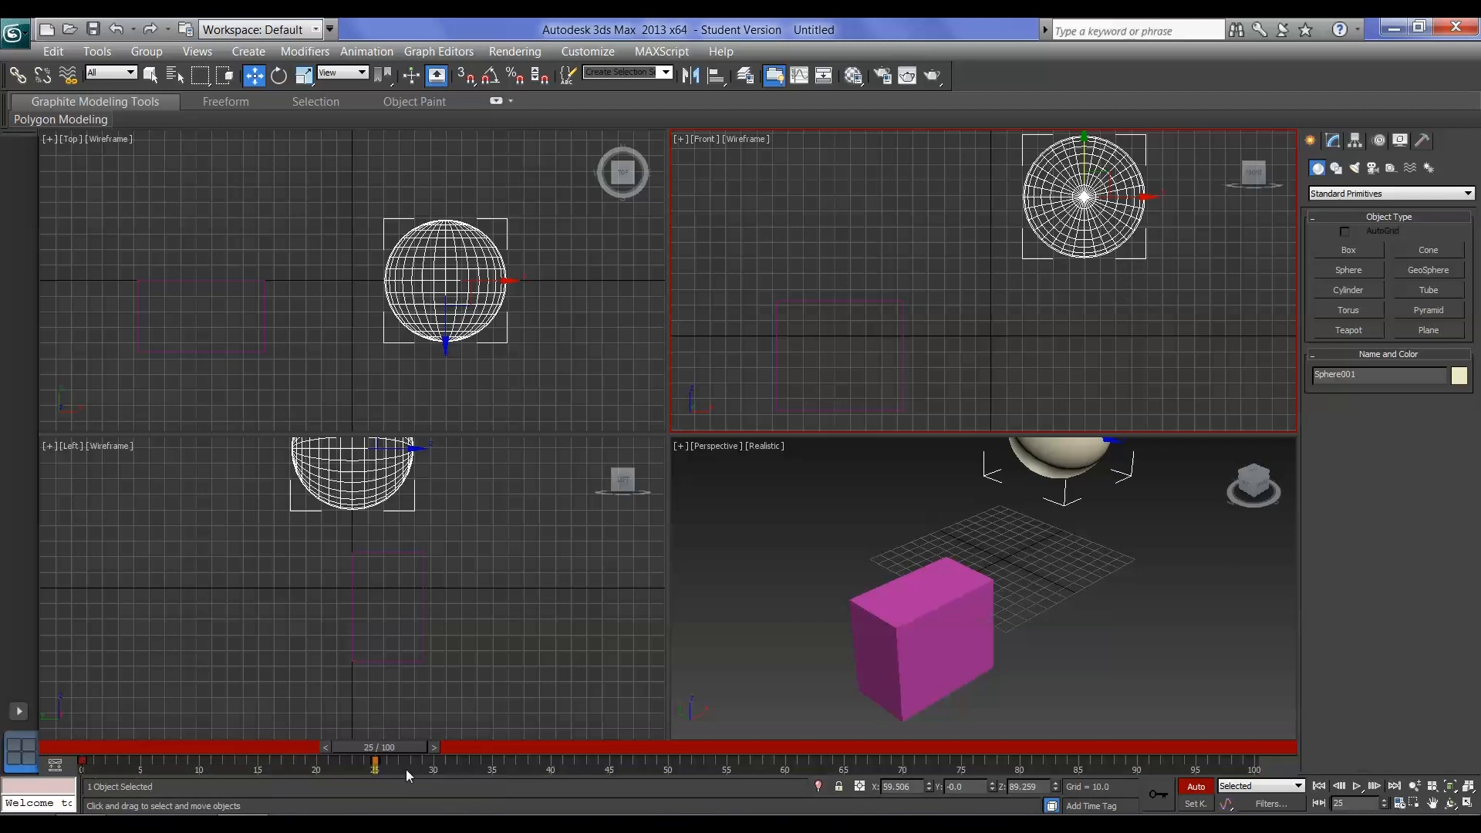
# Scrub the timeline around frame 25 and on to frame 40 to examine the sphere's keyframes
pyautogui.moveTo(391, 752)
pyautogui.mouseDown()
pyautogui.moveTo(428, 743)
pyautogui.moveTo(409, 748)
pyautogui.mouseUp()
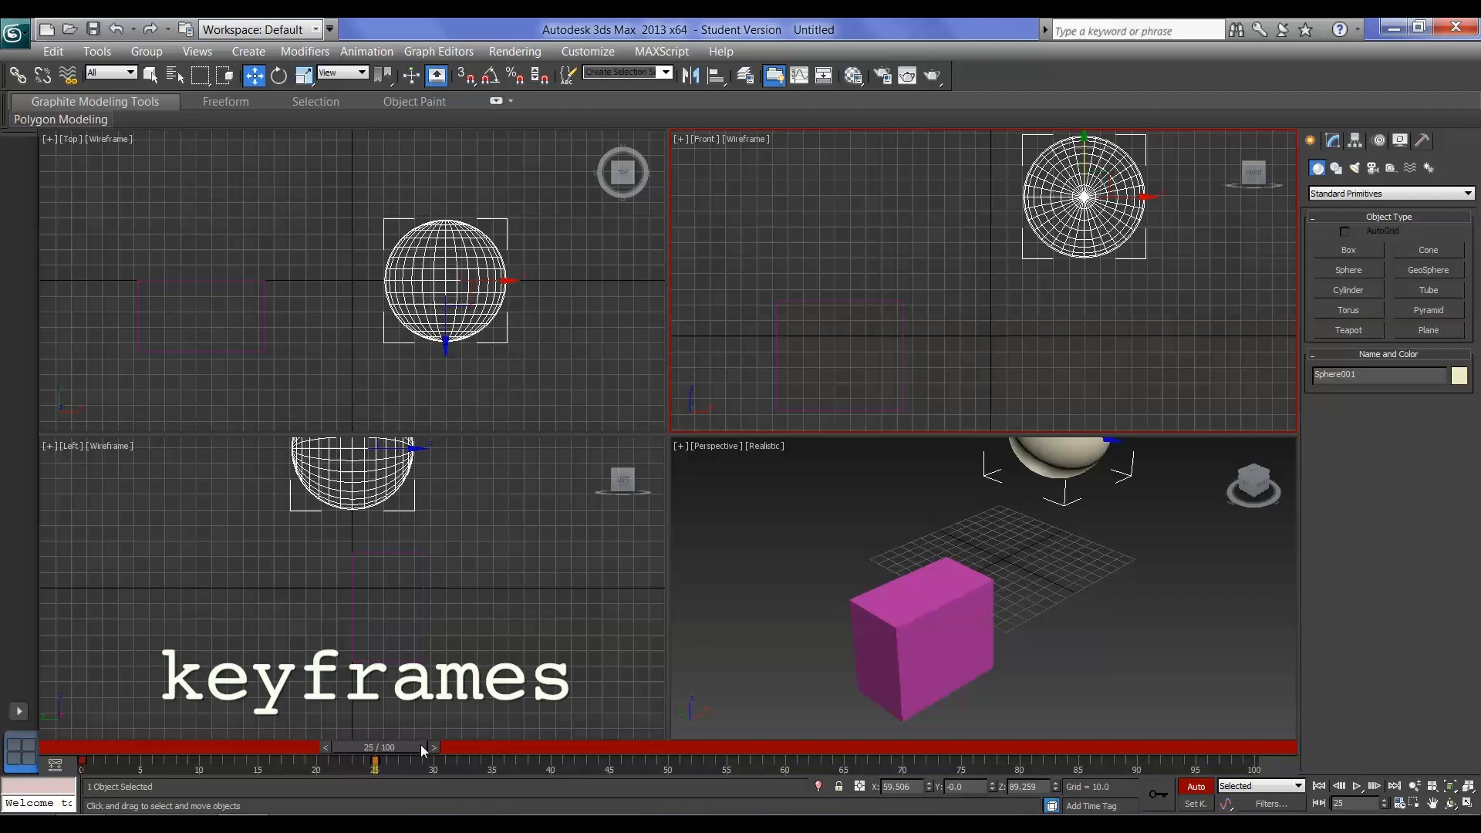
pyautogui.moveTo(412, 750)
pyautogui.mouseDown()
pyautogui.moveTo(131, 757)
pyautogui.moveTo(421, 755)
pyautogui.mouseUp()
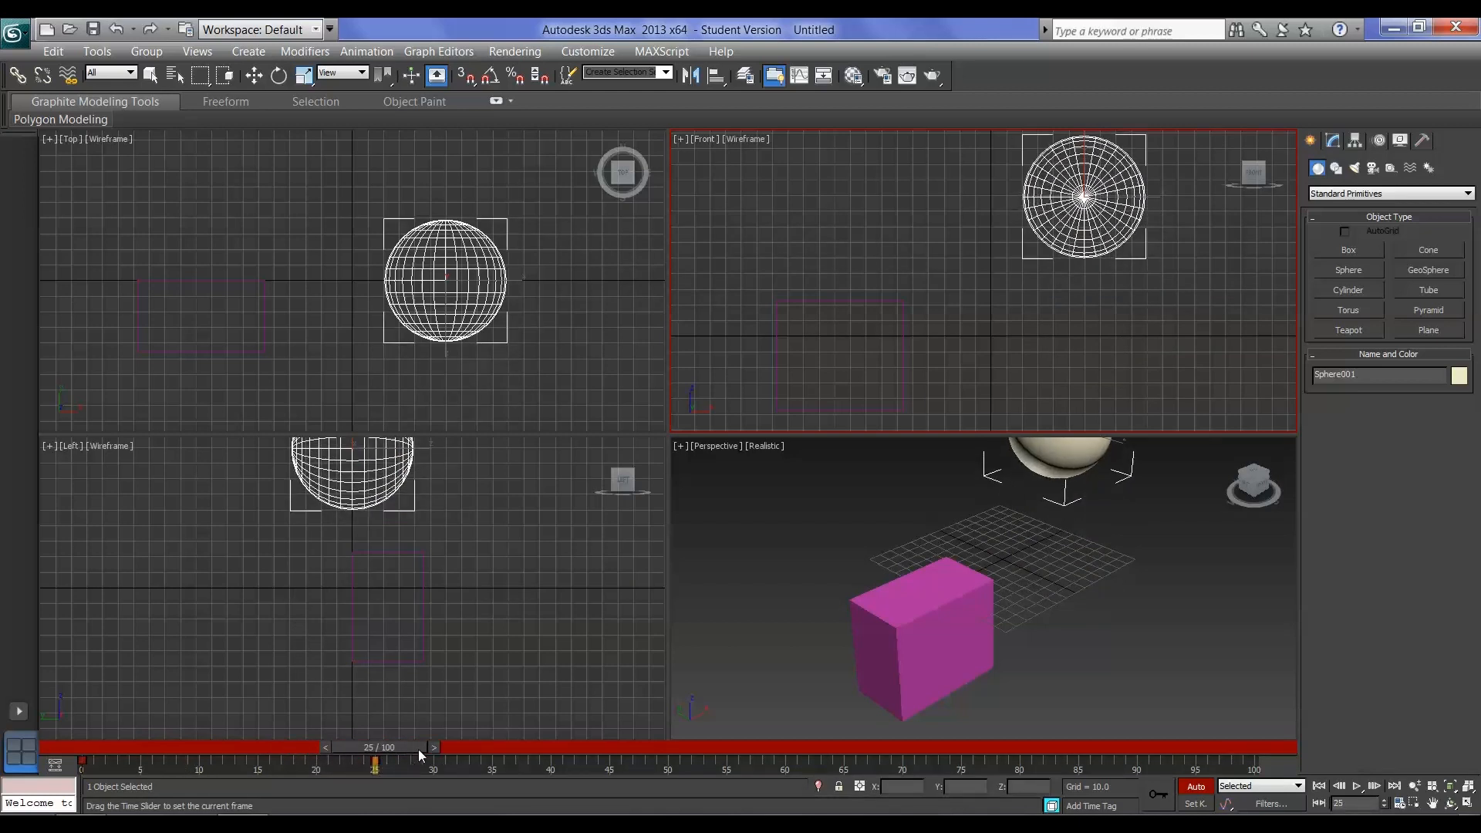
pyautogui.press('w')
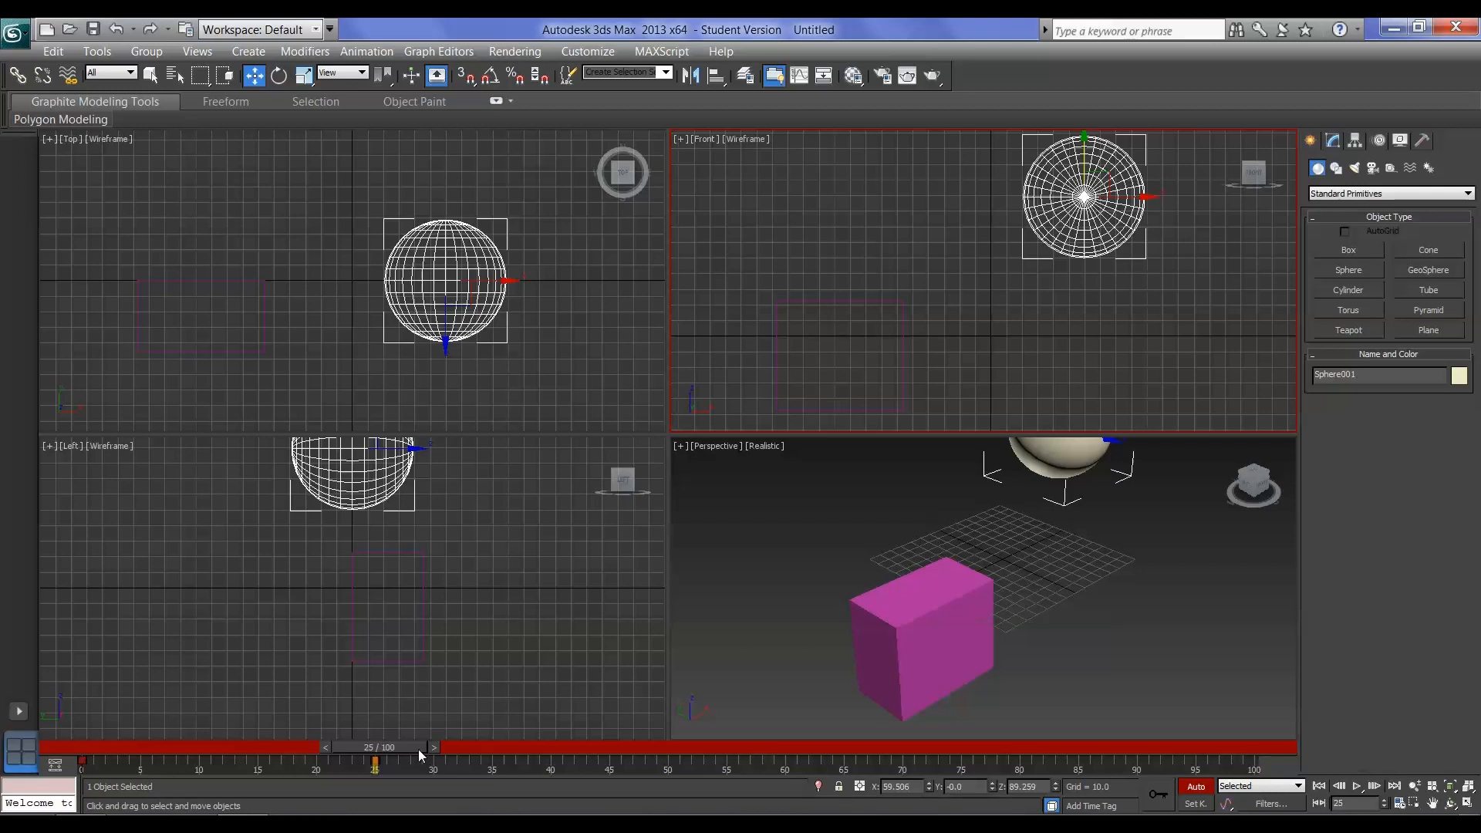
pyautogui.moveTo(404, 747)
pyautogui.mouseDown()
pyautogui.moveTo(108, 751)
pyautogui.moveTo(390, 749)
pyautogui.mouseUp()
pyautogui.press('w')
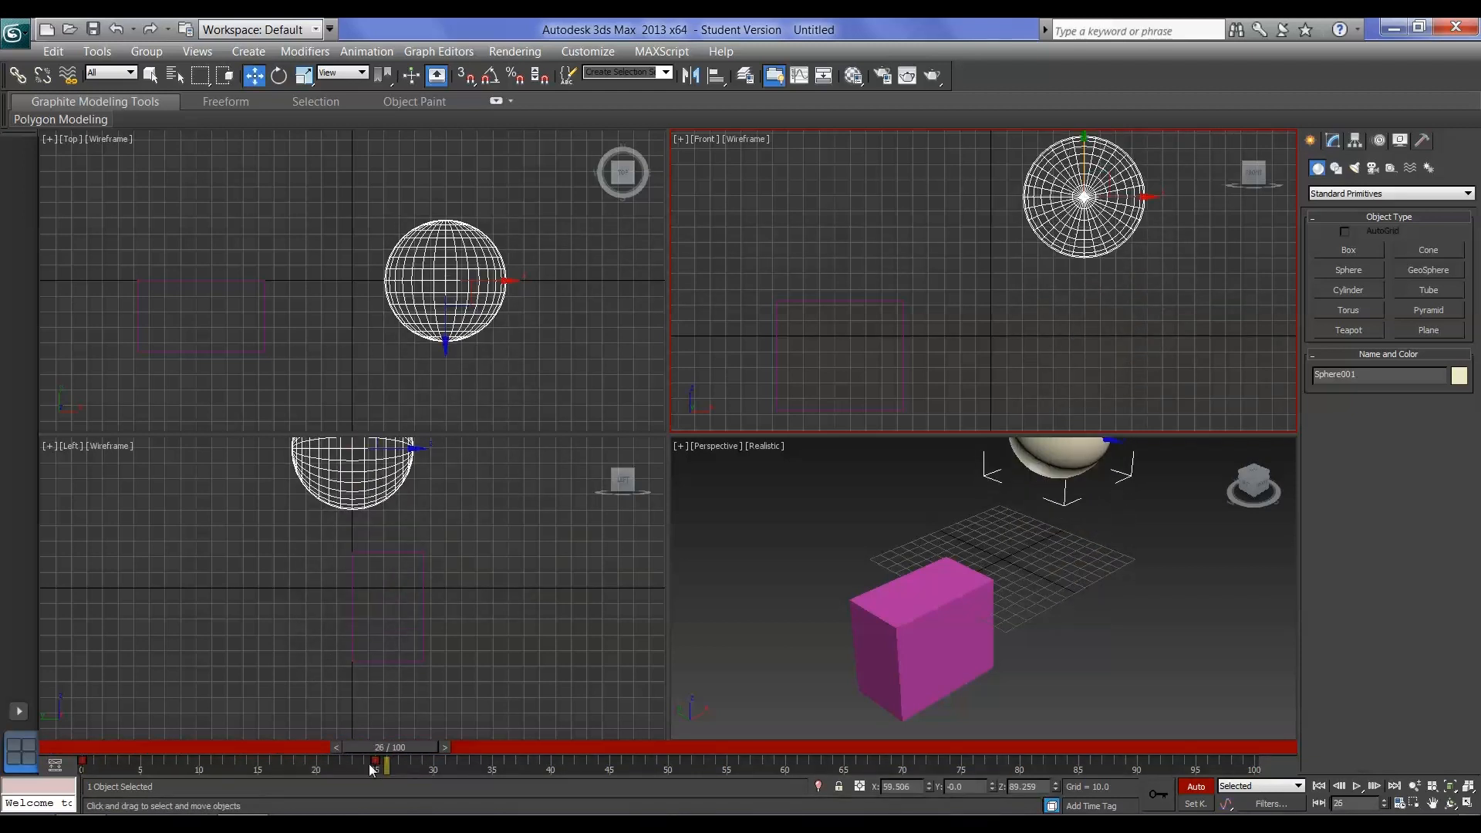
pyautogui.click(82, 762)
pyautogui.moveTo(399, 747); pyautogui.dragTo(391, 800)
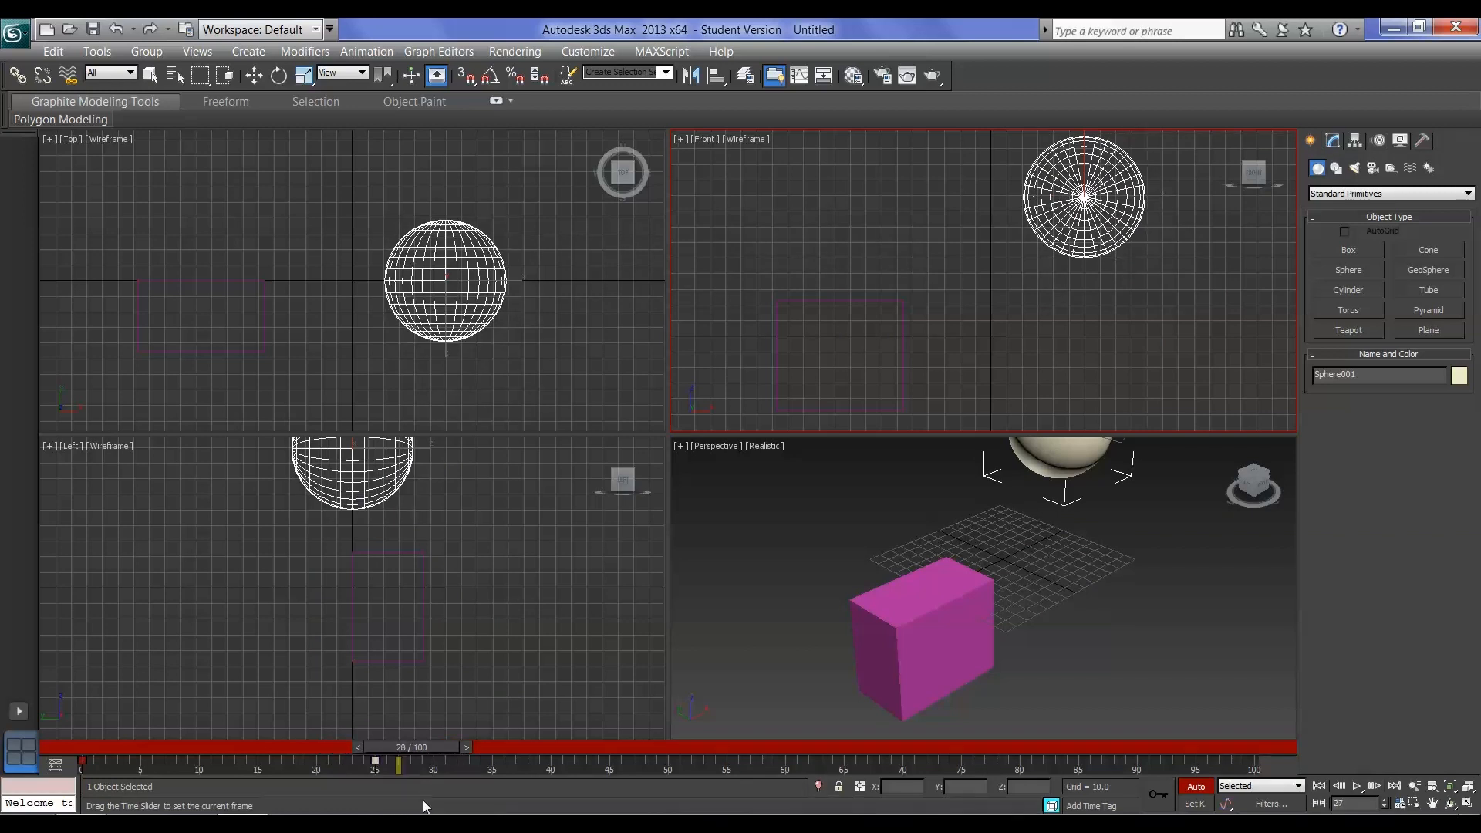
pyautogui.press('w')
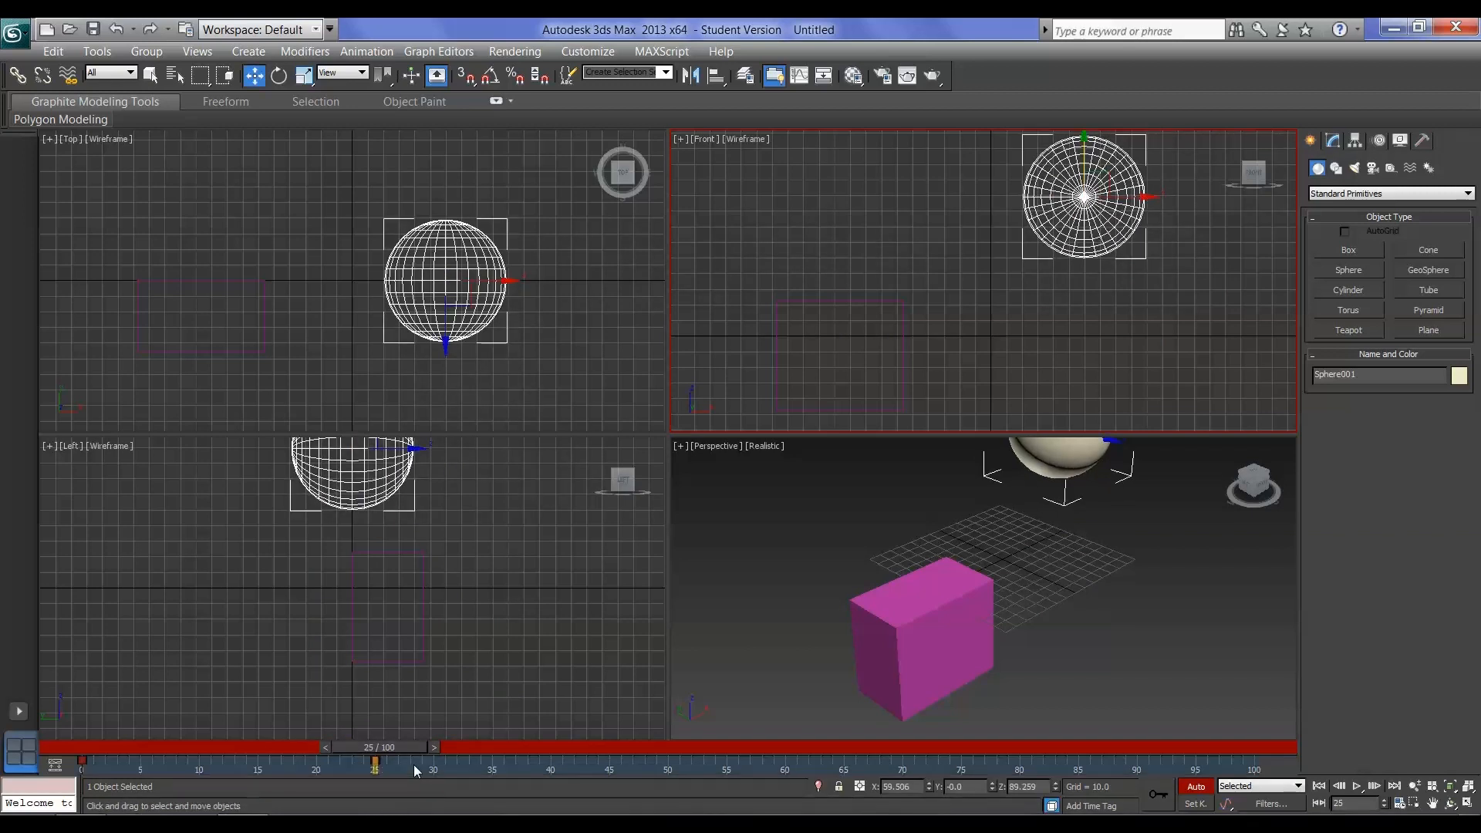
pyautogui.moveTo(394, 748); pyautogui.dragTo(433, 748)
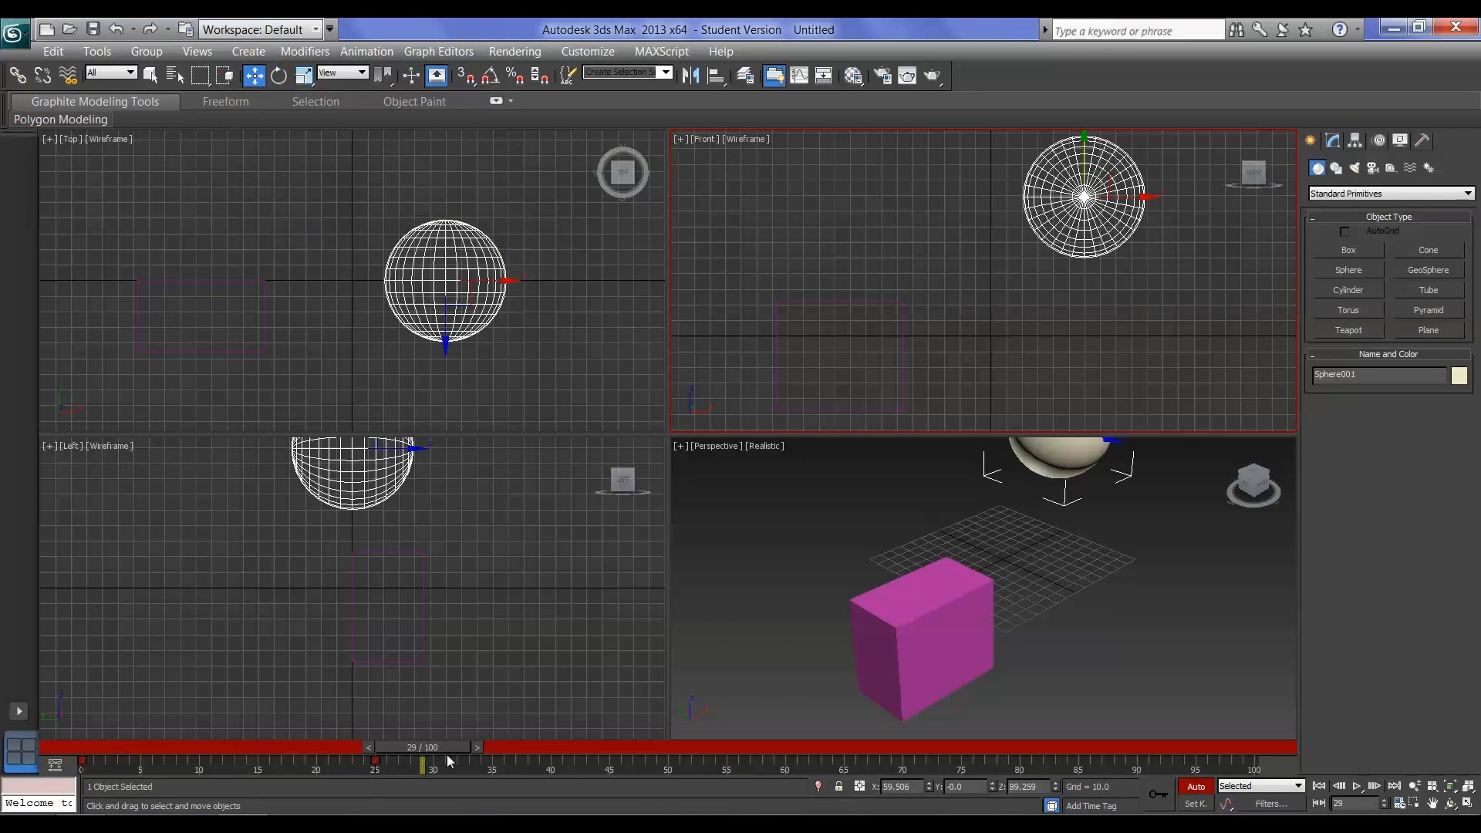
pyautogui.moveTo(444, 747); pyautogui.dragTo(574, 749)
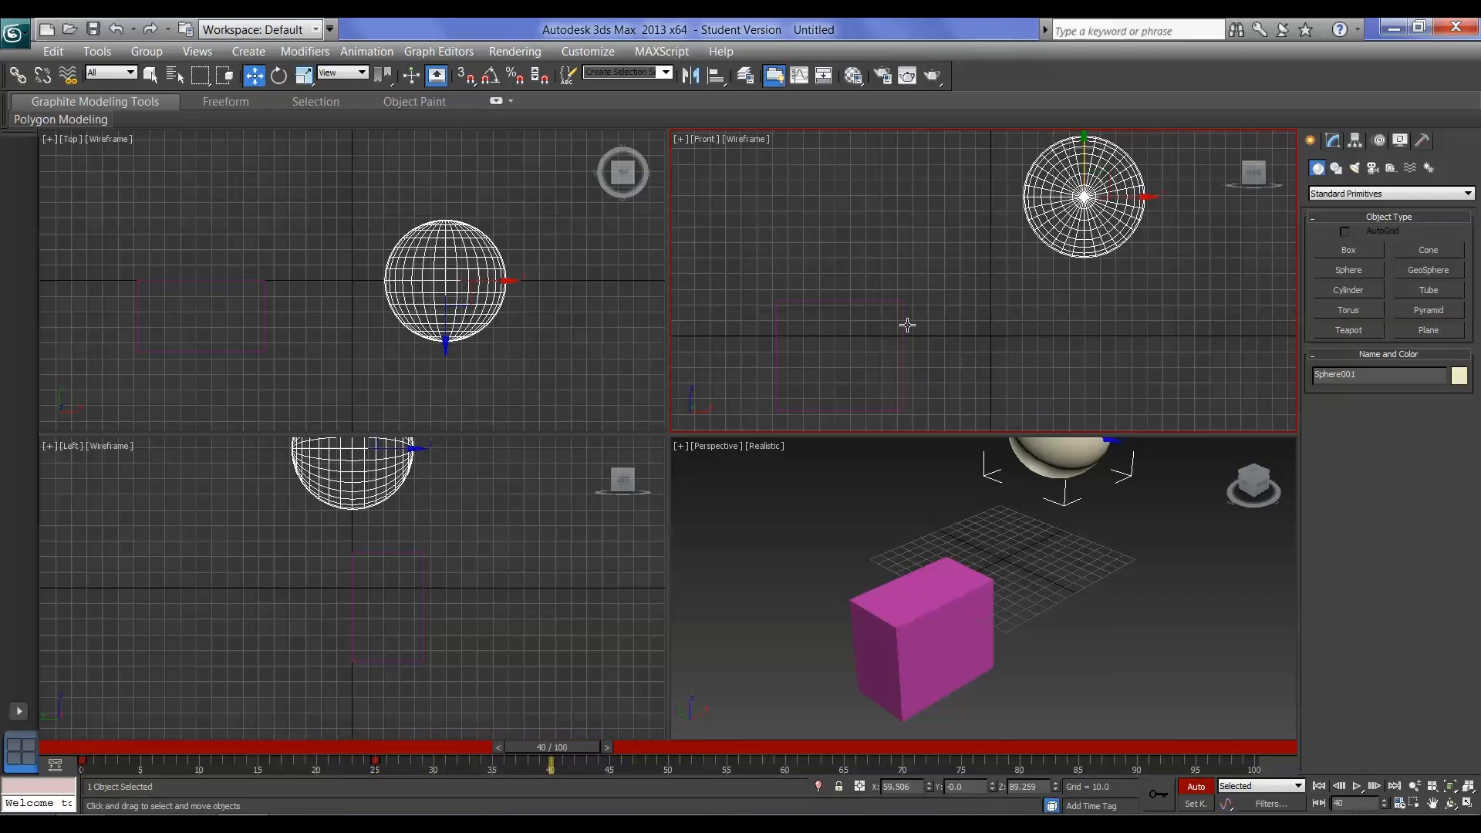
# Keyframe the box's position with a slight nudge at frame 15 and a move up to Z about 83 at frame 35
pyautogui.click(903, 300)
pyautogui.moveTo(567, 746); pyautogui.dragTo(281, 760)
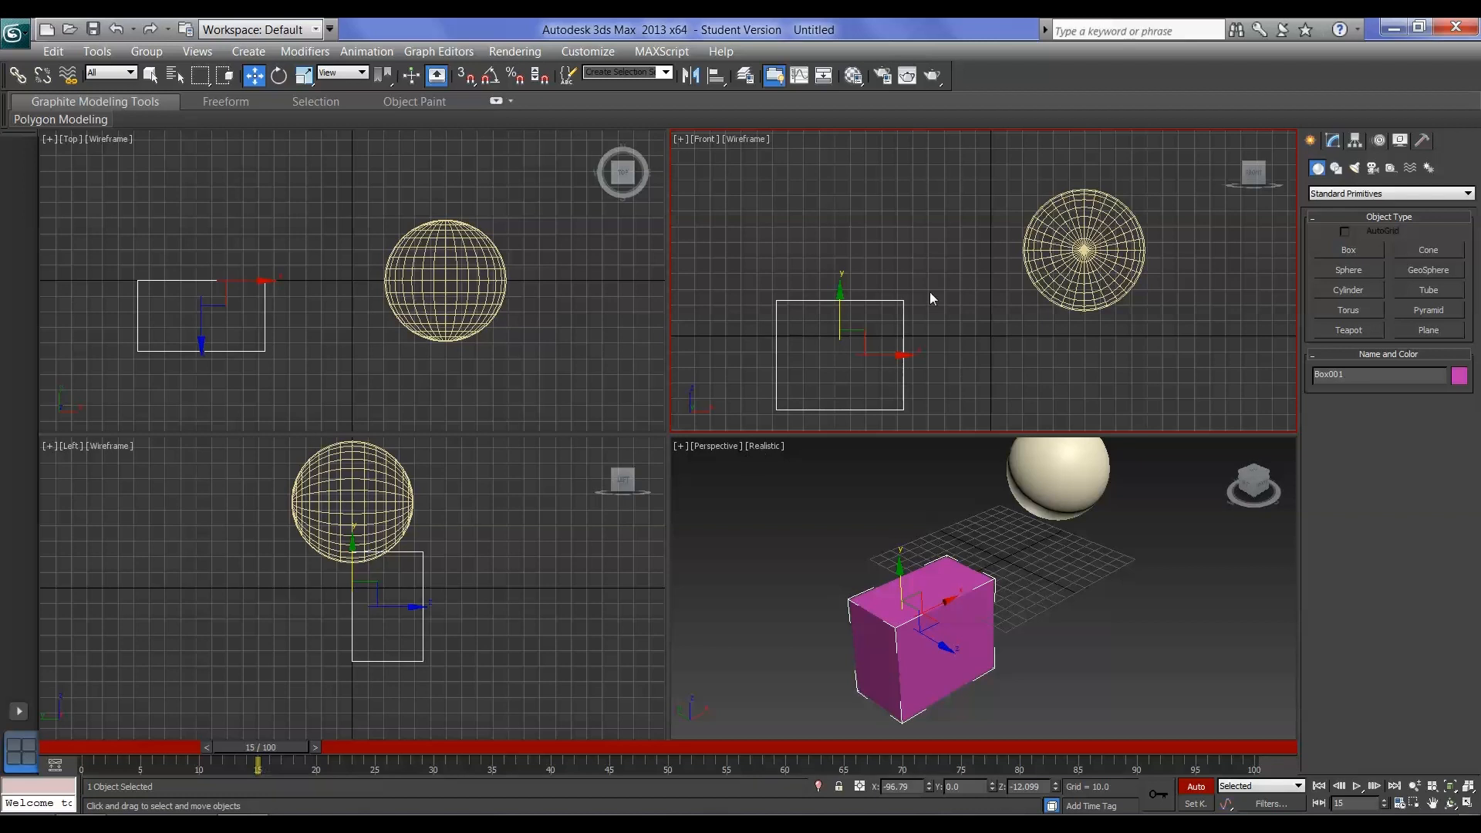
pyautogui.moveTo(866, 333); pyautogui.dragTo(865, 336)
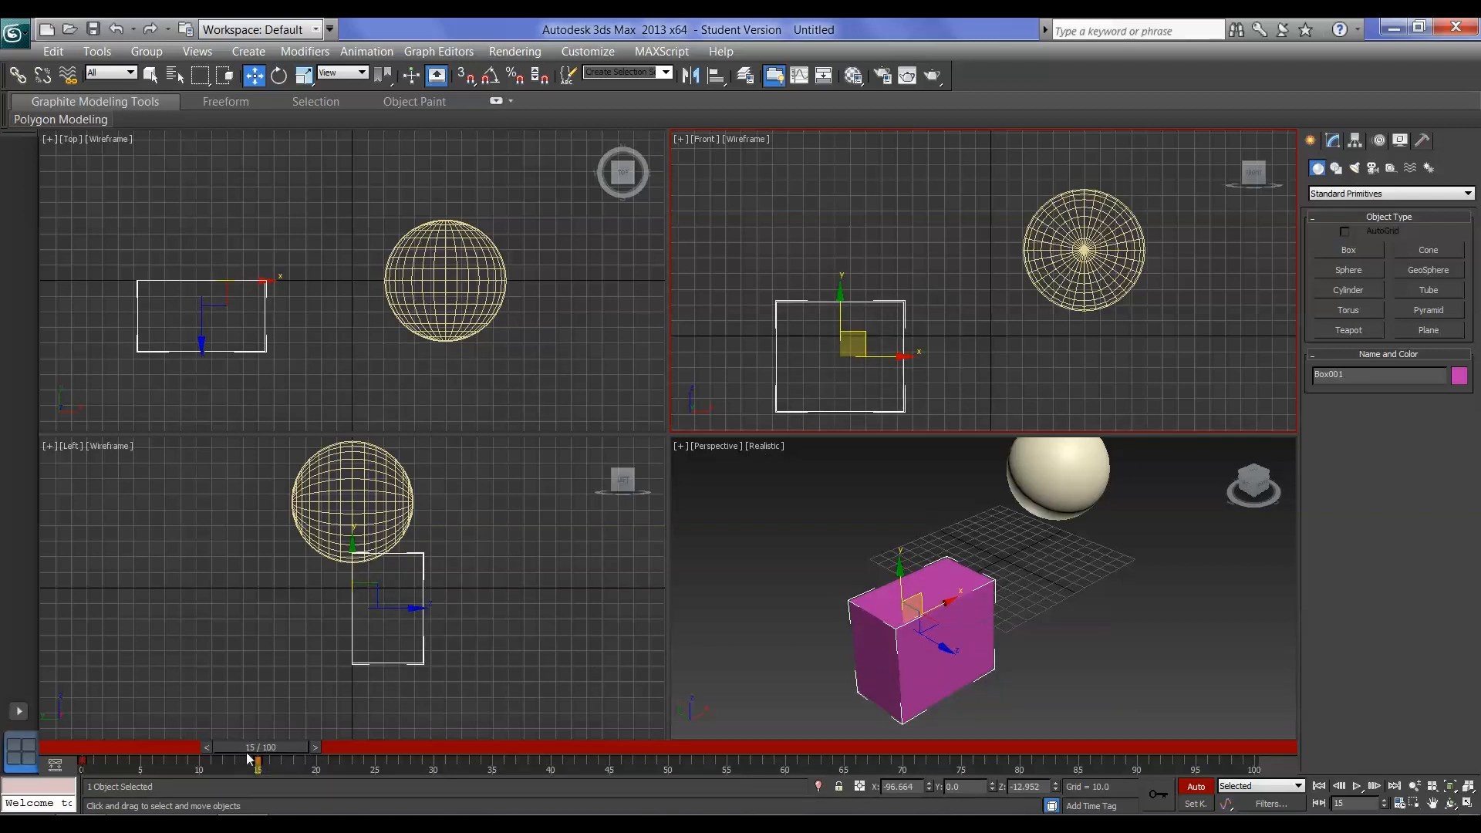
pyautogui.moveTo(259, 752); pyautogui.dragTo(498, 761)
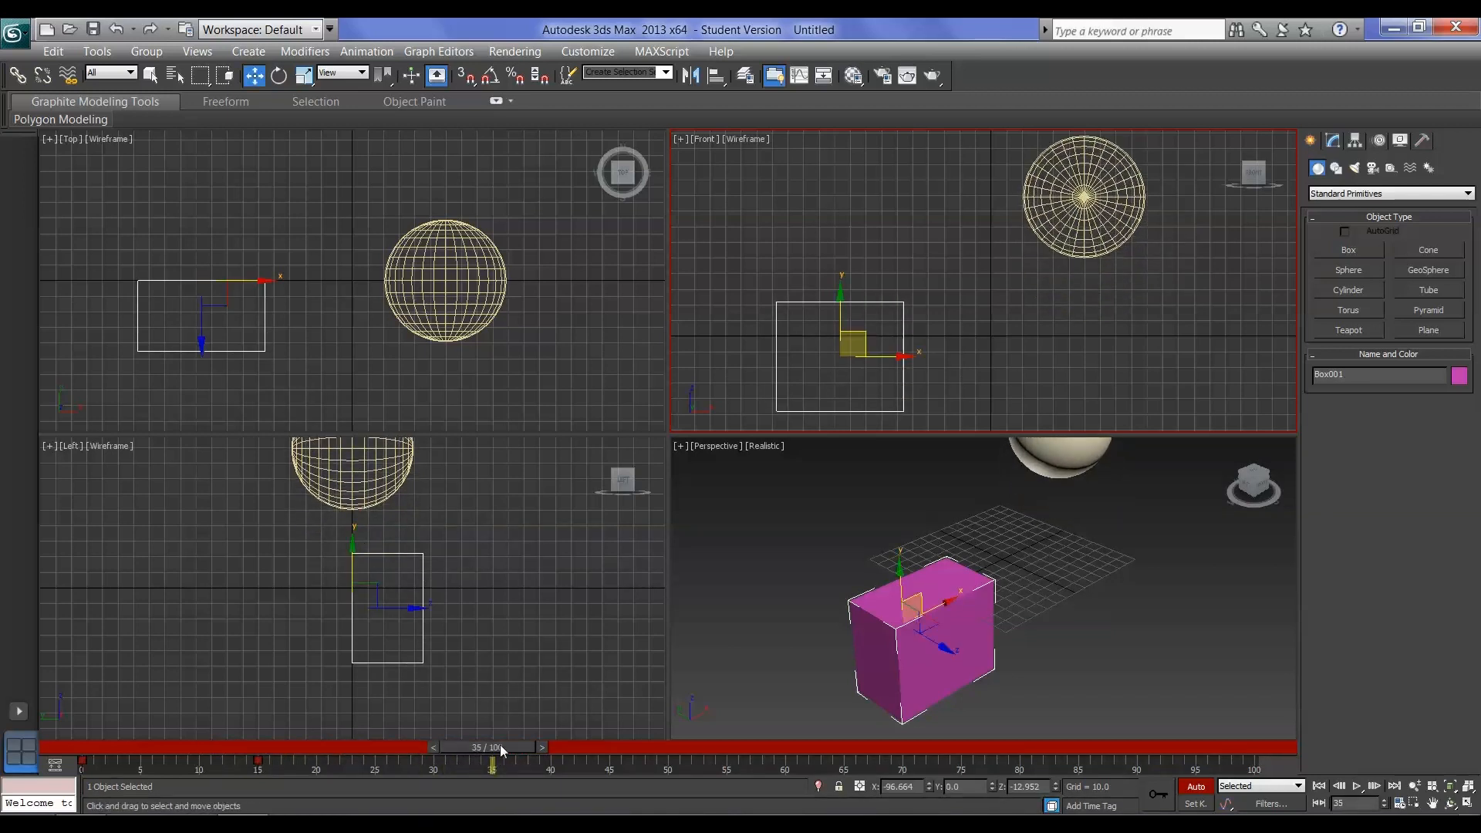
pyautogui.moveTo(861, 303); pyautogui.dragTo(860, 171)
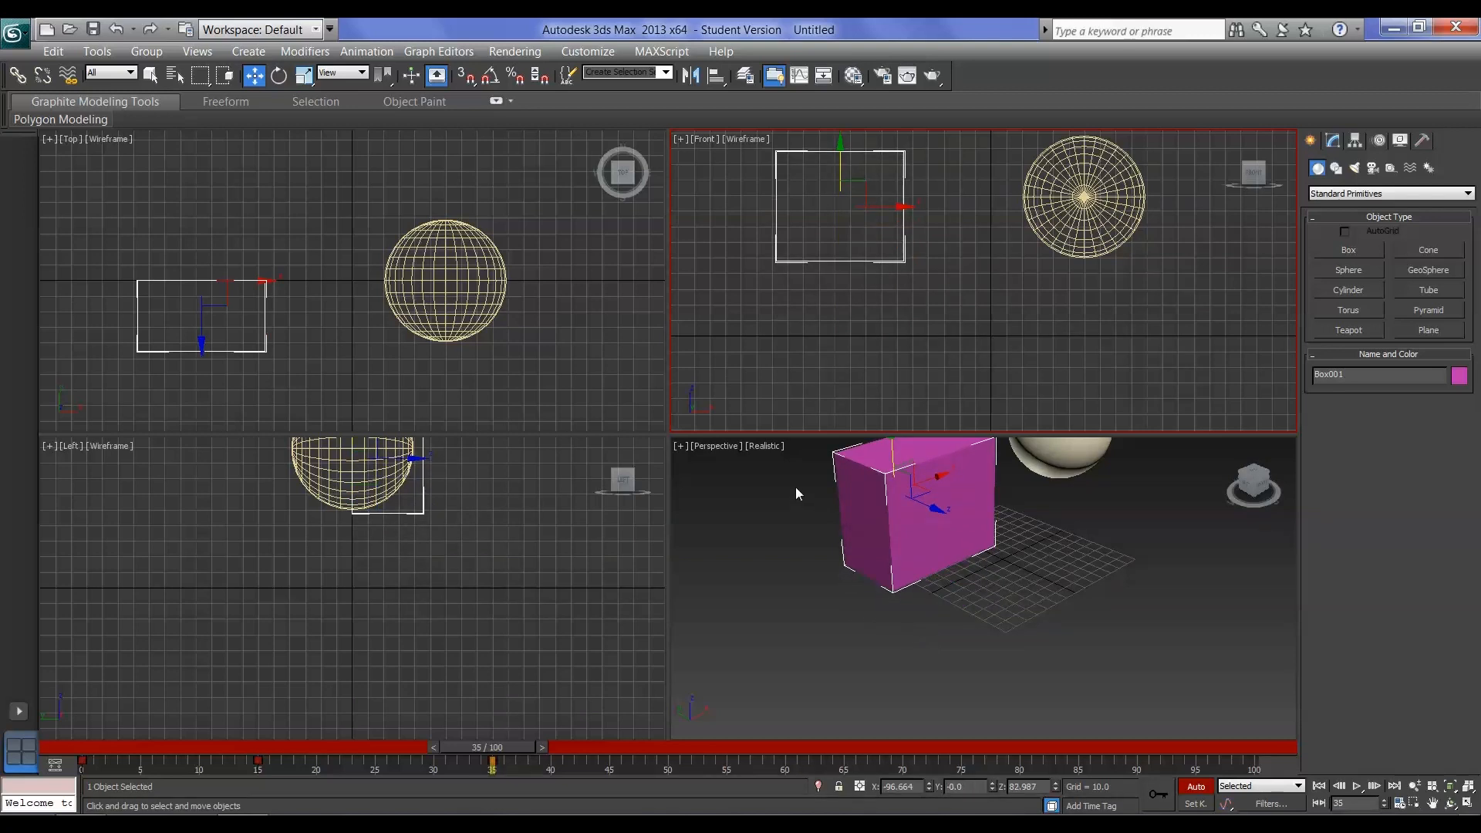
# Rotate the box about the X axis to about -111 degrees at frame 35 and scrub back to check the rotation
pyautogui.click(279, 75)
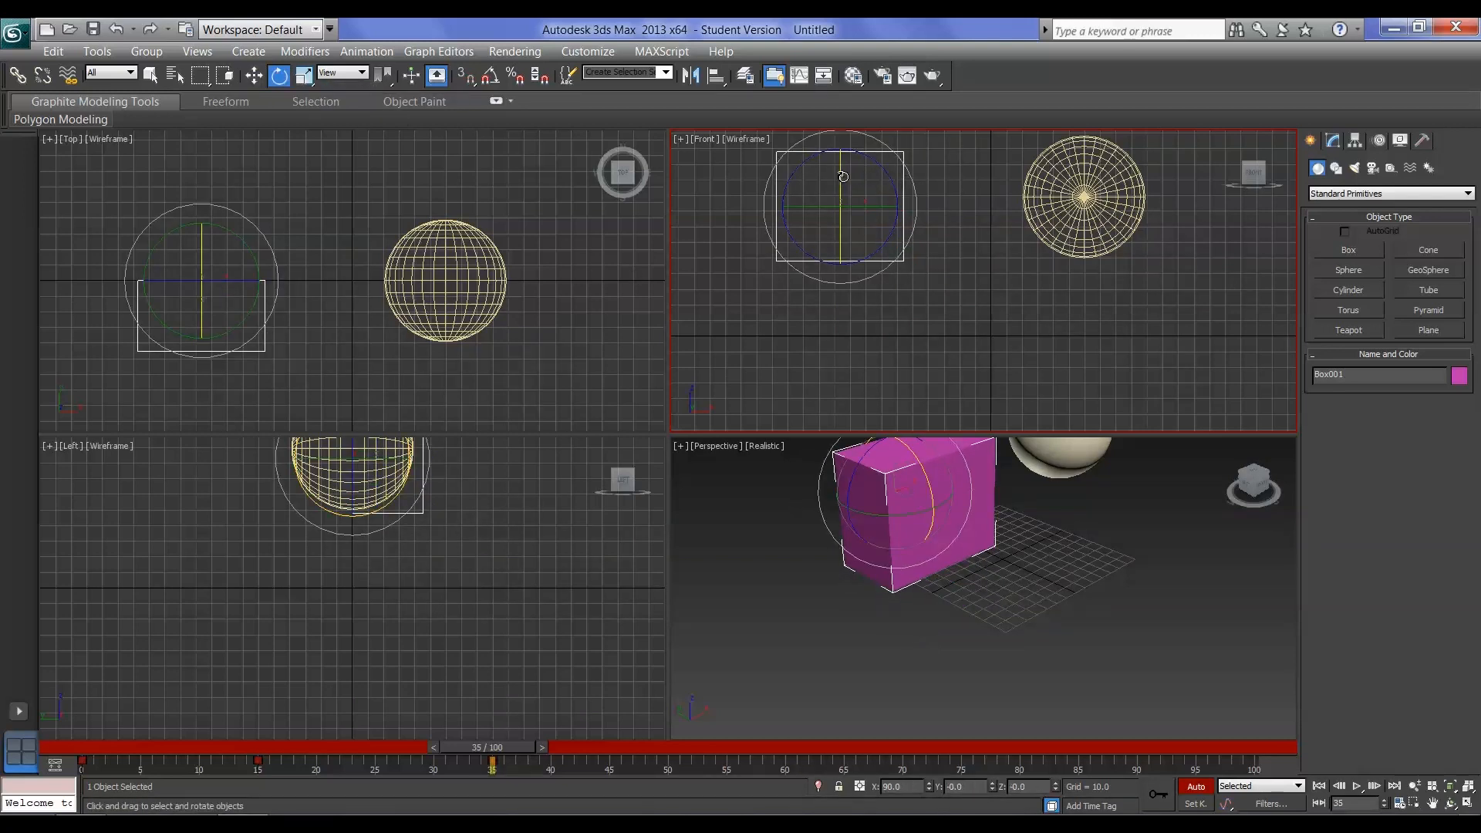
pyautogui.moveTo(841, 180); pyautogui.dragTo(819, 420)
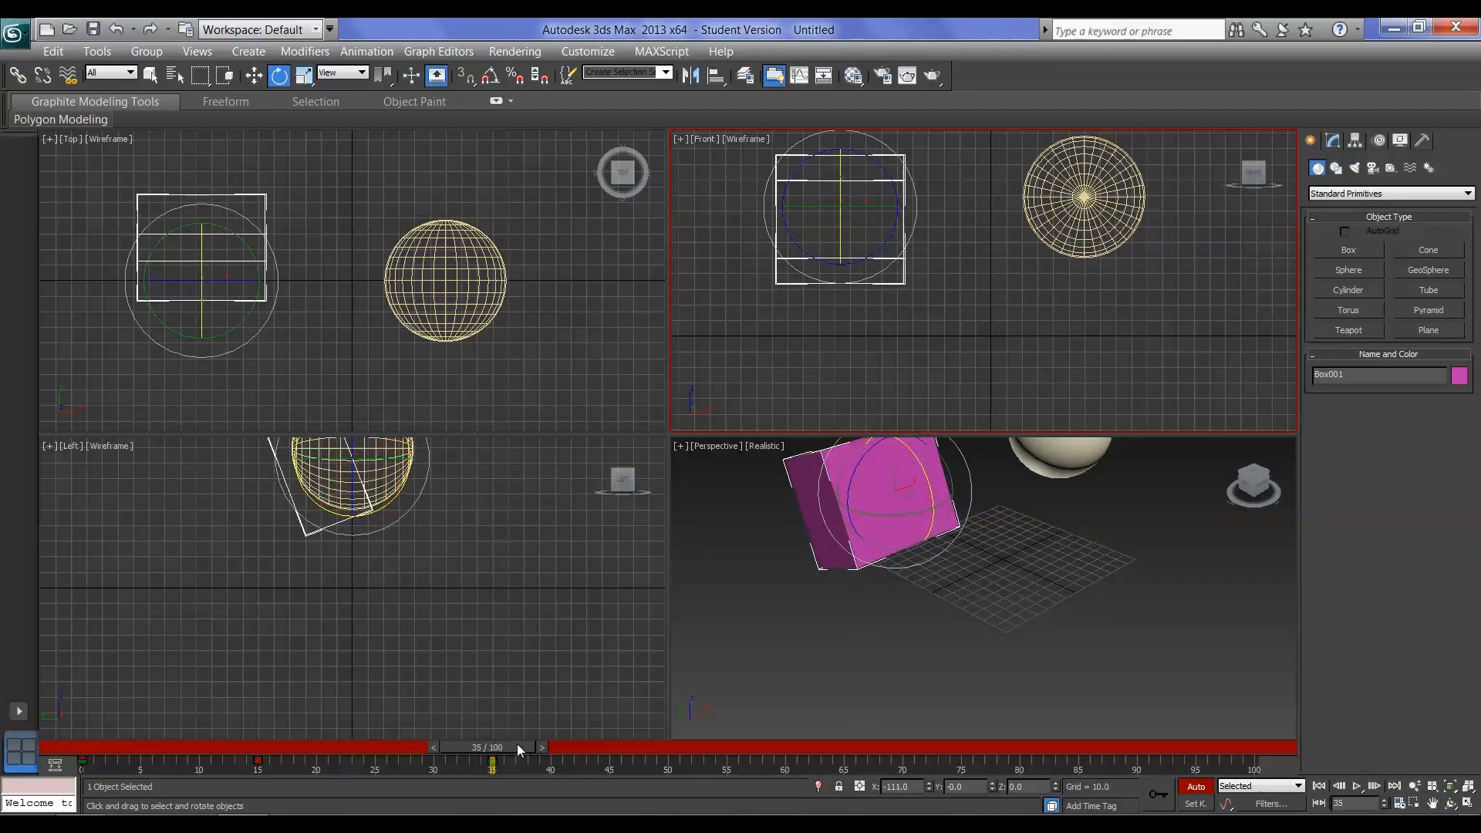
pyautogui.moveTo(517, 746); pyautogui.dragTo(475, 764)
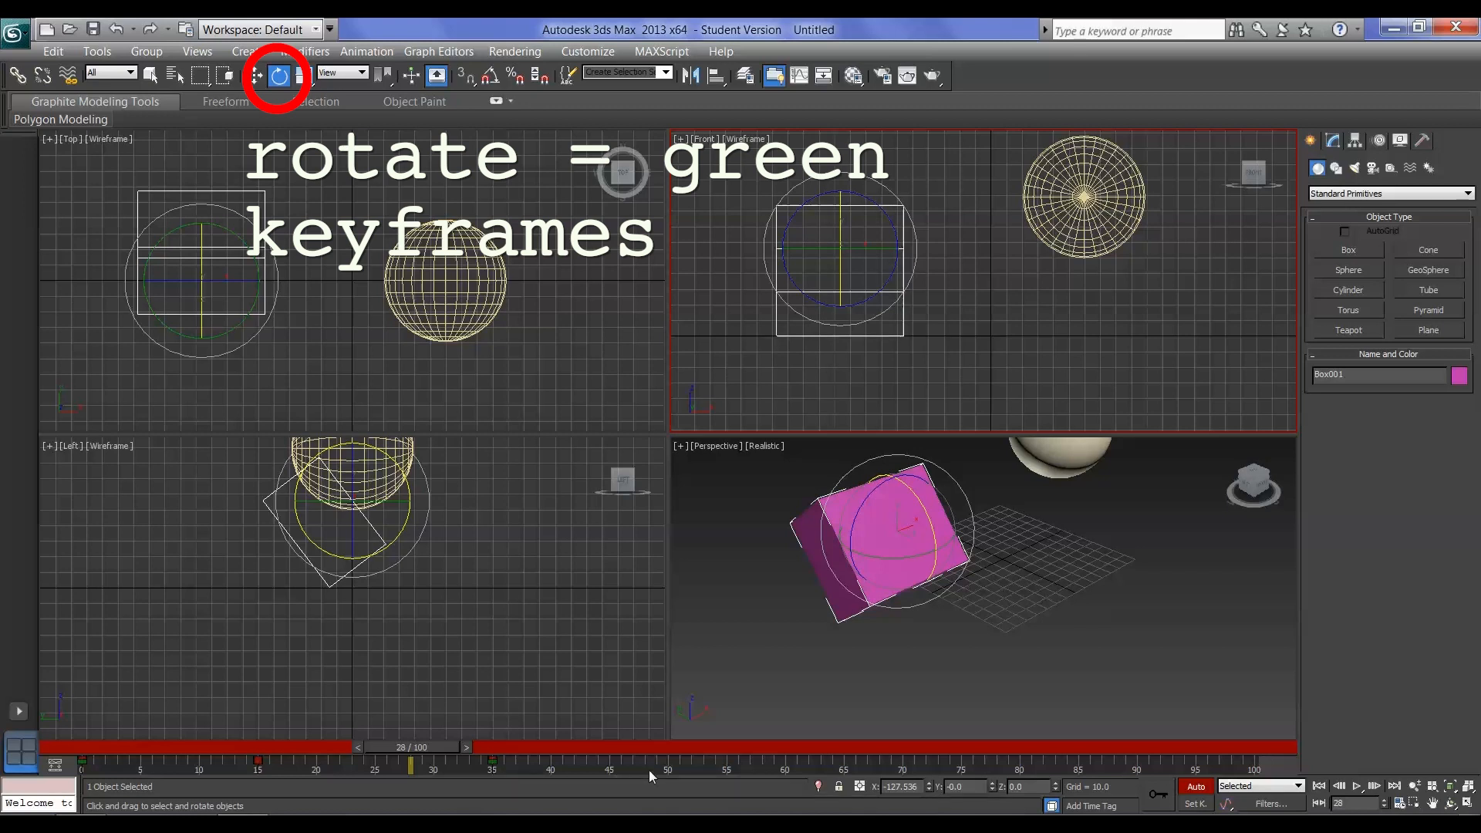
# Scale the box down to about 71% in X and Y at frame 40
pyautogui.moveTo(434, 748); pyautogui.dragTo(581, 753)
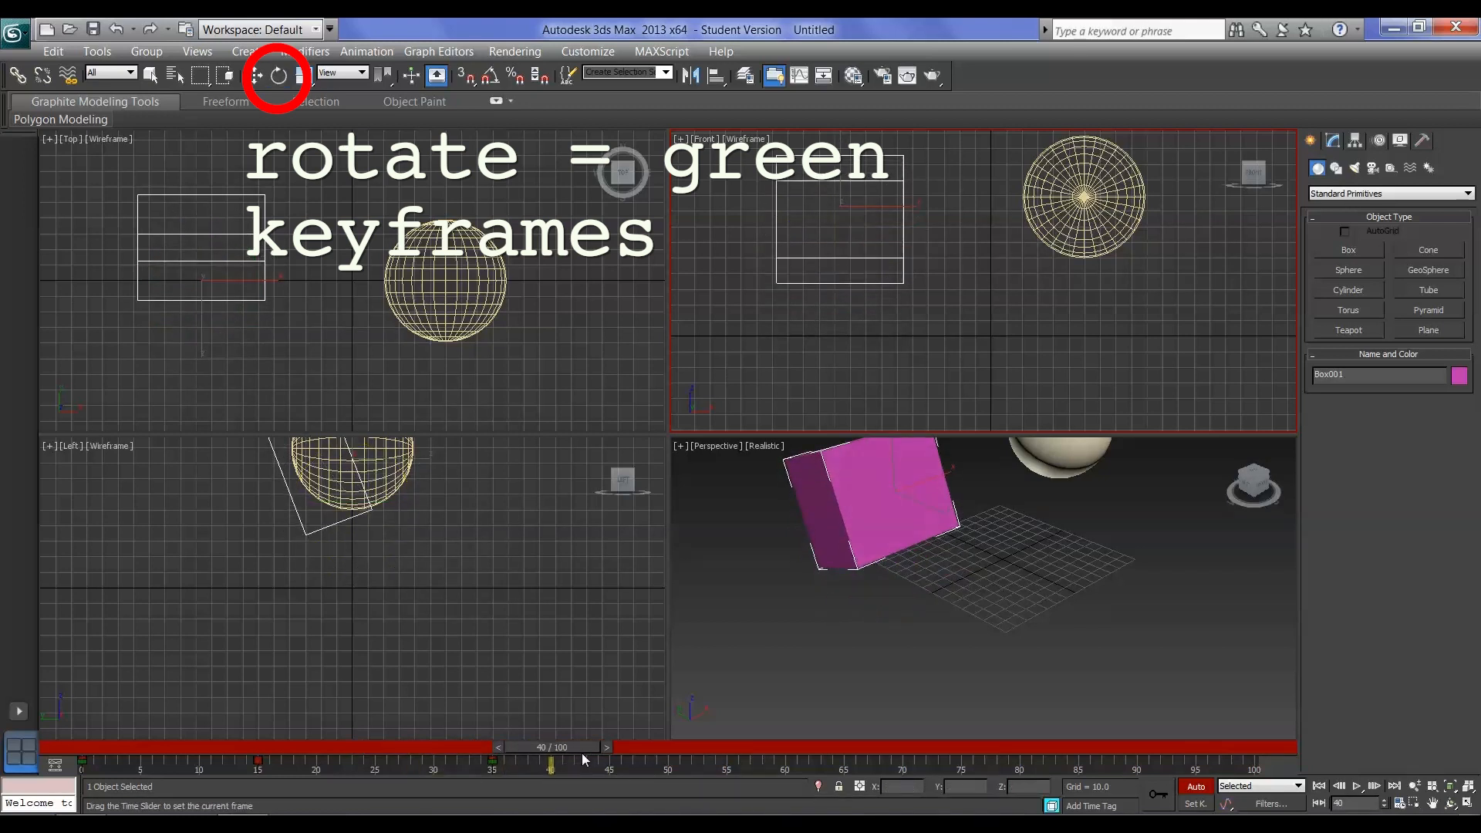
pyautogui.click(304, 75)
pyautogui.moveTo(858, 185); pyautogui.dragTo(858, 223)
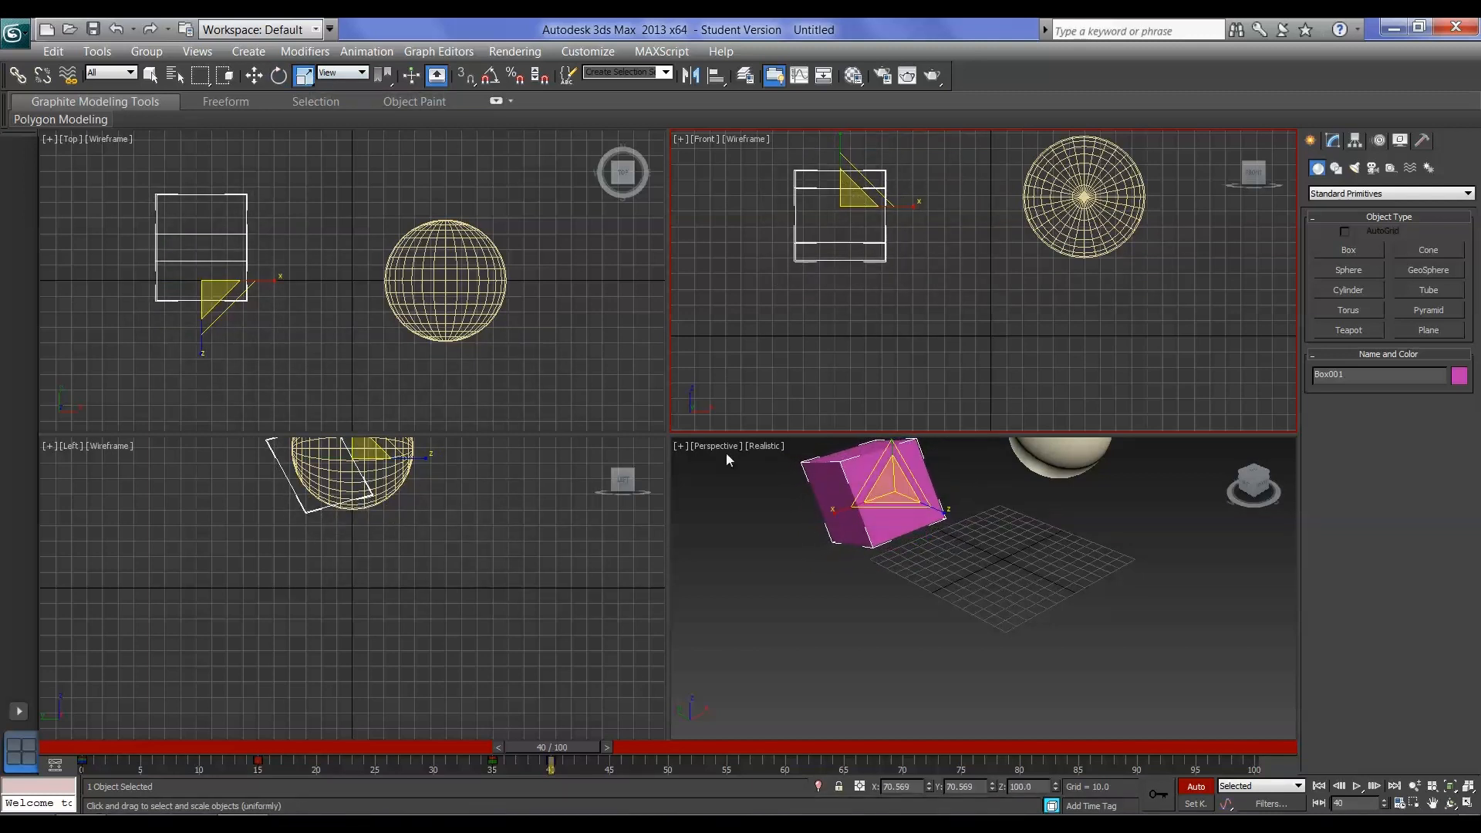
# Return the timeline to frame 0 and play the animation to view both moving objects in the Perspective viewport
pyautogui.moveTo(563, 748); pyautogui.dragTo(530, 750)
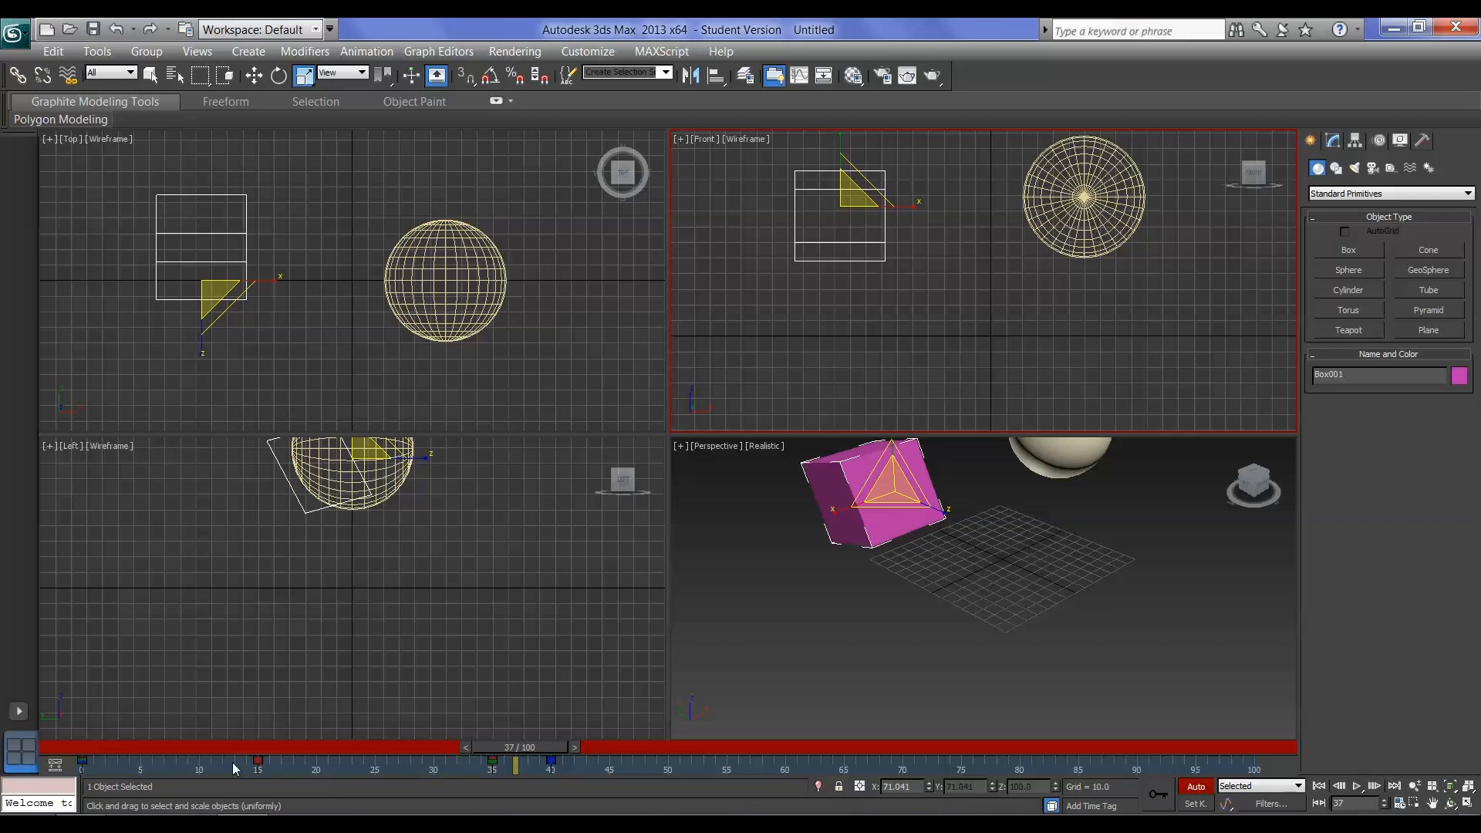
pyautogui.moveTo(534, 747); pyautogui.dragTo(121, 759)
pyautogui.press('r')
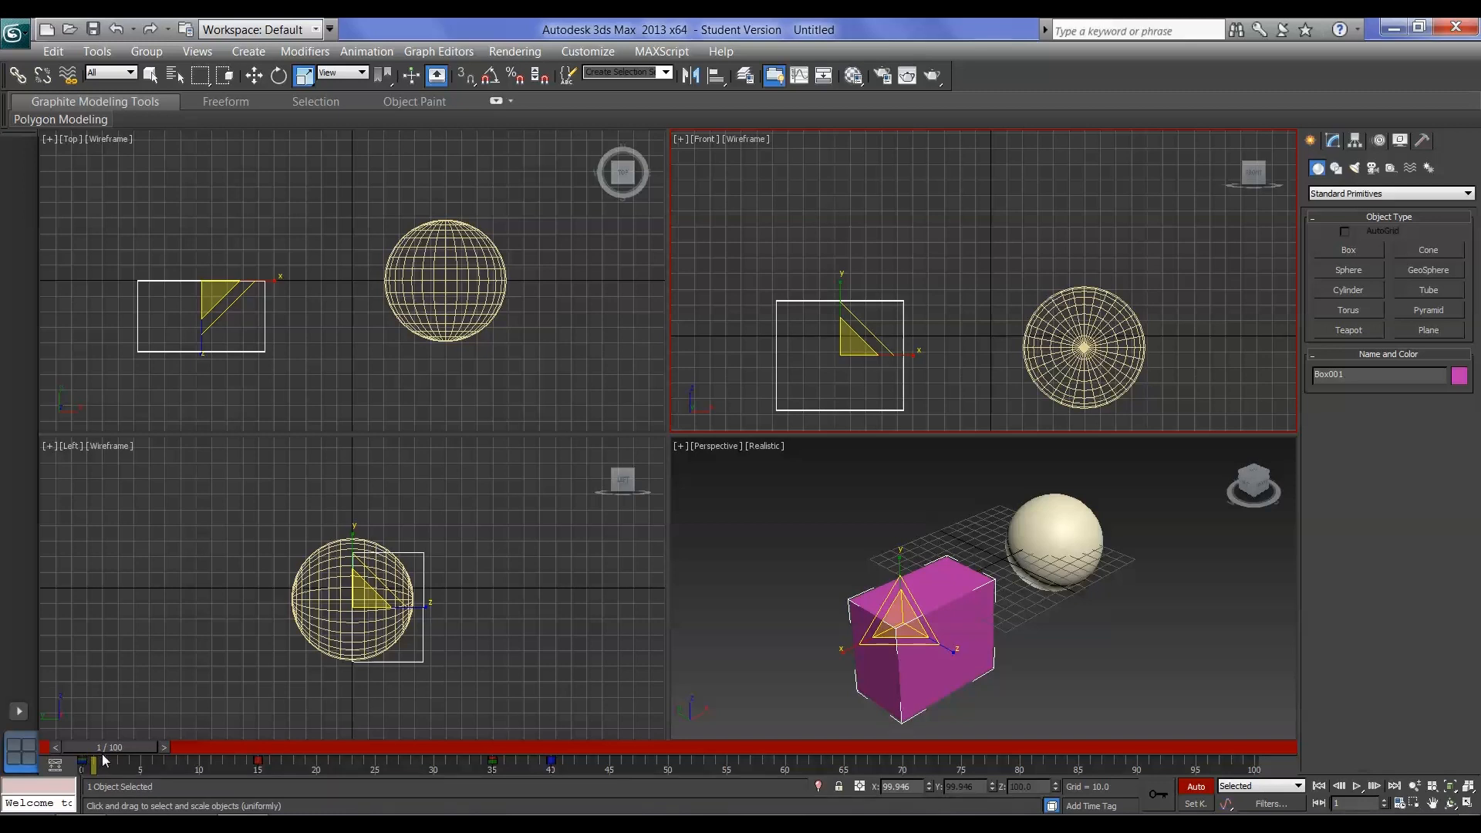
pyautogui.moveTo(119, 745); pyautogui.dragTo(68, 748)
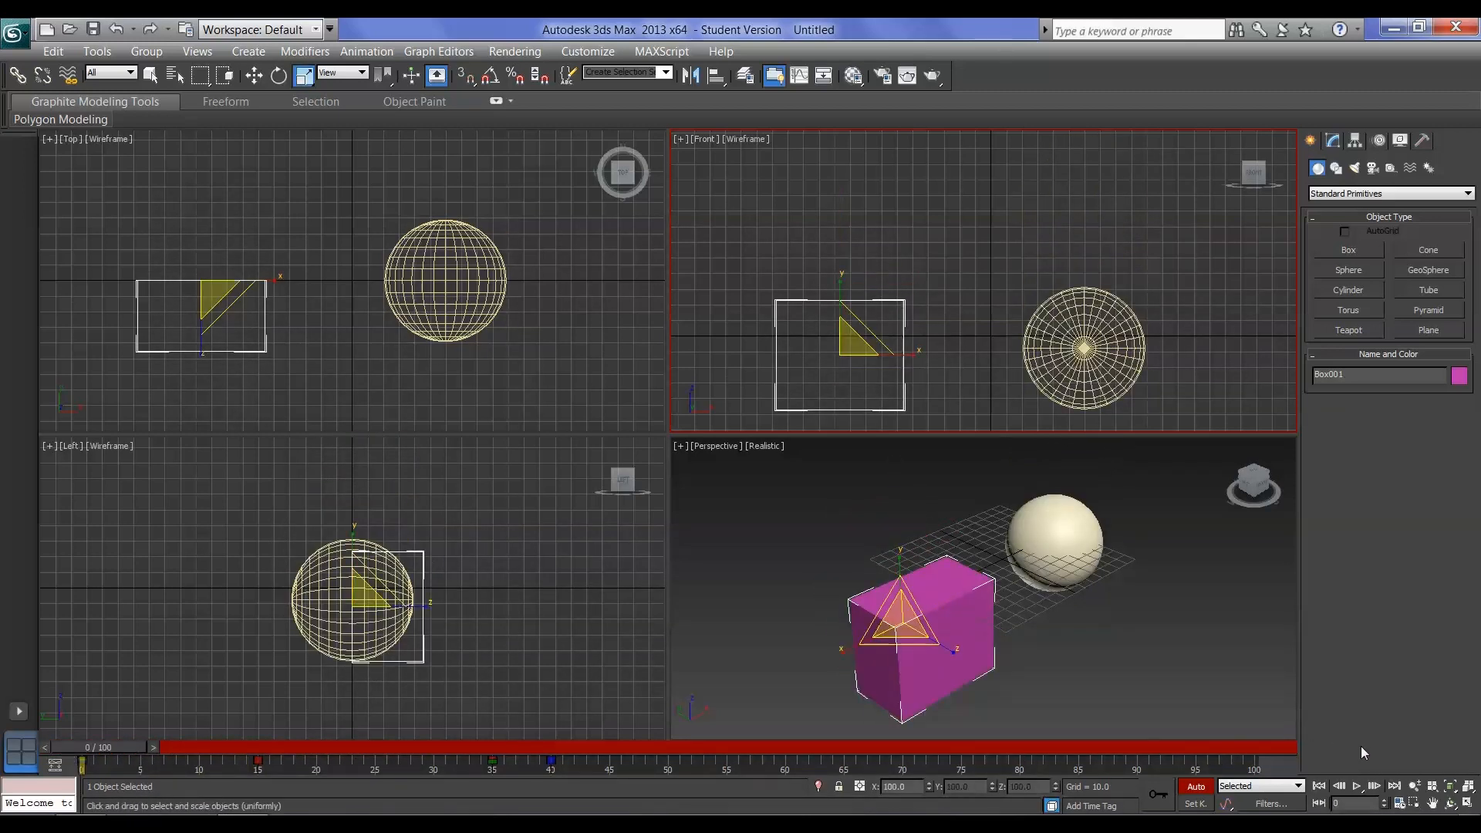
pyautogui.click(1358, 785)
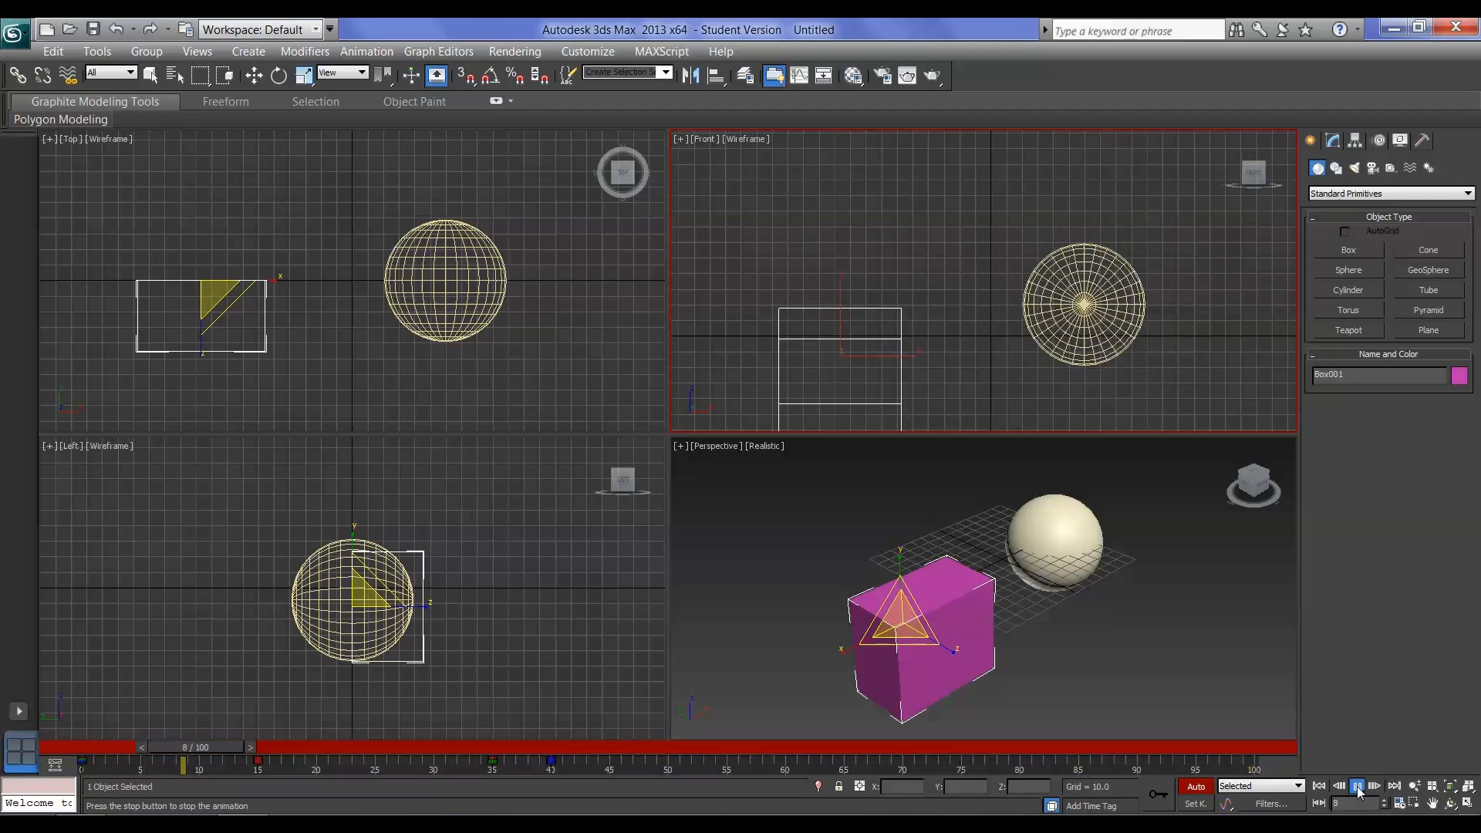
pyautogui.middleClick(1234, 681)
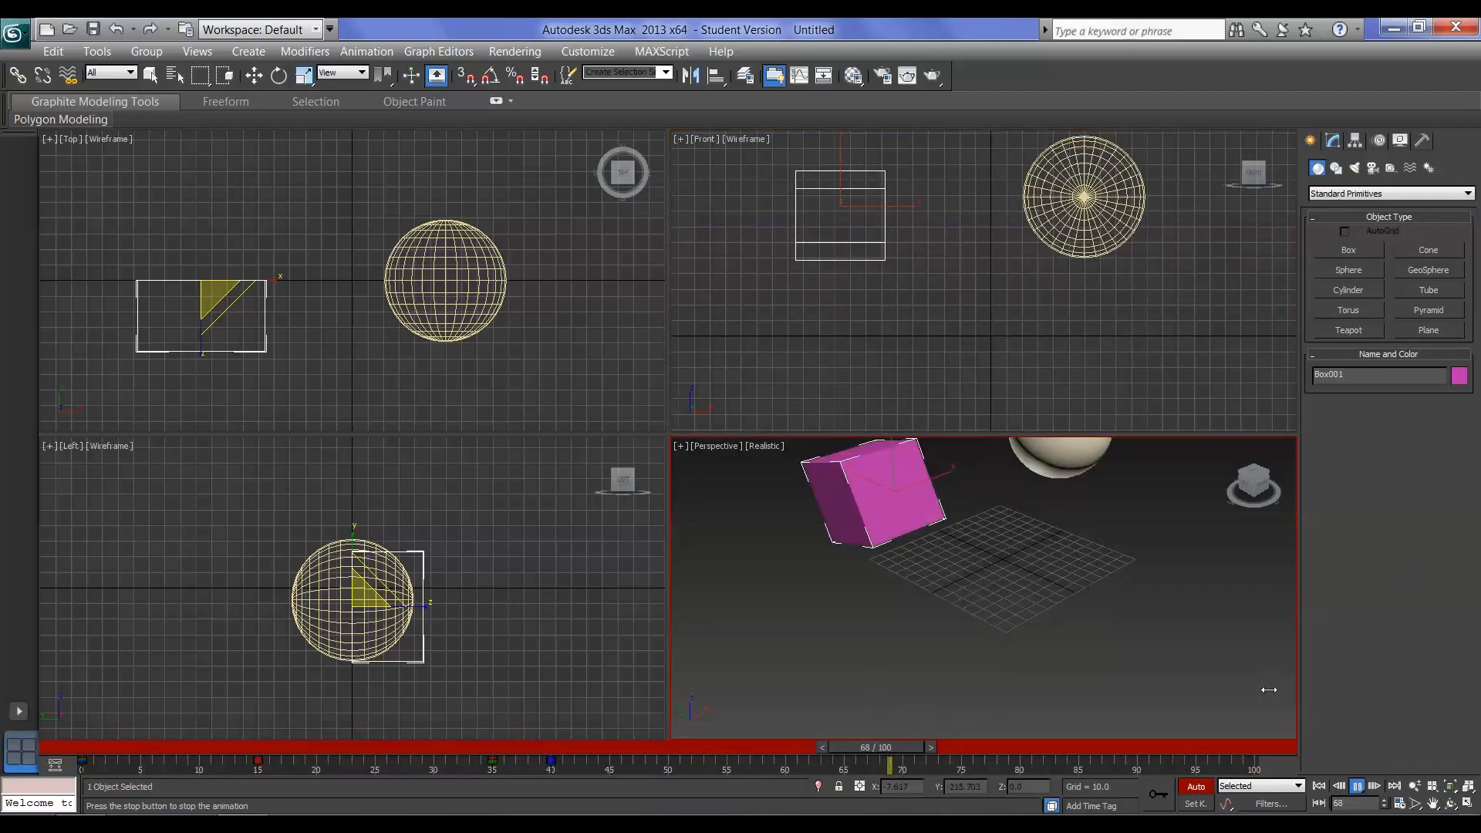
pyautogui.scroll(-3, 1034, 633)
pyautogui.moveTo(1034, 633); pyautogui.dragTo(1023, 659, button='middle')
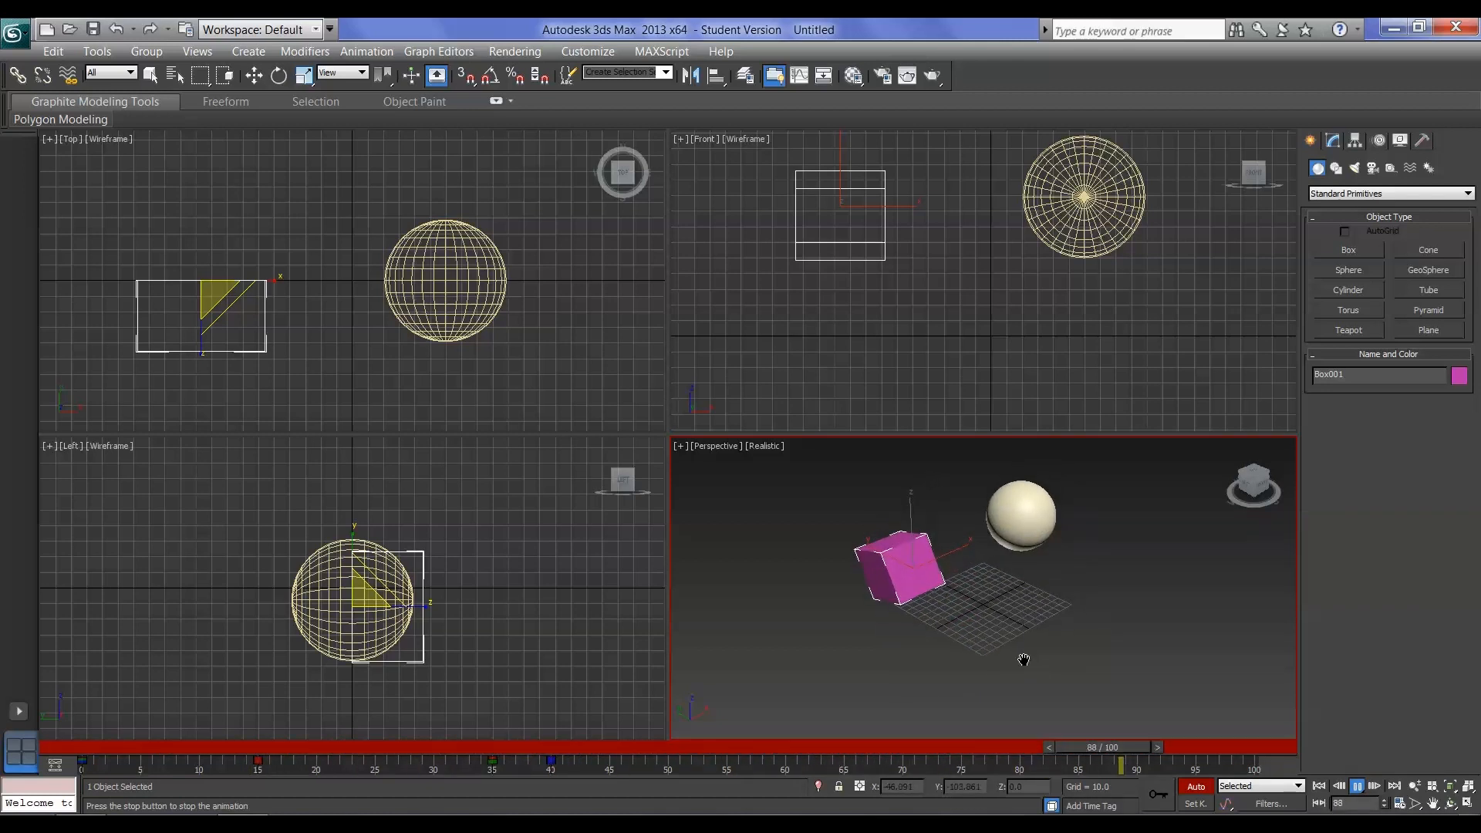
pyautogui.scroll(3, 1023, 659)
pyautogui.scroll(-3, 1024, 659)
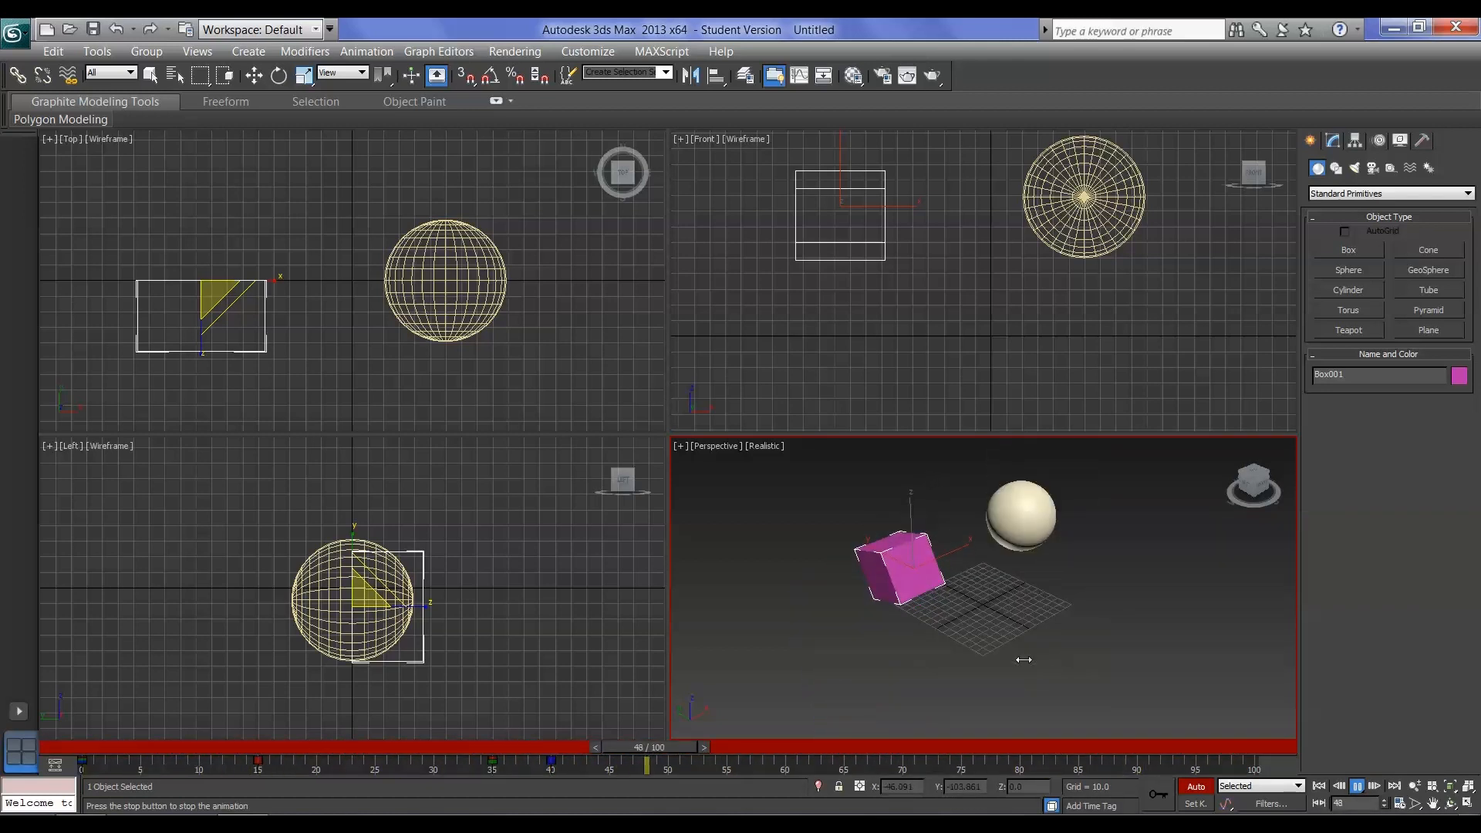
# Watch the playback in the Left and Perspective viewports, stop it and return the timeline to frame 0
pyautogui.click(491, 638)
pyautogui.moveTo(507, 614); pyautogui.dragTo(496, 687, button='middle')
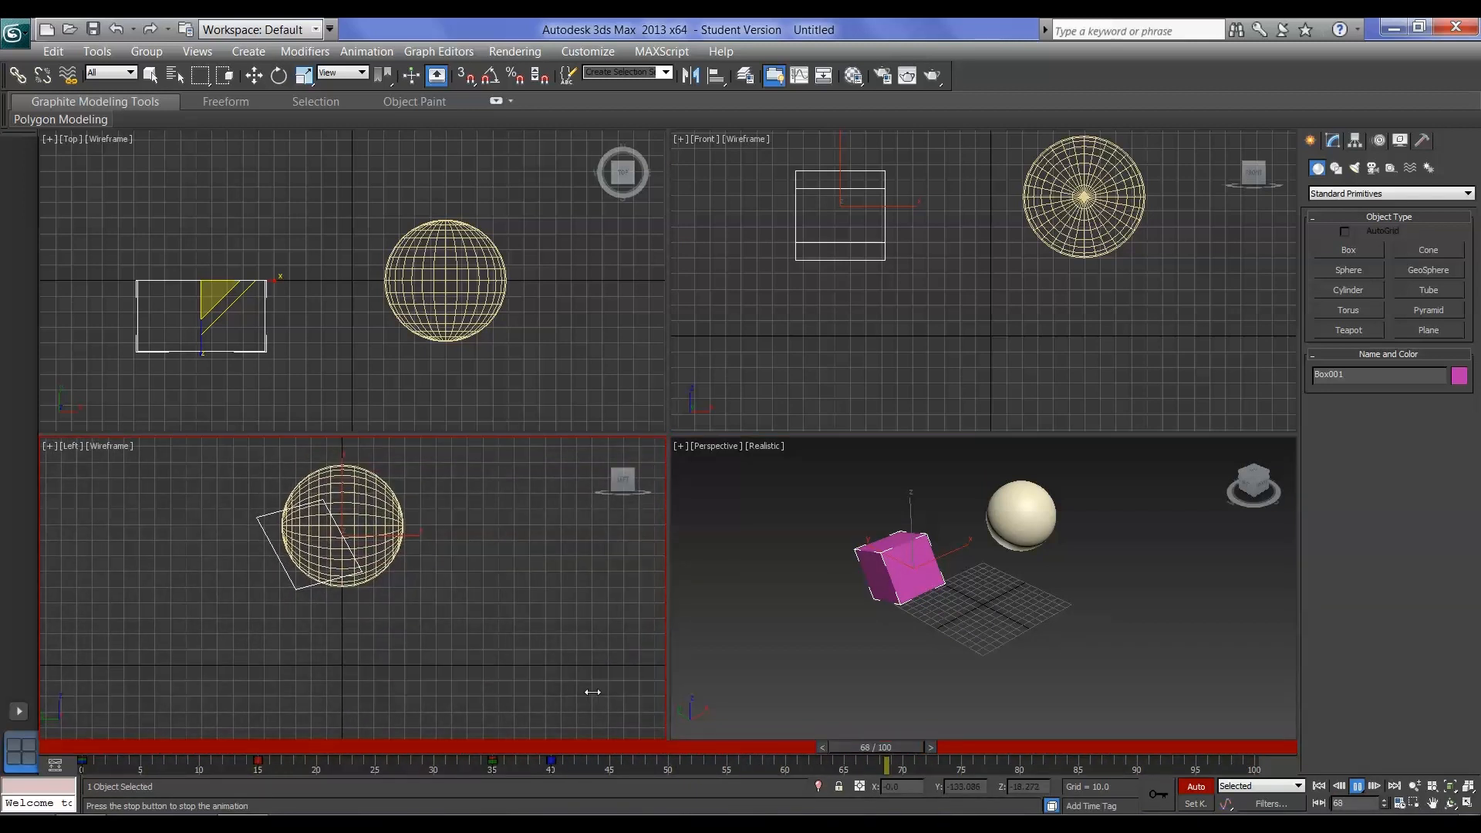
pyautogui.click(1047, 664)
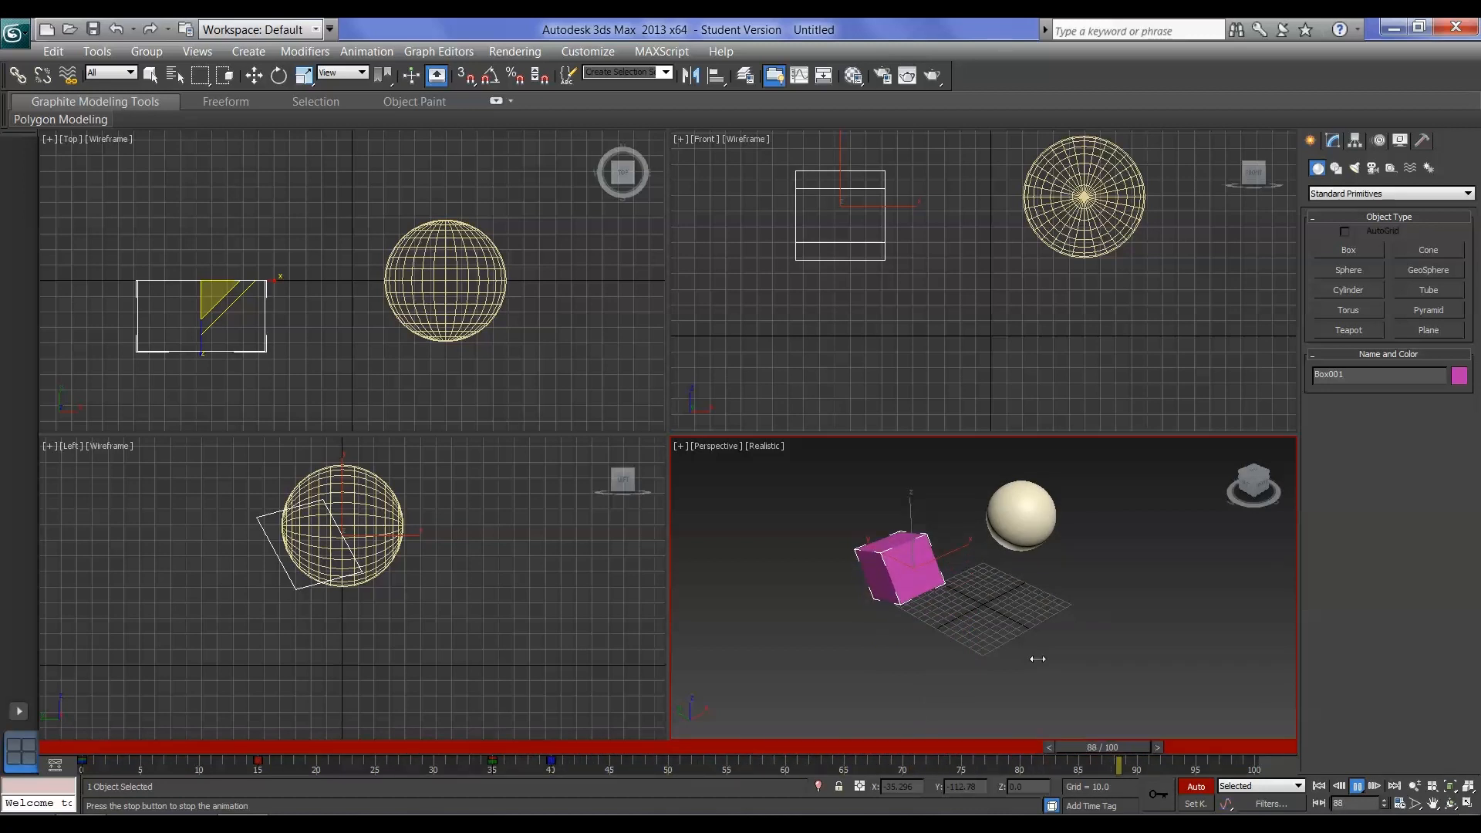
pyautogui.click(1358, 786)
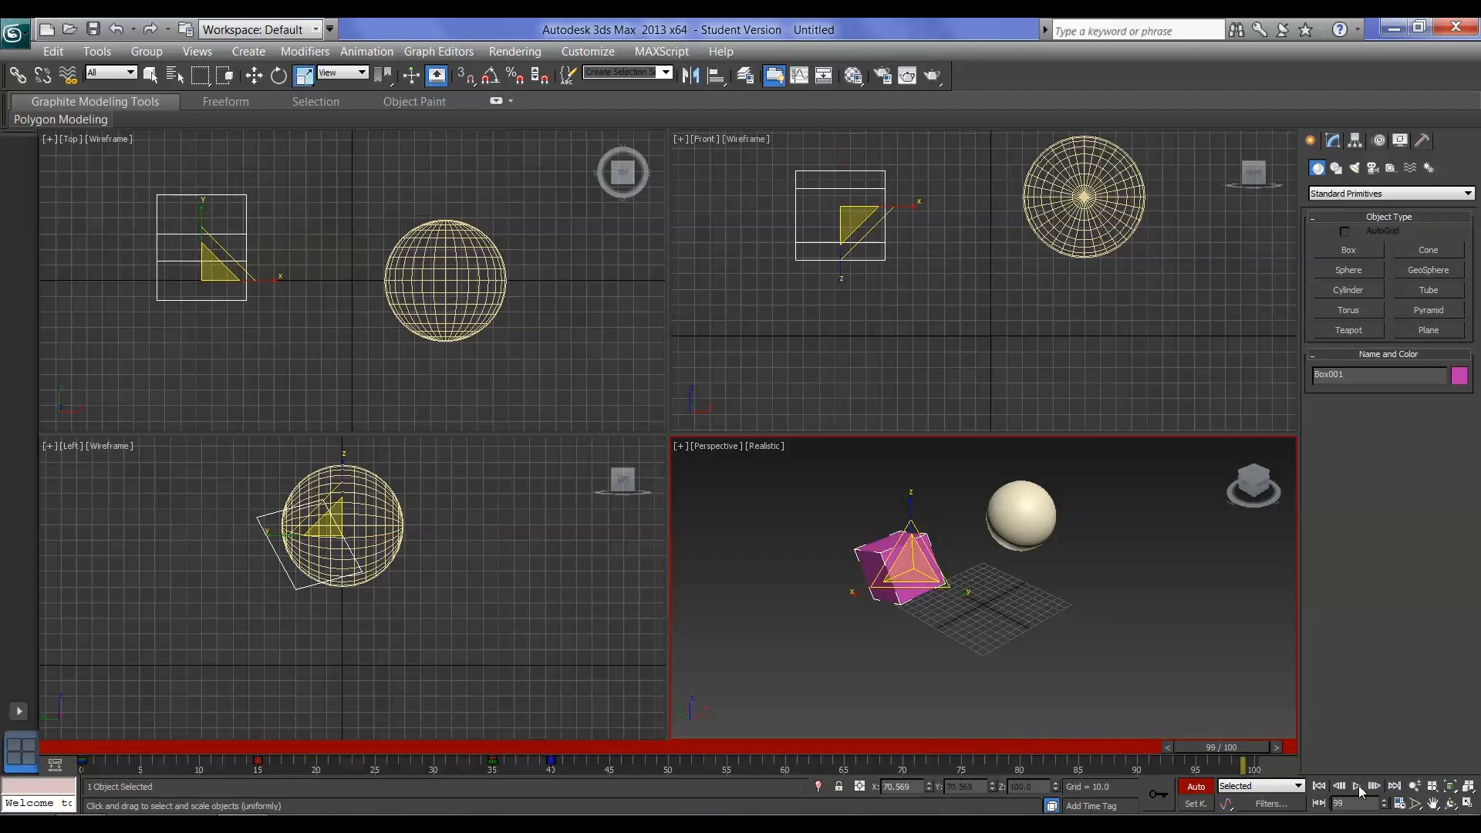
pyautogui.moveTo(1223, 748); pyautogui.dragTo(104, 726)
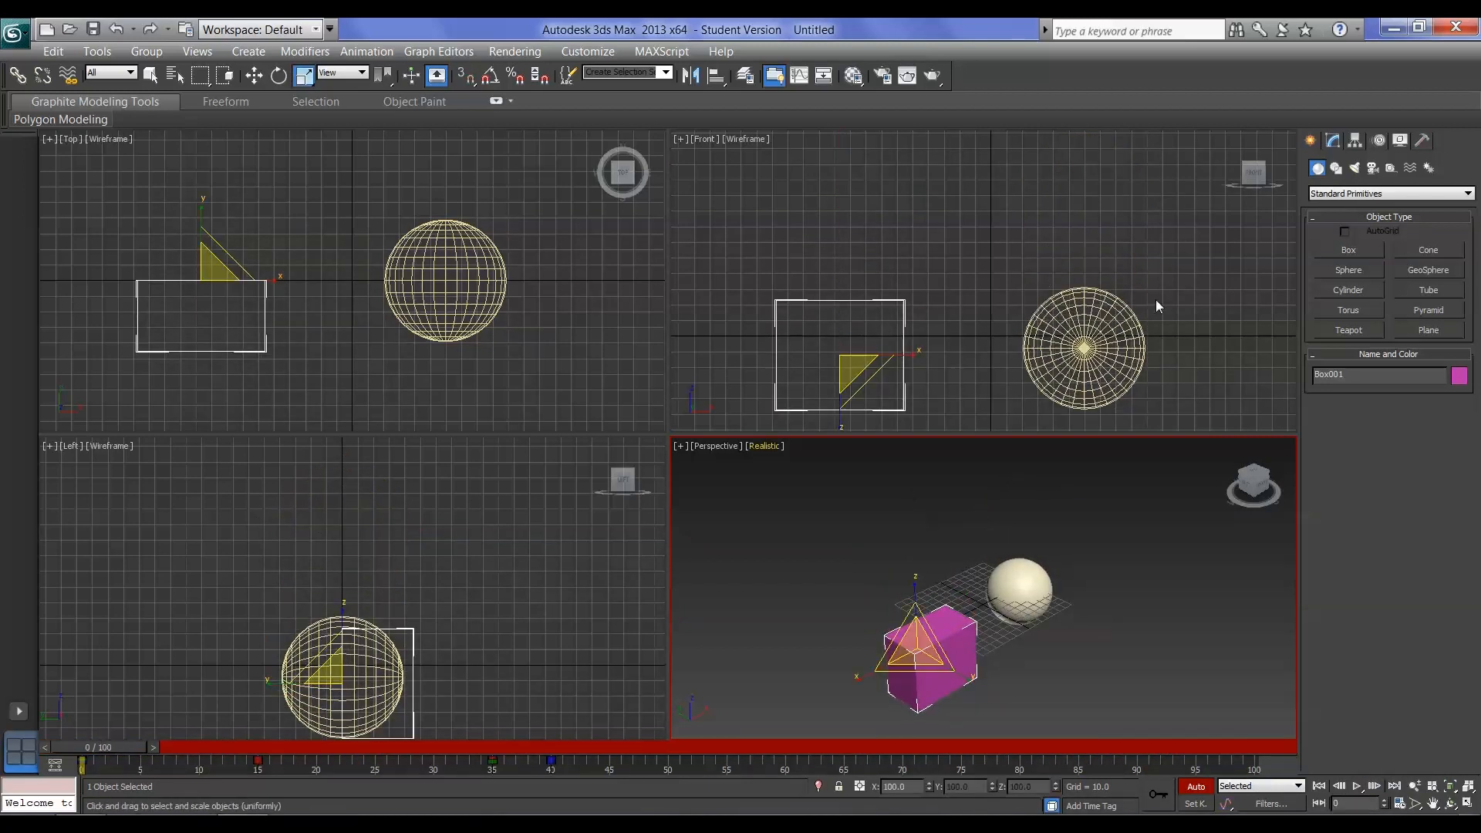
# Switch from Auto Key to Set Key mode and move the timeline to frame 57
pyautogui.click(1196, 805)
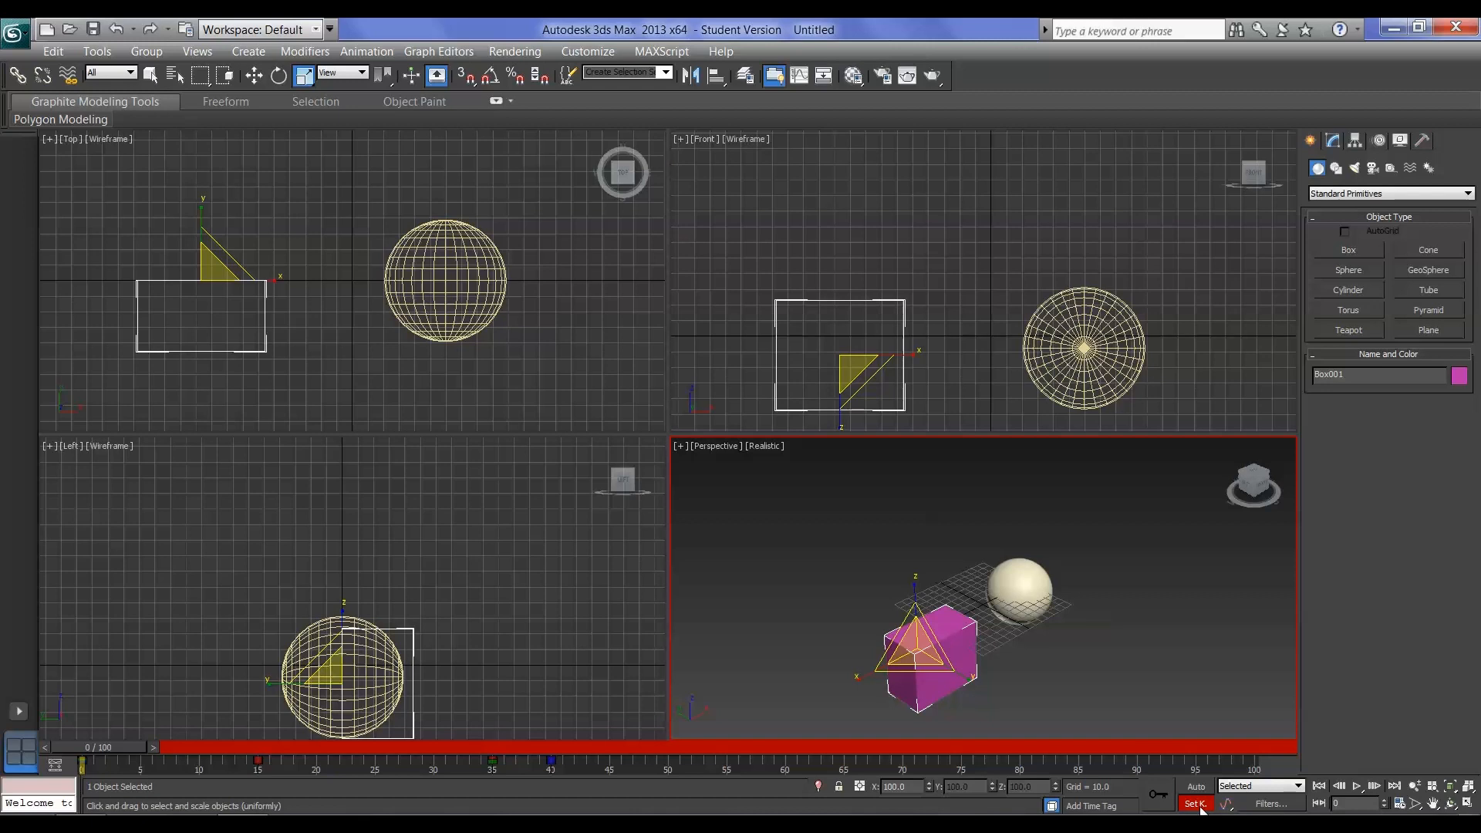
pyautogui.moveTo(99, 747); pyautogui.dragTo(747, 746)
pyautogui.press('r')
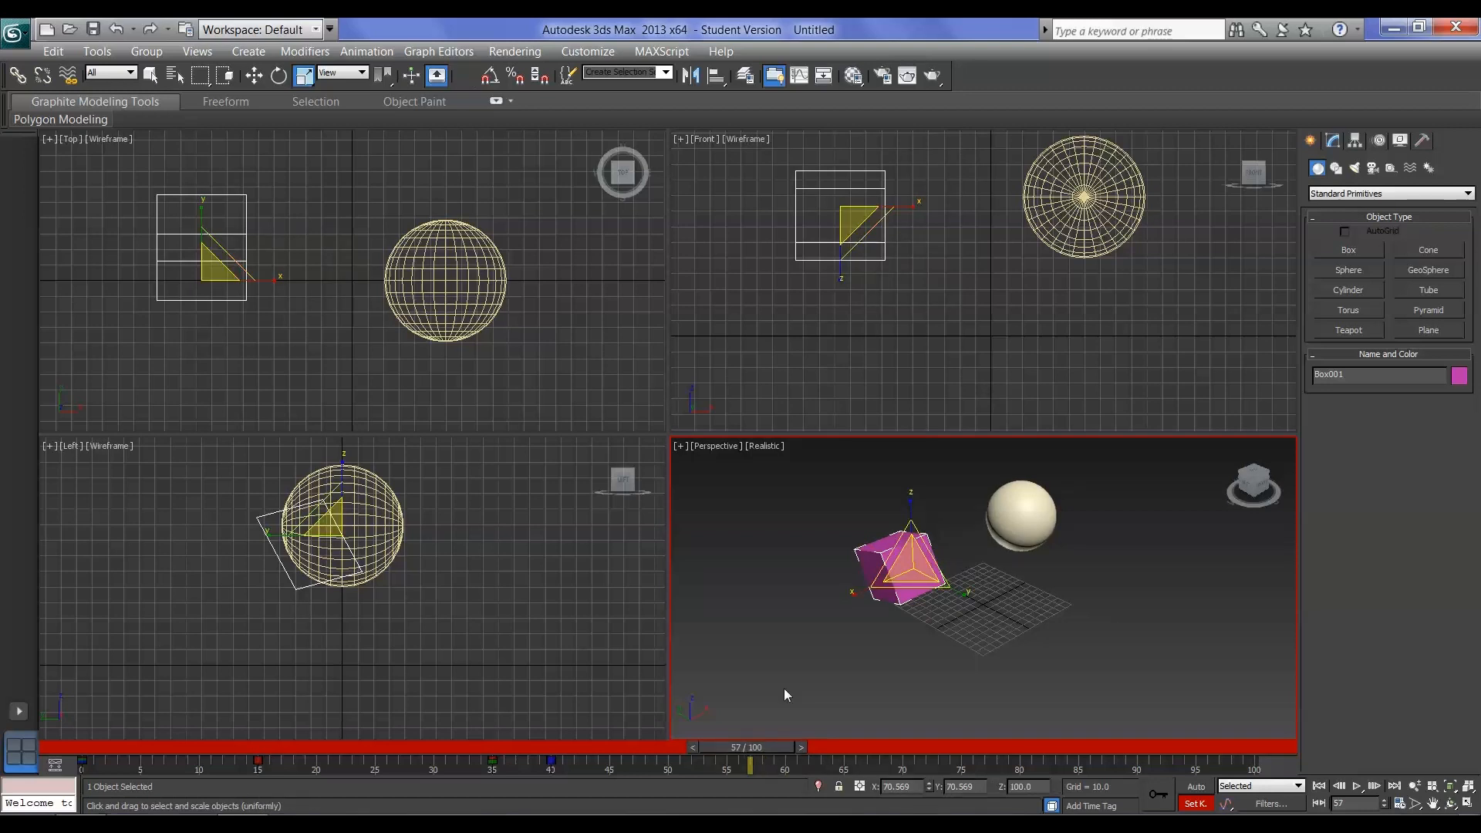
# Try moving the box down to Z about -7 at frame 57 without setting a key, and scrub the timeline to test it
pyautogui.click(253, 75)
pyautogui.click(845, 164)
pyautogui.moveTo(841, 164); pyautogui.dragTo(831, 297)
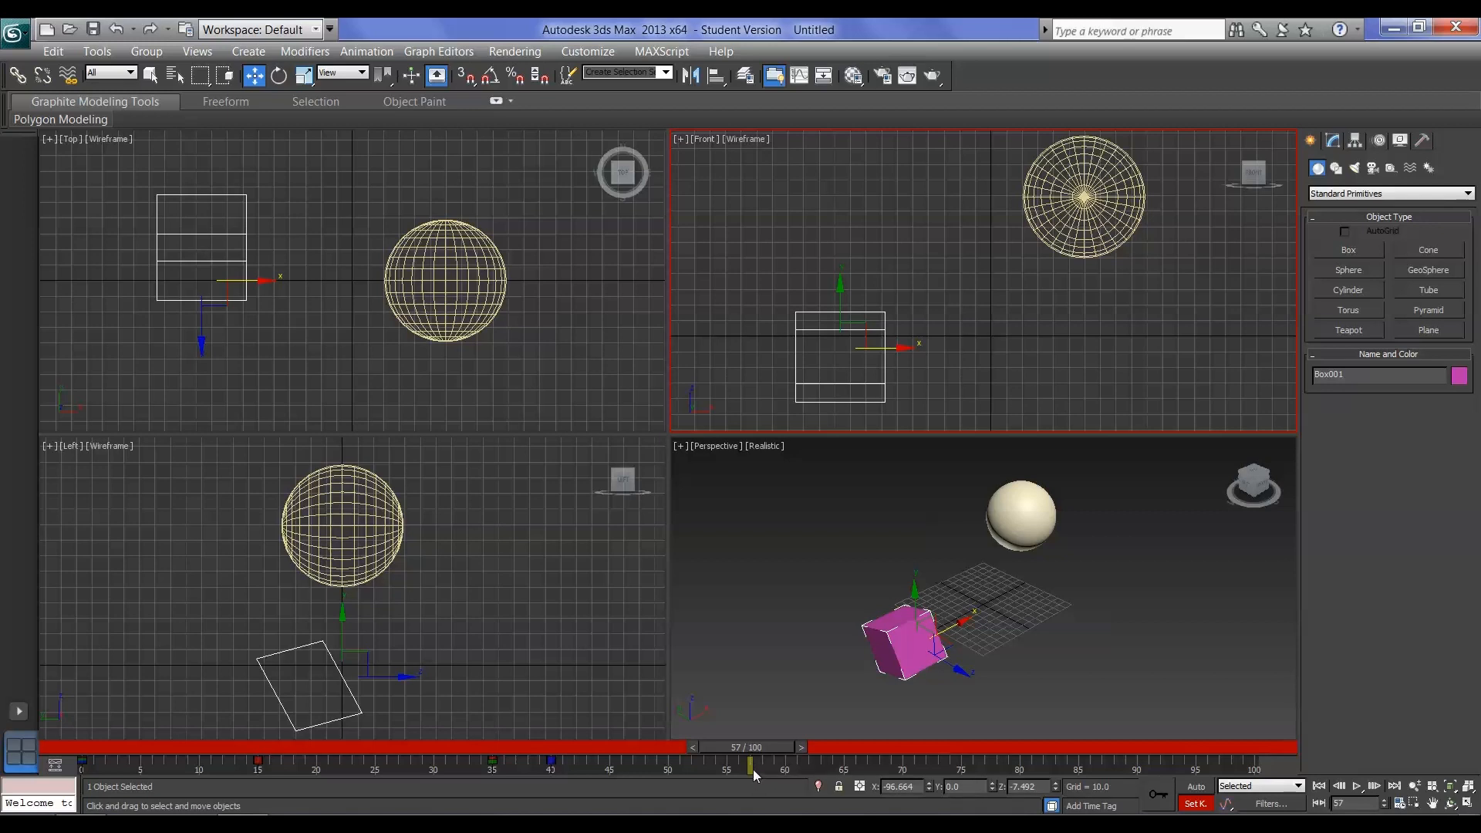
pyautogui.moveTo(762, 747); pyautogui.dragTo(761, 748)
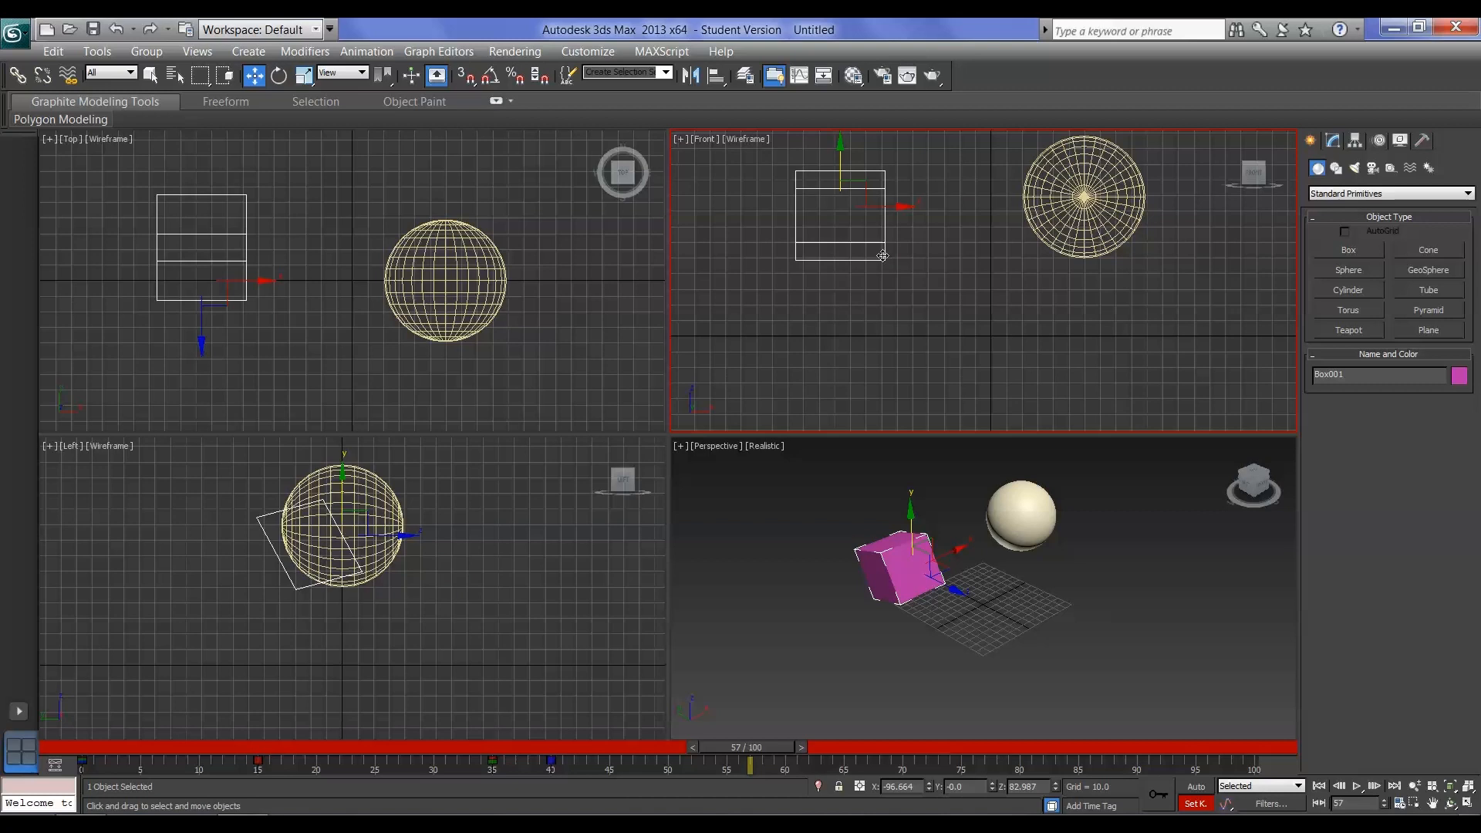
# Reposition the box lower and toward the sphere, rotate it to about -97 degrees in X, set keys at frame 57 and scrub to check
pyautogui.moveTo(839, 160); pyautogui.dragTo(840, 315)
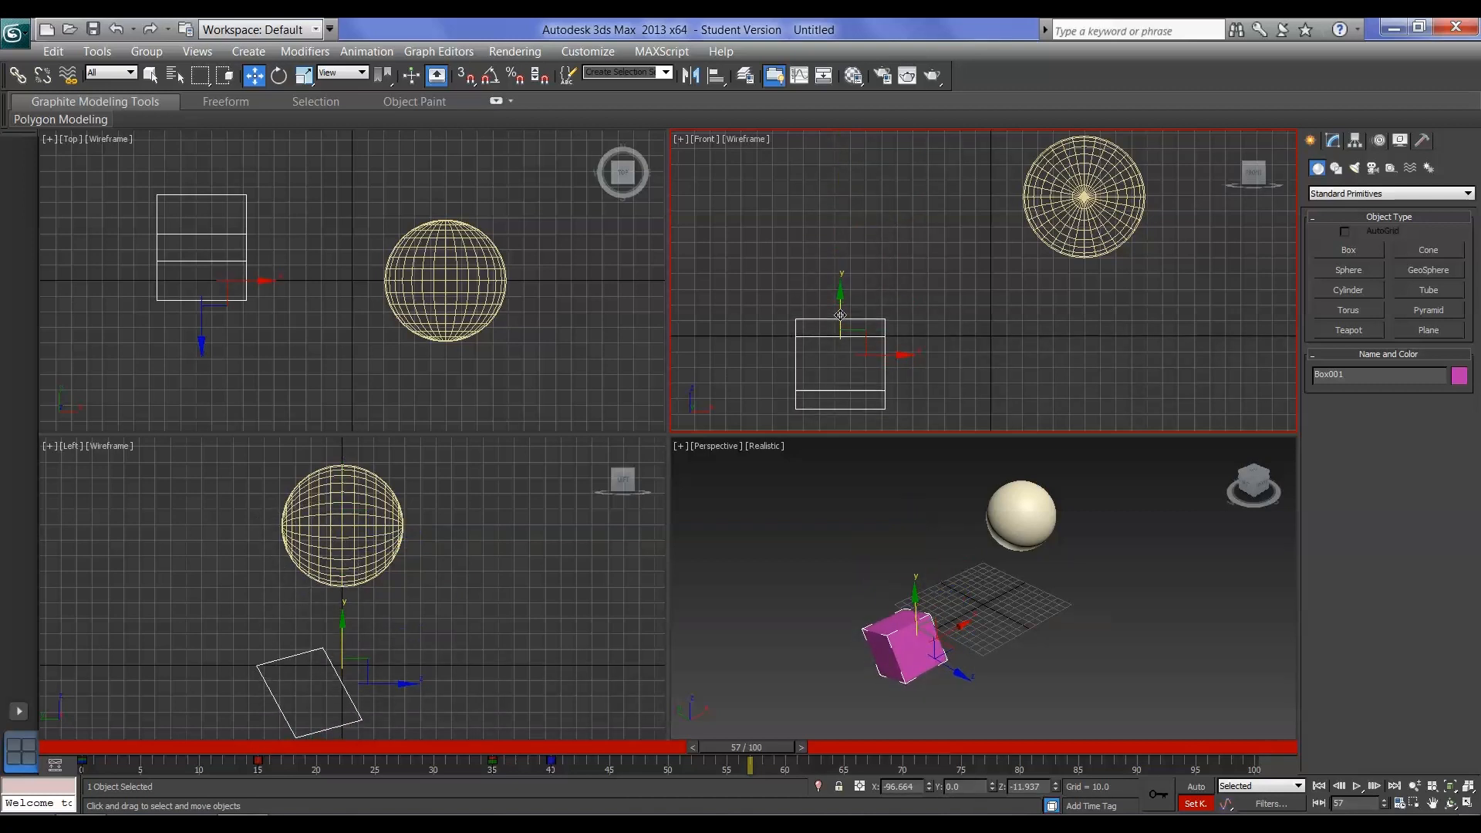
pyautogui.moveTo(886, 354); pyautogui.dragTo(900, 293)
pyautogui.click(278, 76)
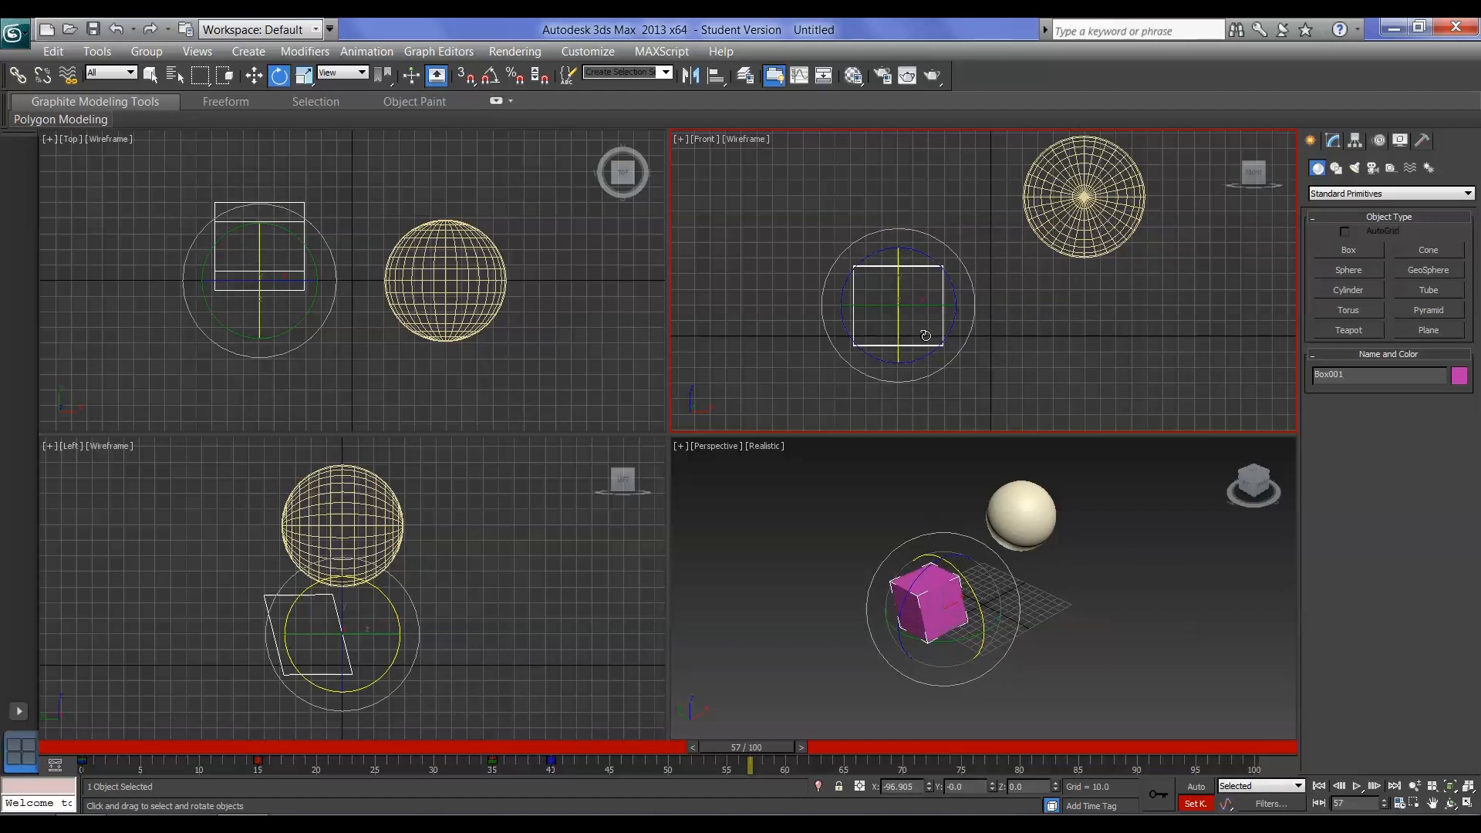
pyautogui.click(1157, 801)
pyautogui.moveTo(749, 748); pyautogui.dragTo(782, 748)
pyautogui.moveTo(798, 750); pyautogui.dragTo(762, 749)
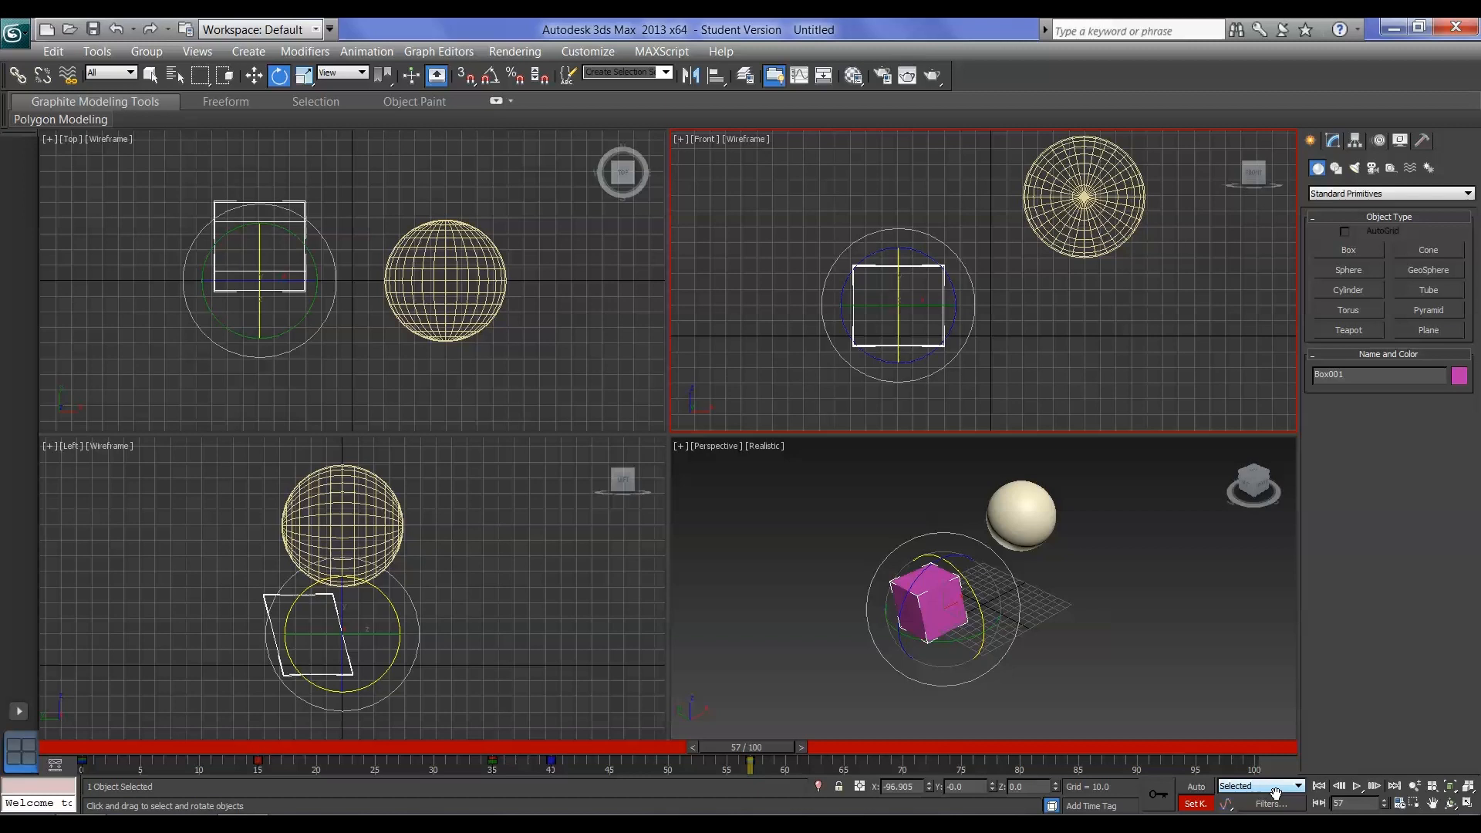
# Open the Set Key filters, switch the Rotation filter off and back on, and close them
pyautogui.click(1287, 807)
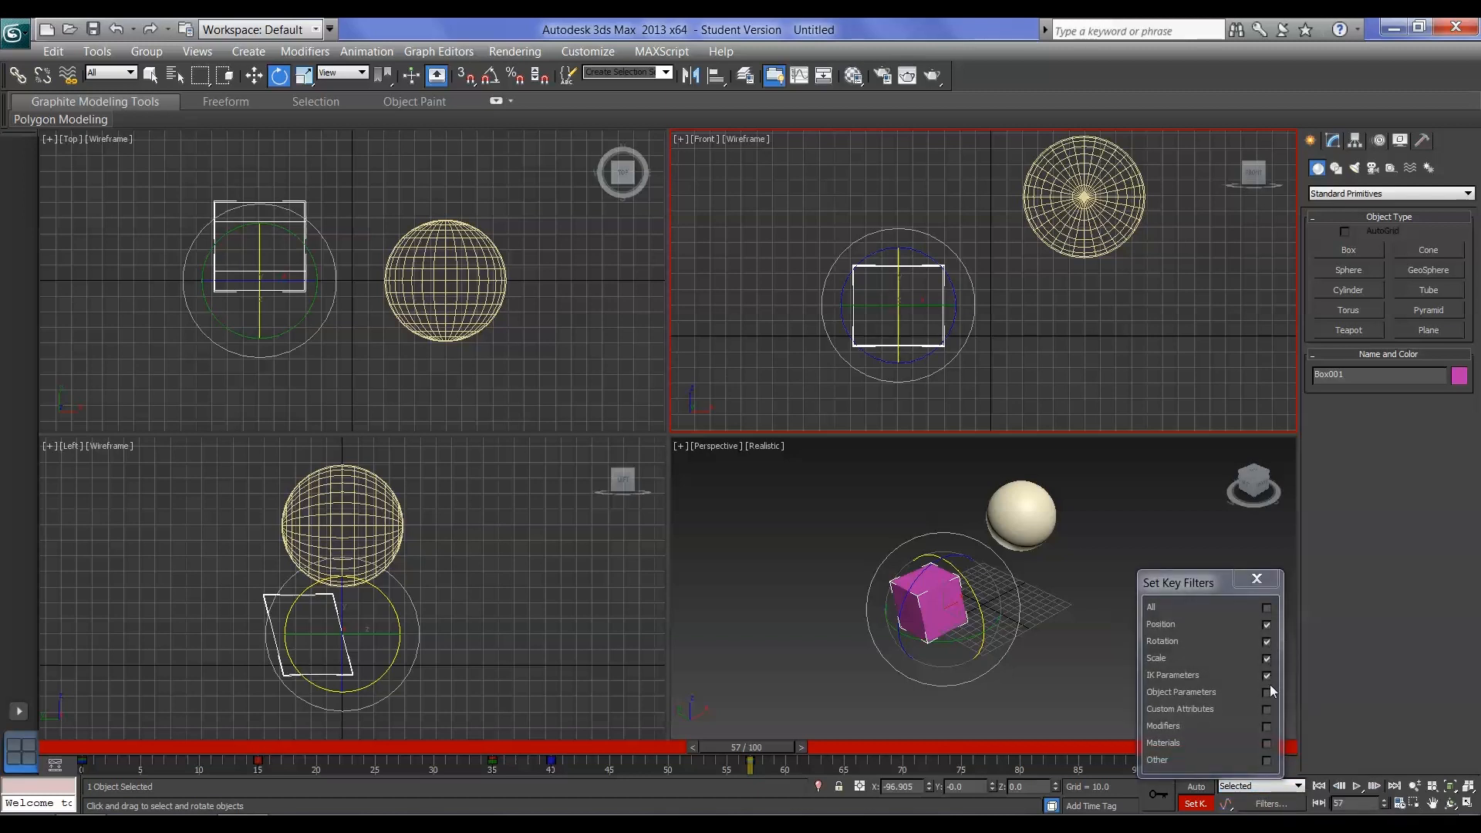
pyautogui.click(1266, 641)
pyautogui.click(1267, 642)
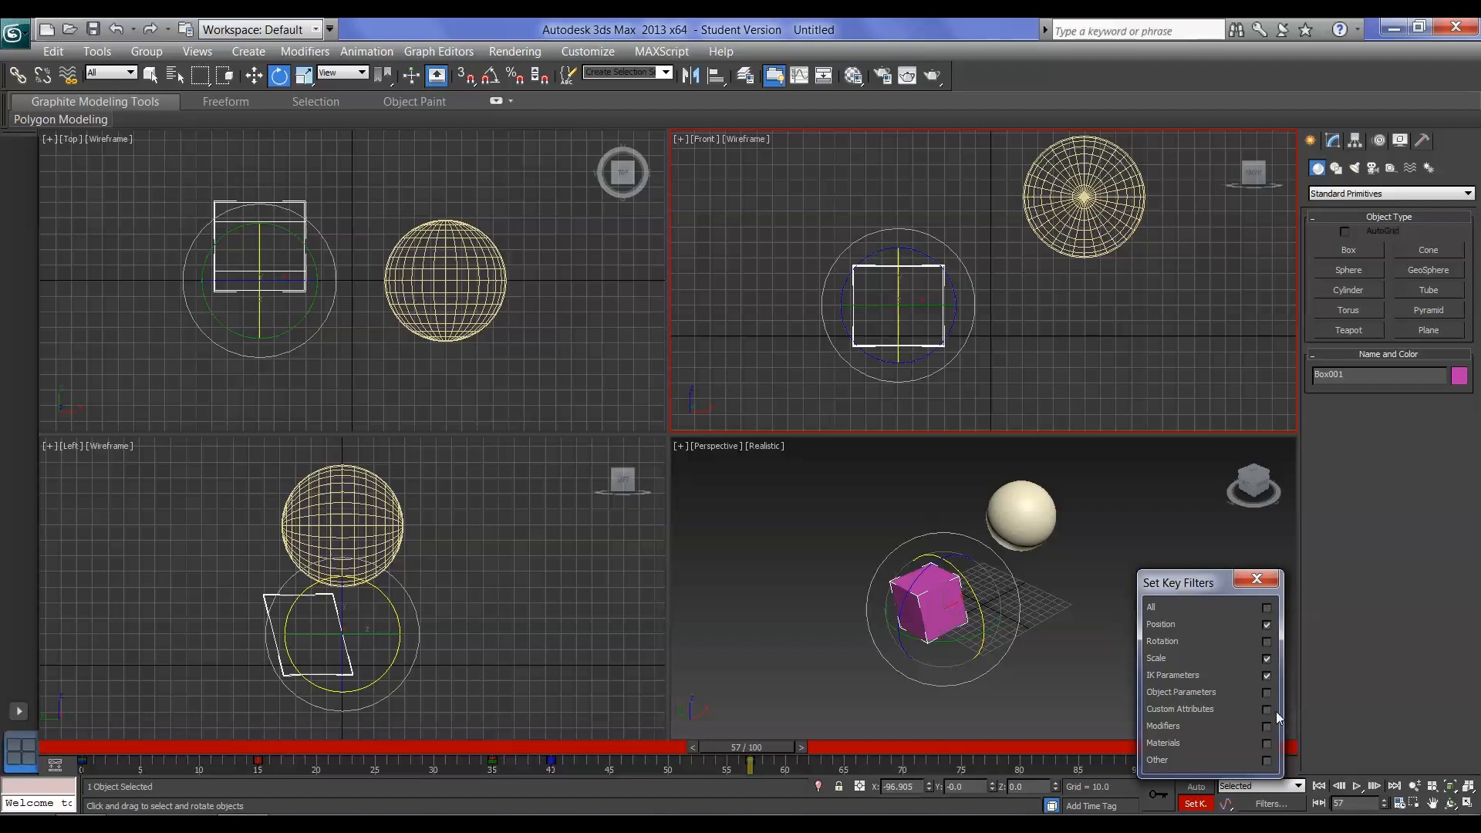
pyautogui.click(1257, 578)
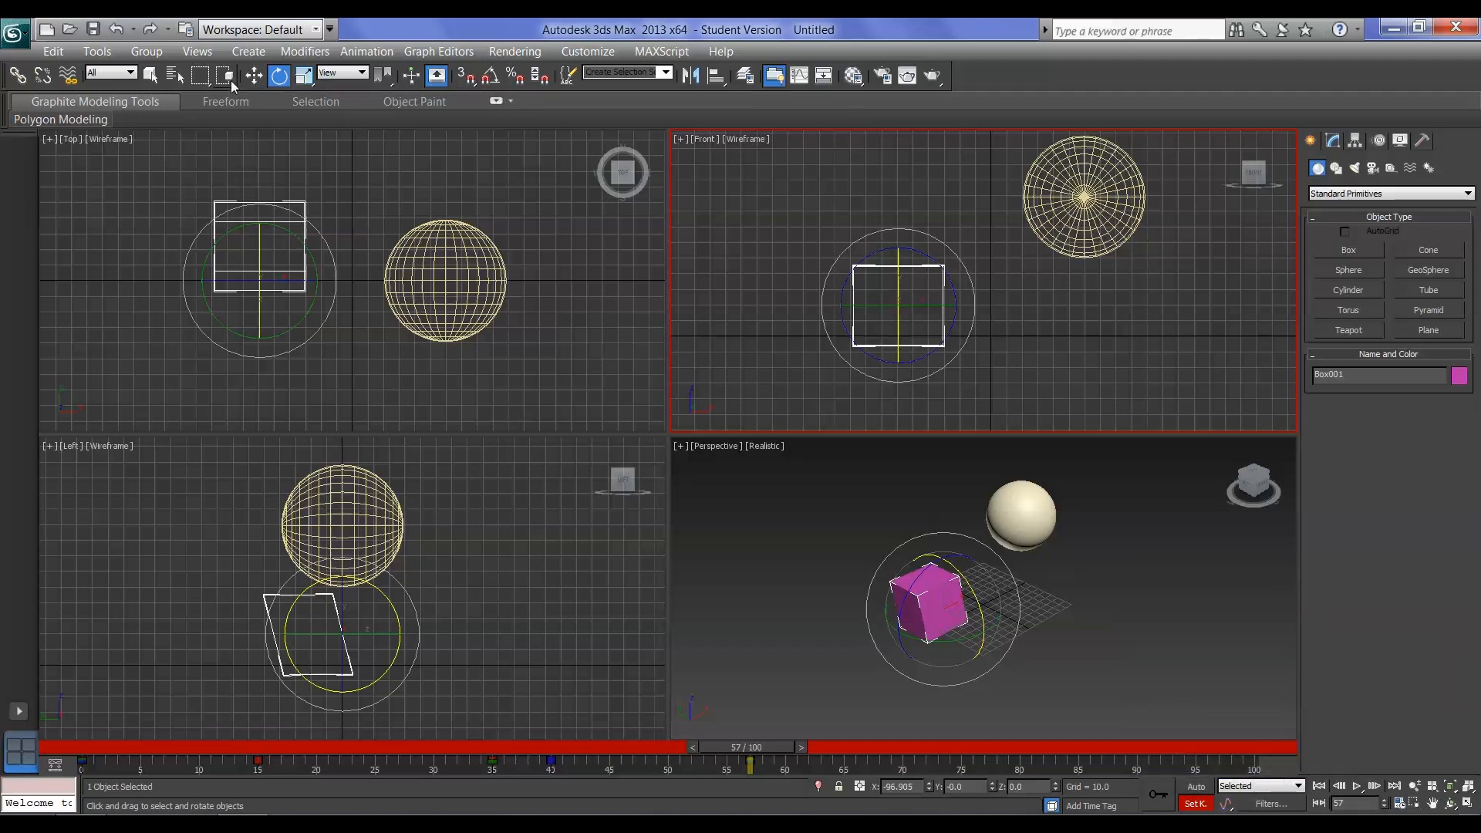
pyautogui.click(254, 75)
pyautogui.click(275, 78)
pyautogui.click(299, 77)
pyautogui.click(256, 77)
pyautogui.click(279, 77)
pyautogui.click(304, 77)
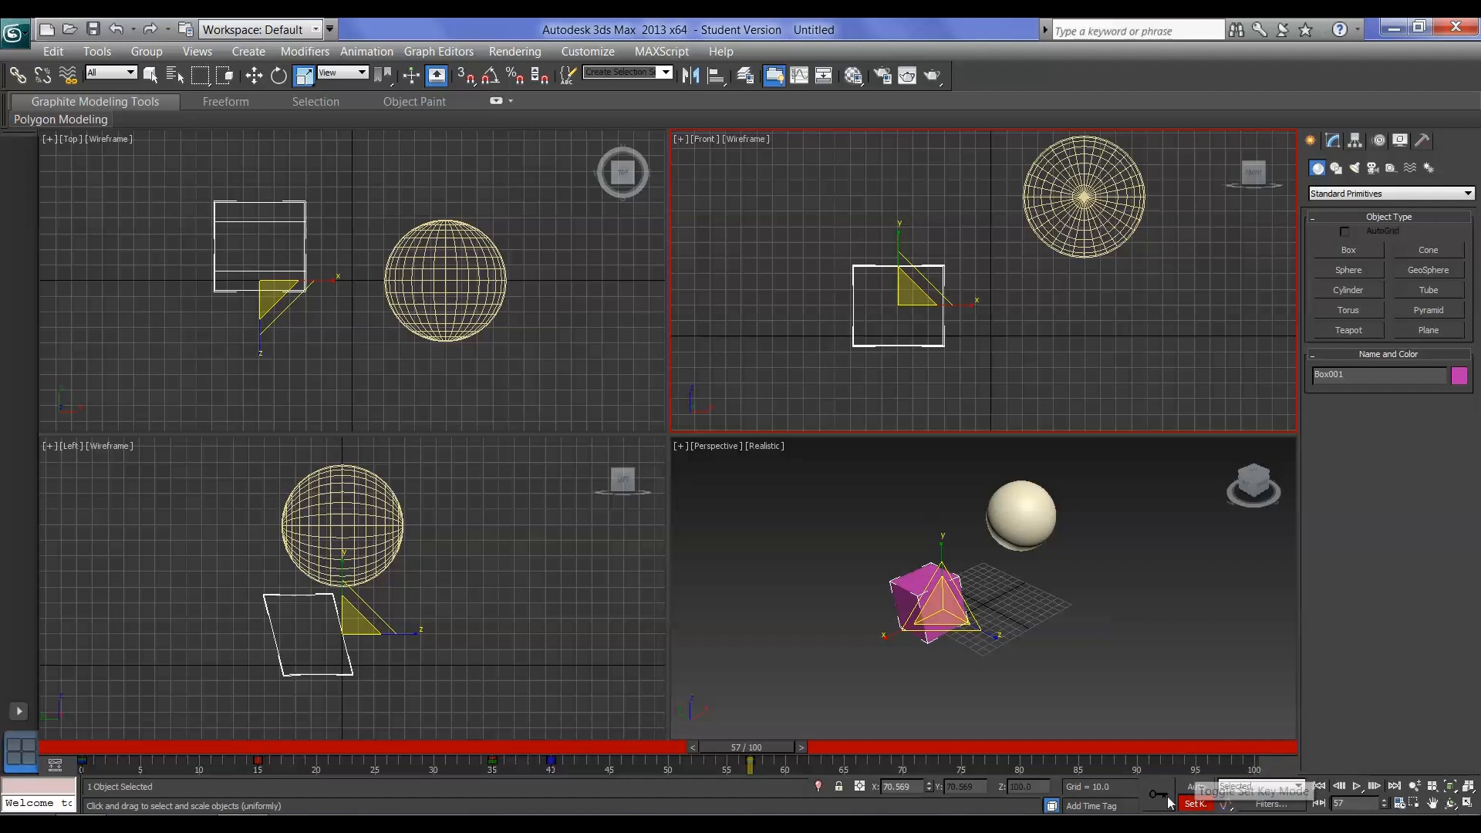
# Move to frame 100 and try the PAL, Film, Custom and NTSC frame rates in Time Configuration, settling on PAL
pyautogui.moveTo(781, 754); pyautogui.dragTo(1272, 756)
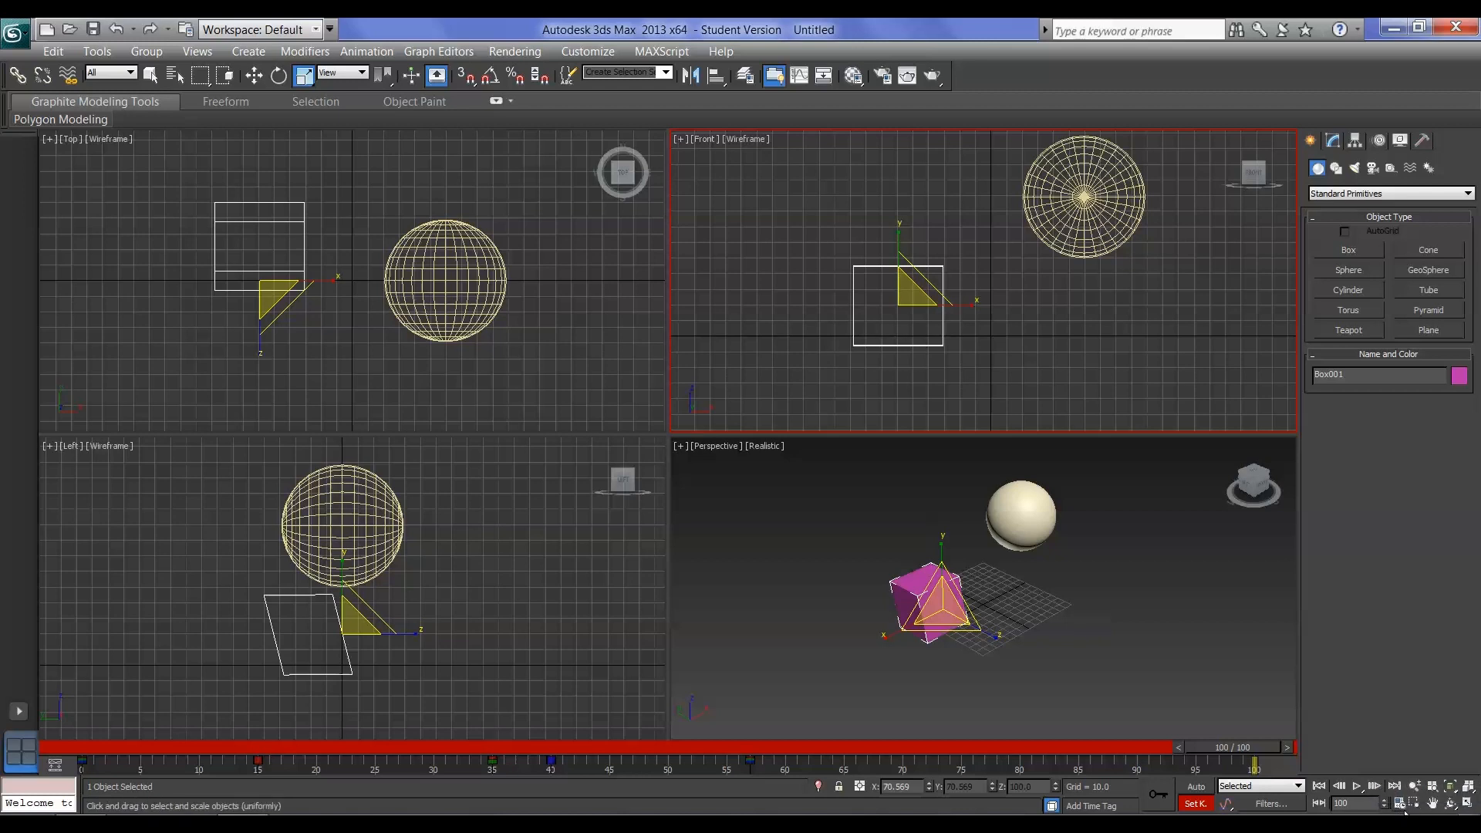
pyautogui.click(1400, 805)
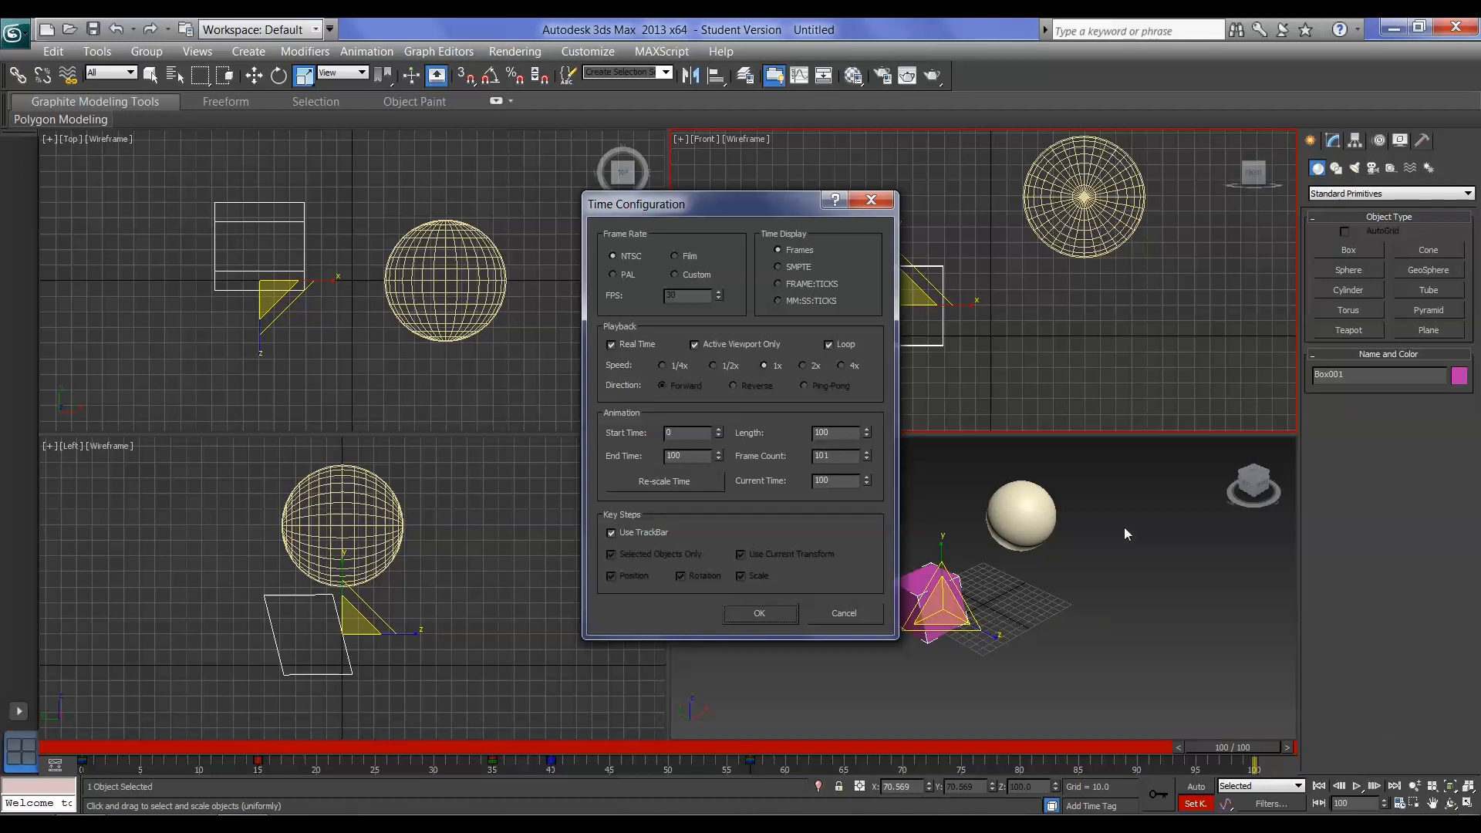
pyautogui.click(613, 274)
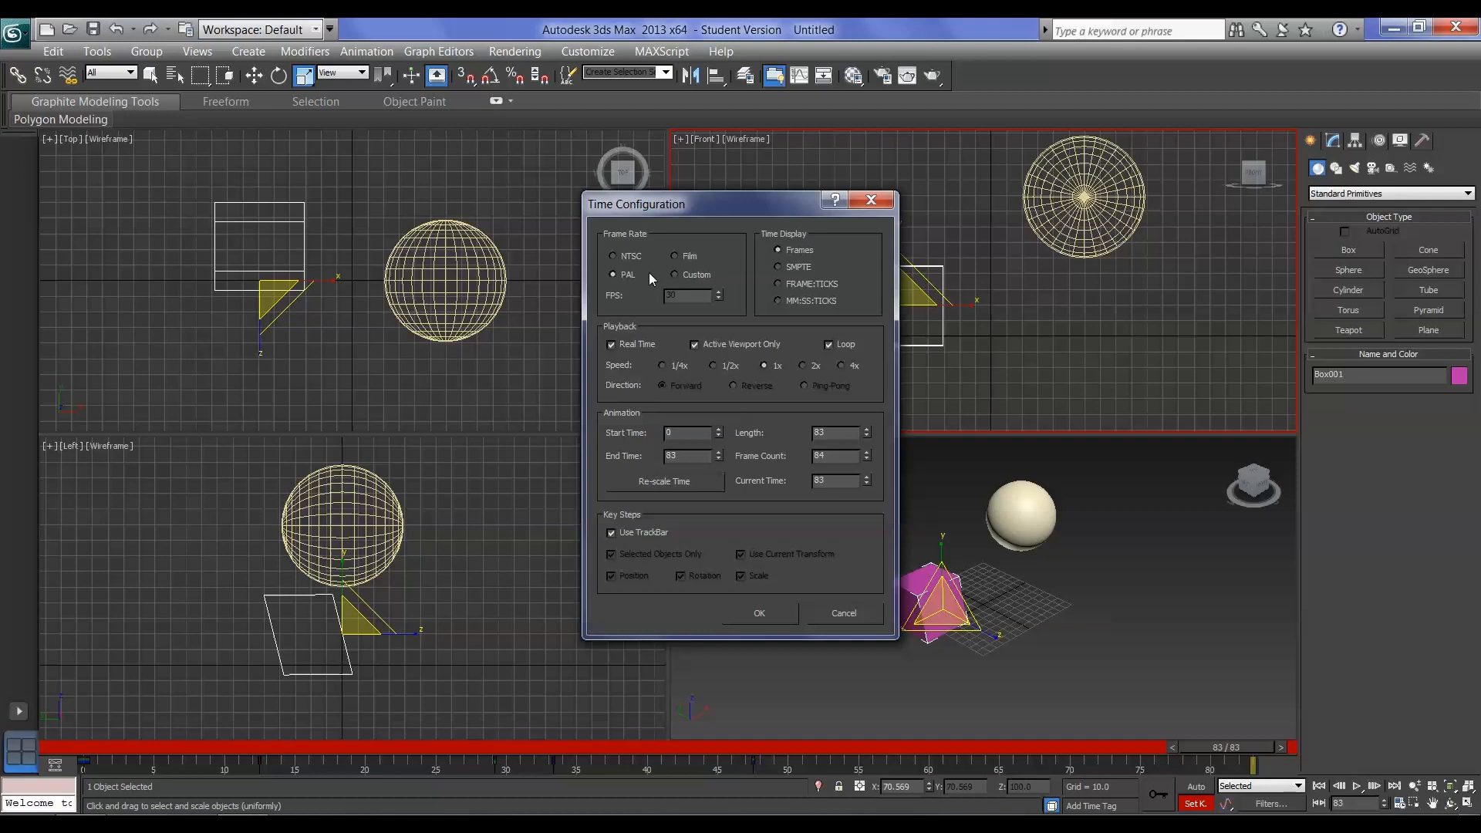
pyautogui.click(675, 256)
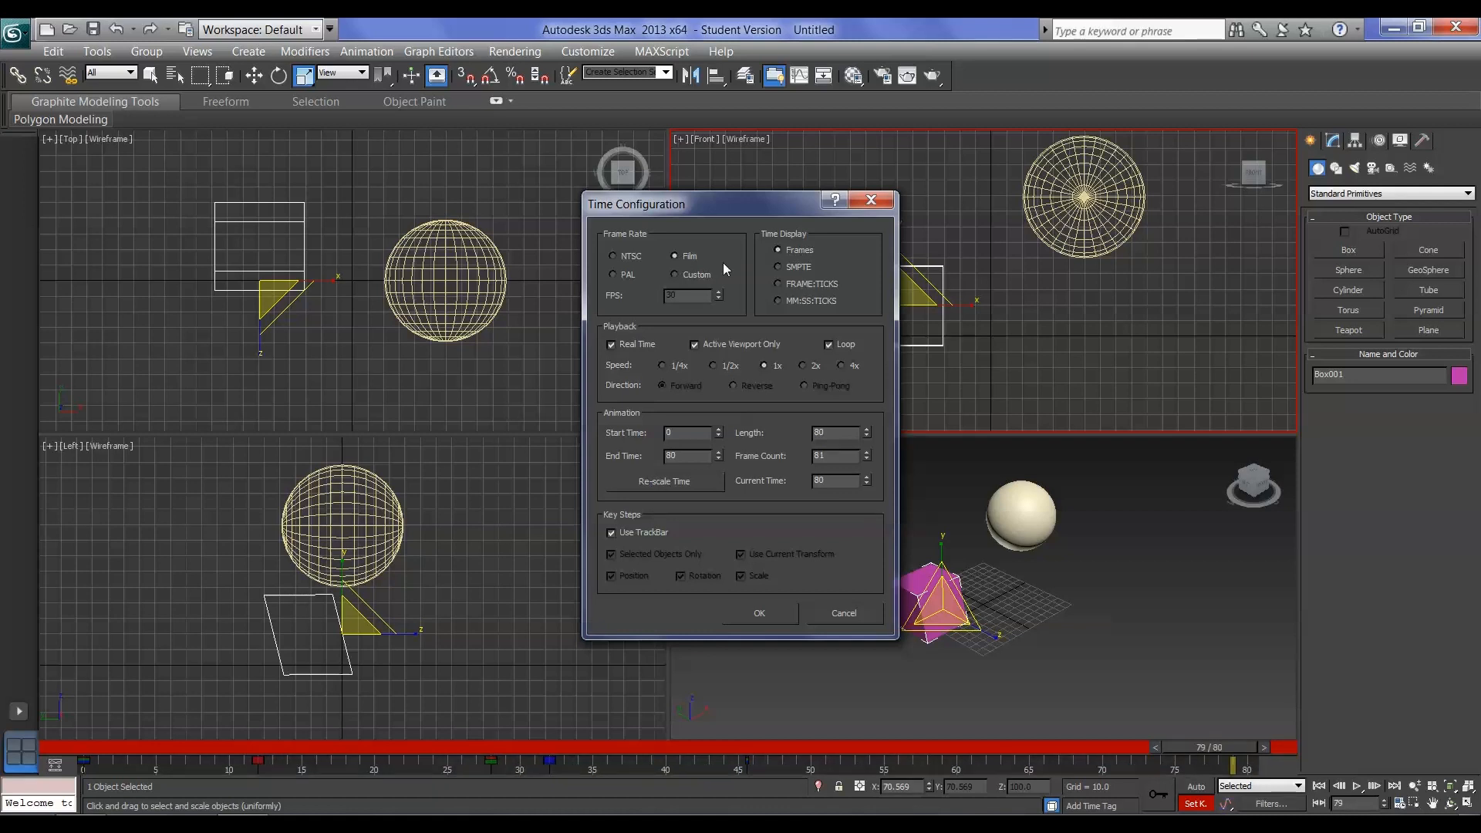
pyautogui.click(675, 274)
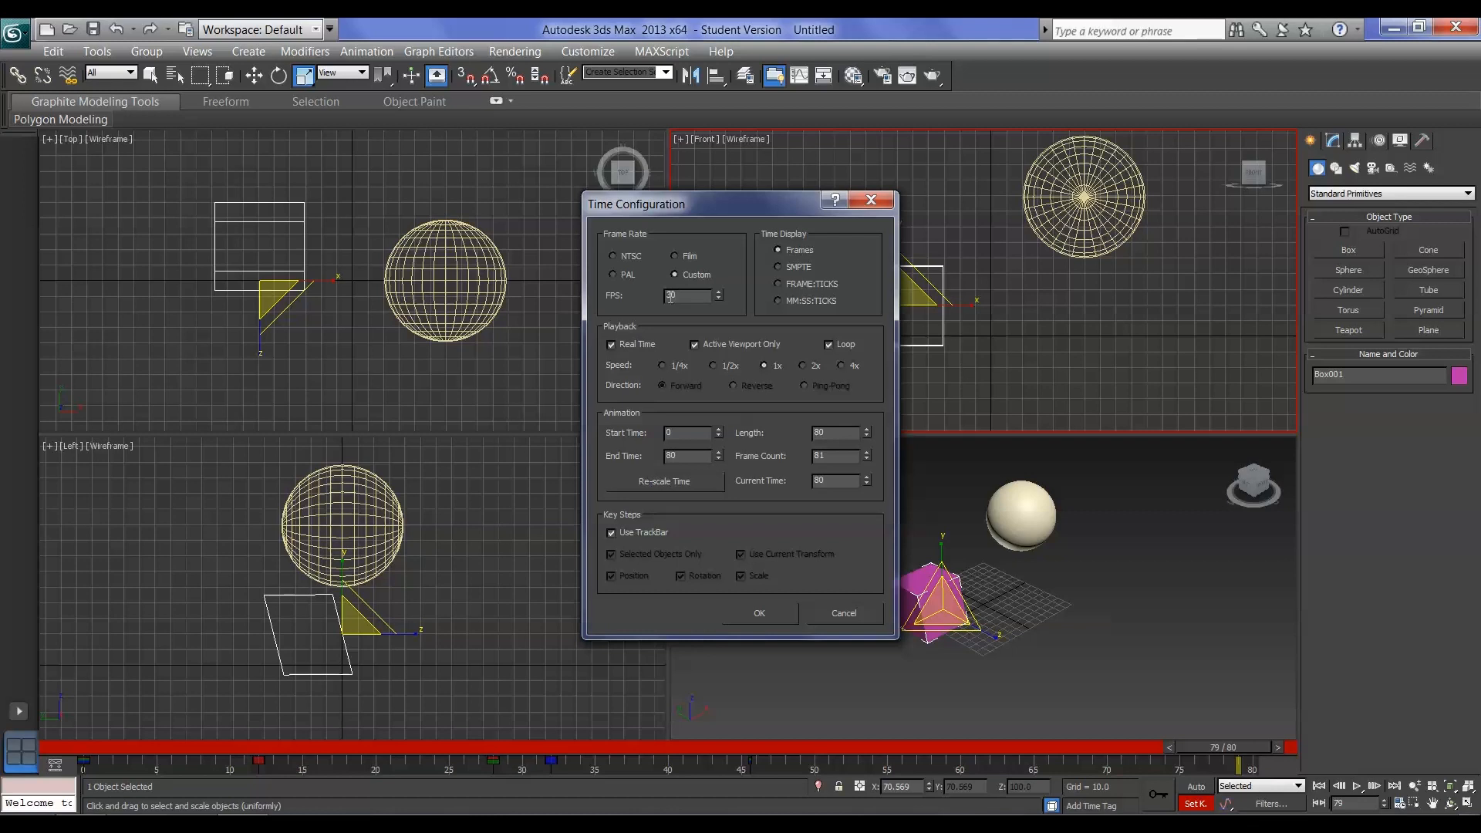
pyautogui.click(614, 276)
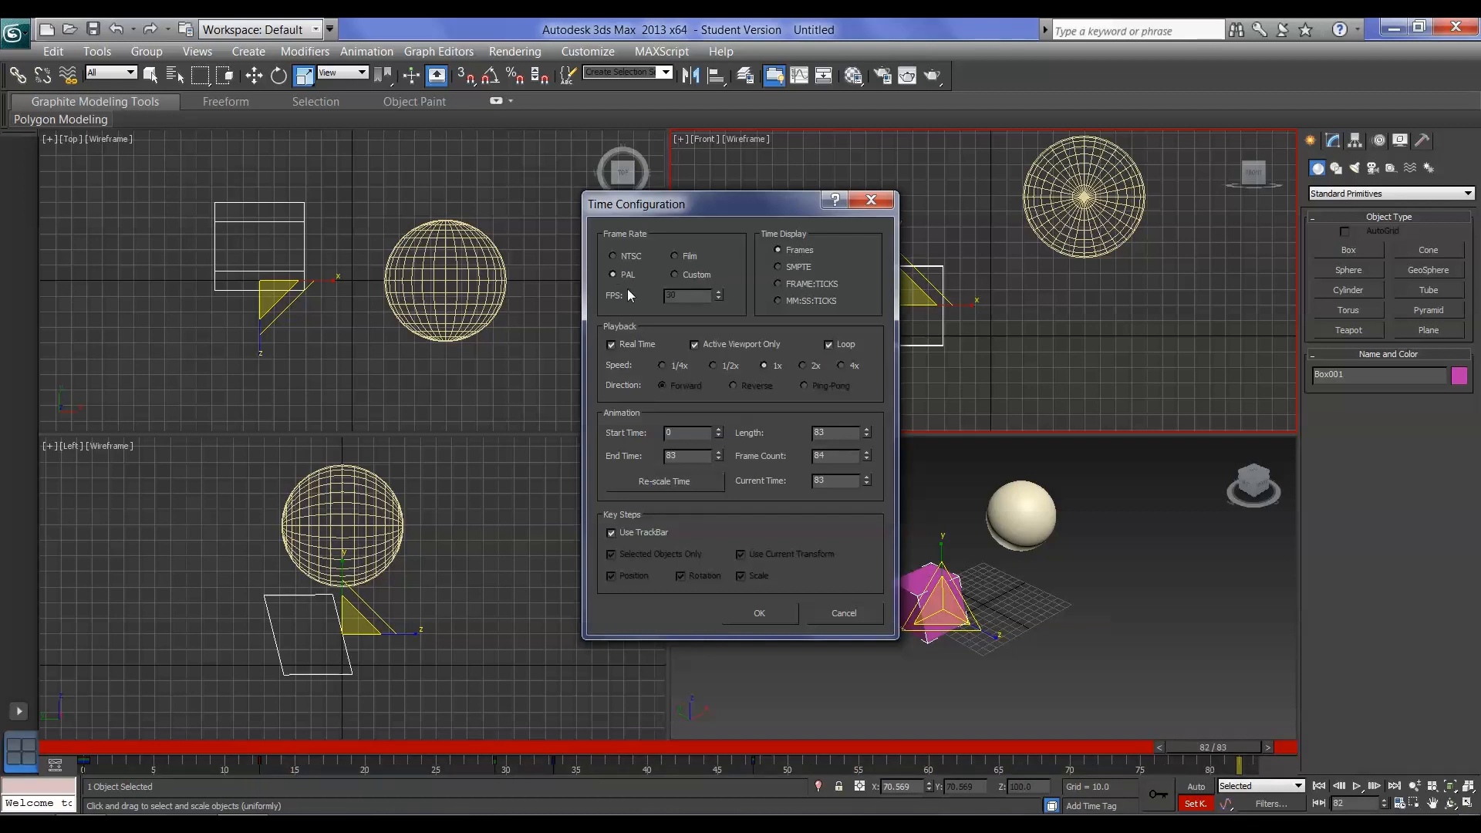
pyautogui.click(613, 256)
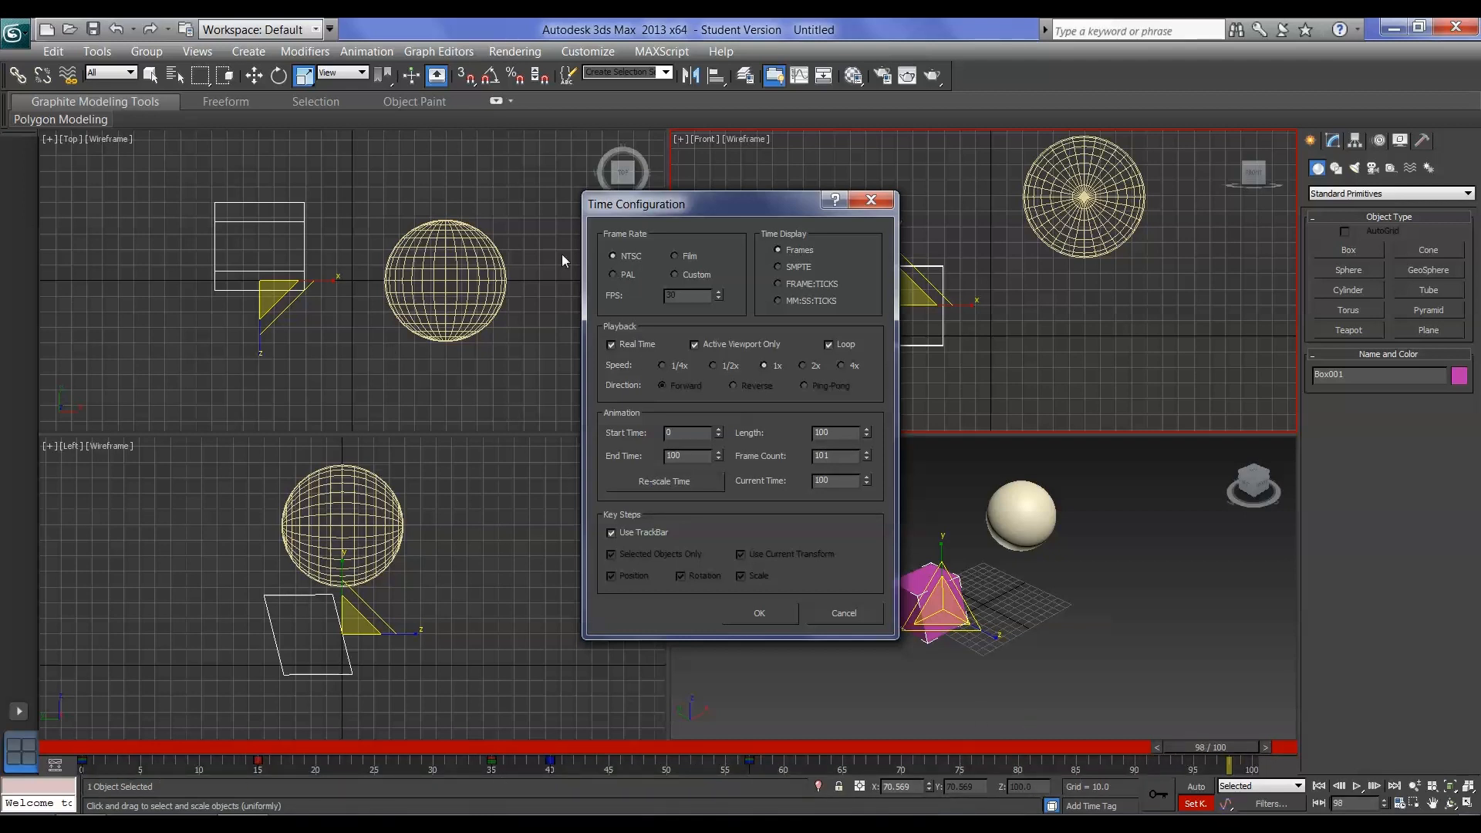
pyautogui.click(613, 274)
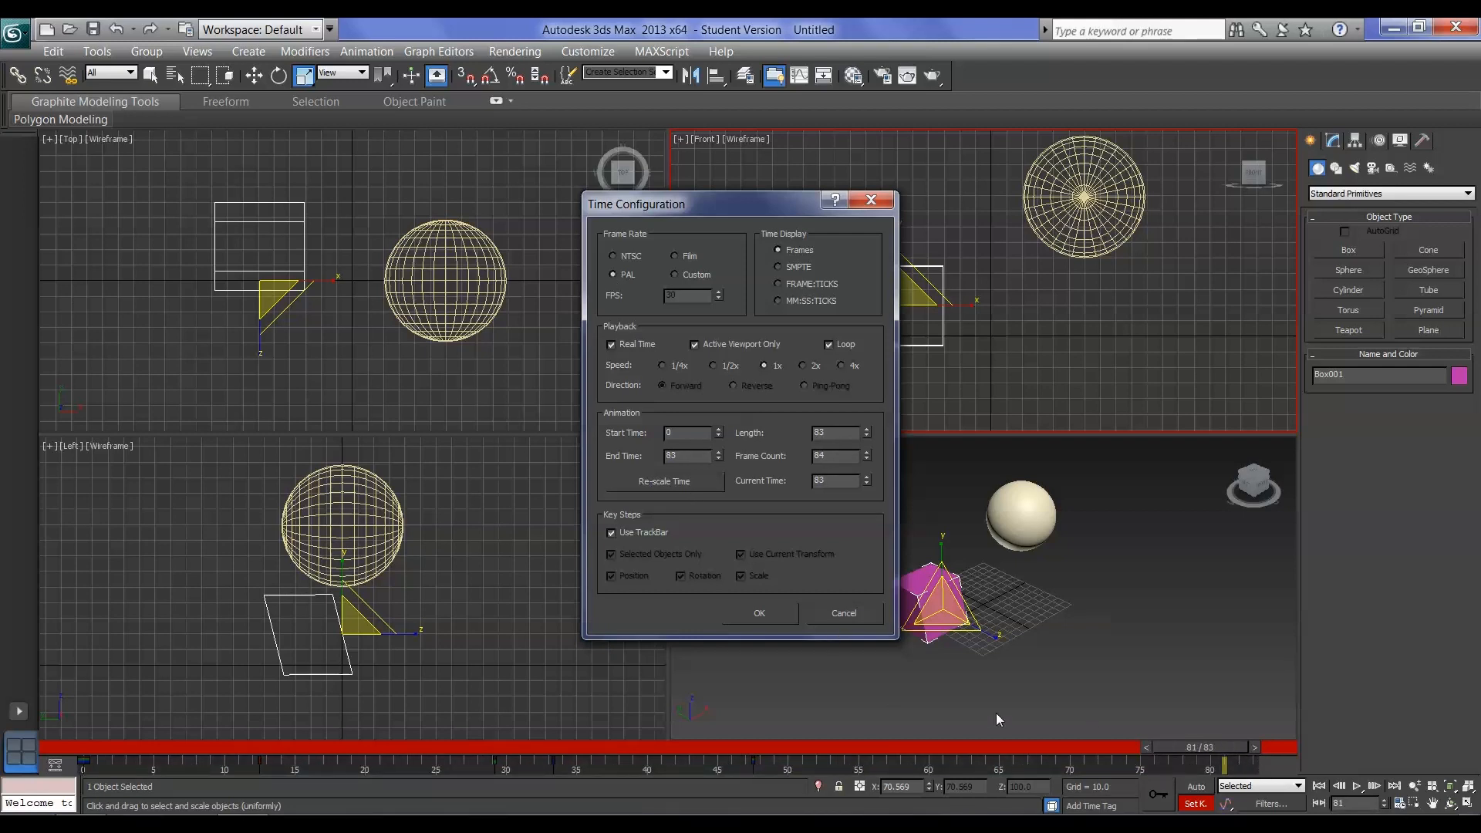
pyautogui.click(613, 256)
pyautogui.click(613, 274)
# Try the SMPTE, FRAME:TICKS and MM:SS:TICKS time displays and restore the display to Frames
pyautogui.click(783, 266)
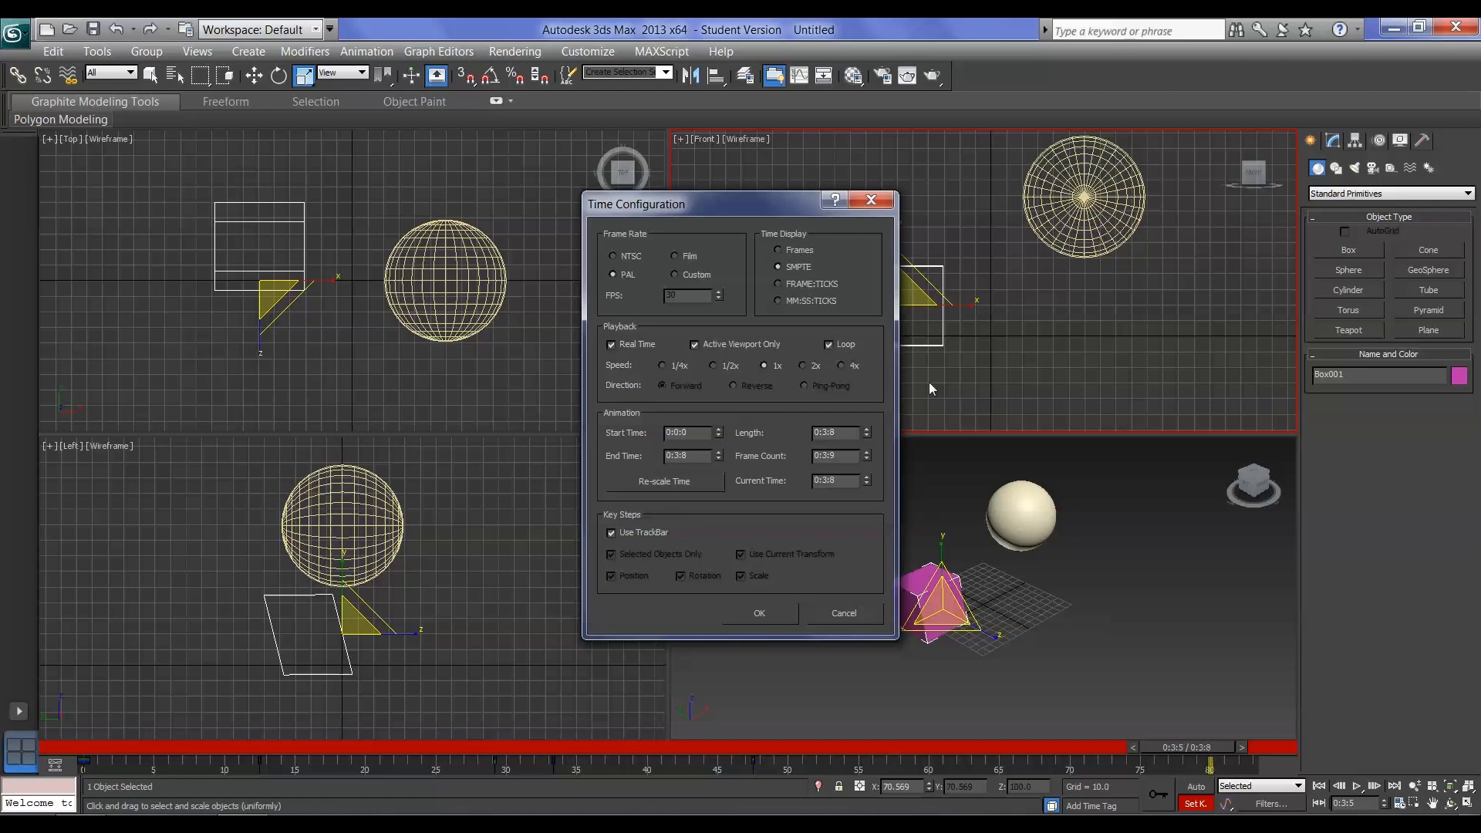
pyautogui.click(778, 284)
pyautogui.click(807, 300)
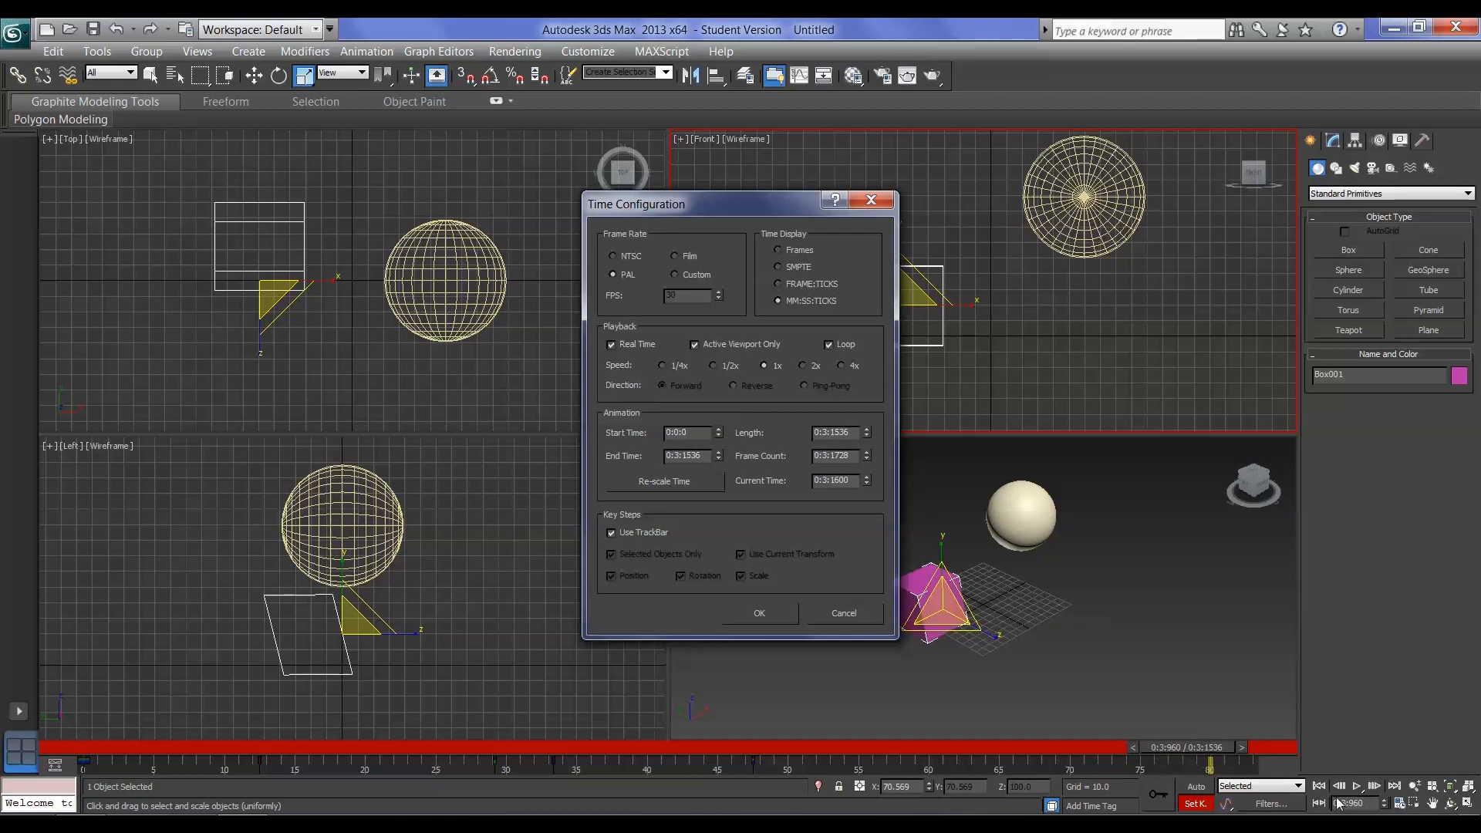
pyautogui.click(778, 250)
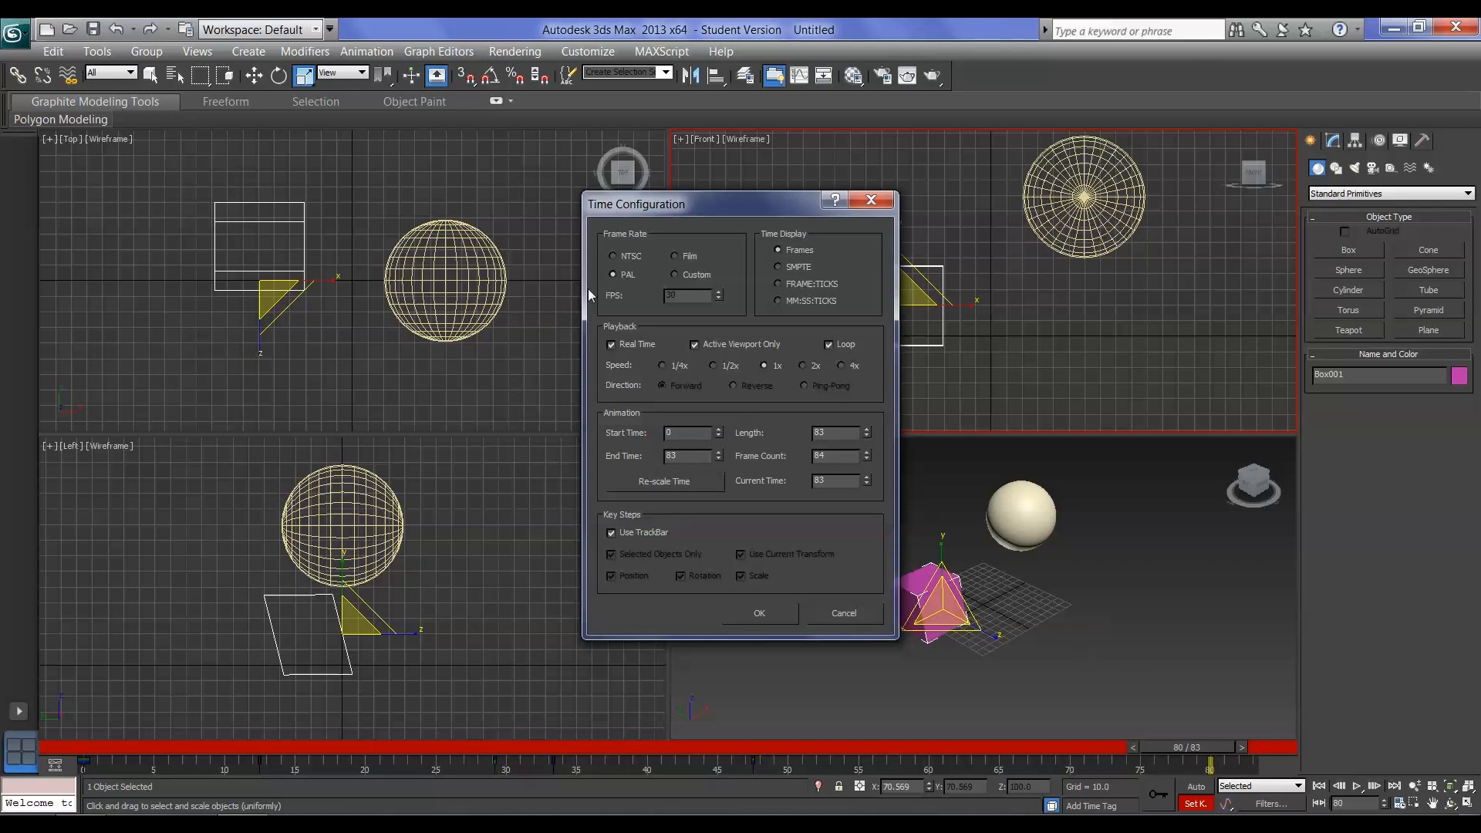
# Set the animation's end time to 150, apply the time configuration and scrub the timeline to frame 58
pyautogui.doubleClick(702, 458)
pyautogui.write('150')
pyautogui.click(762, 613)
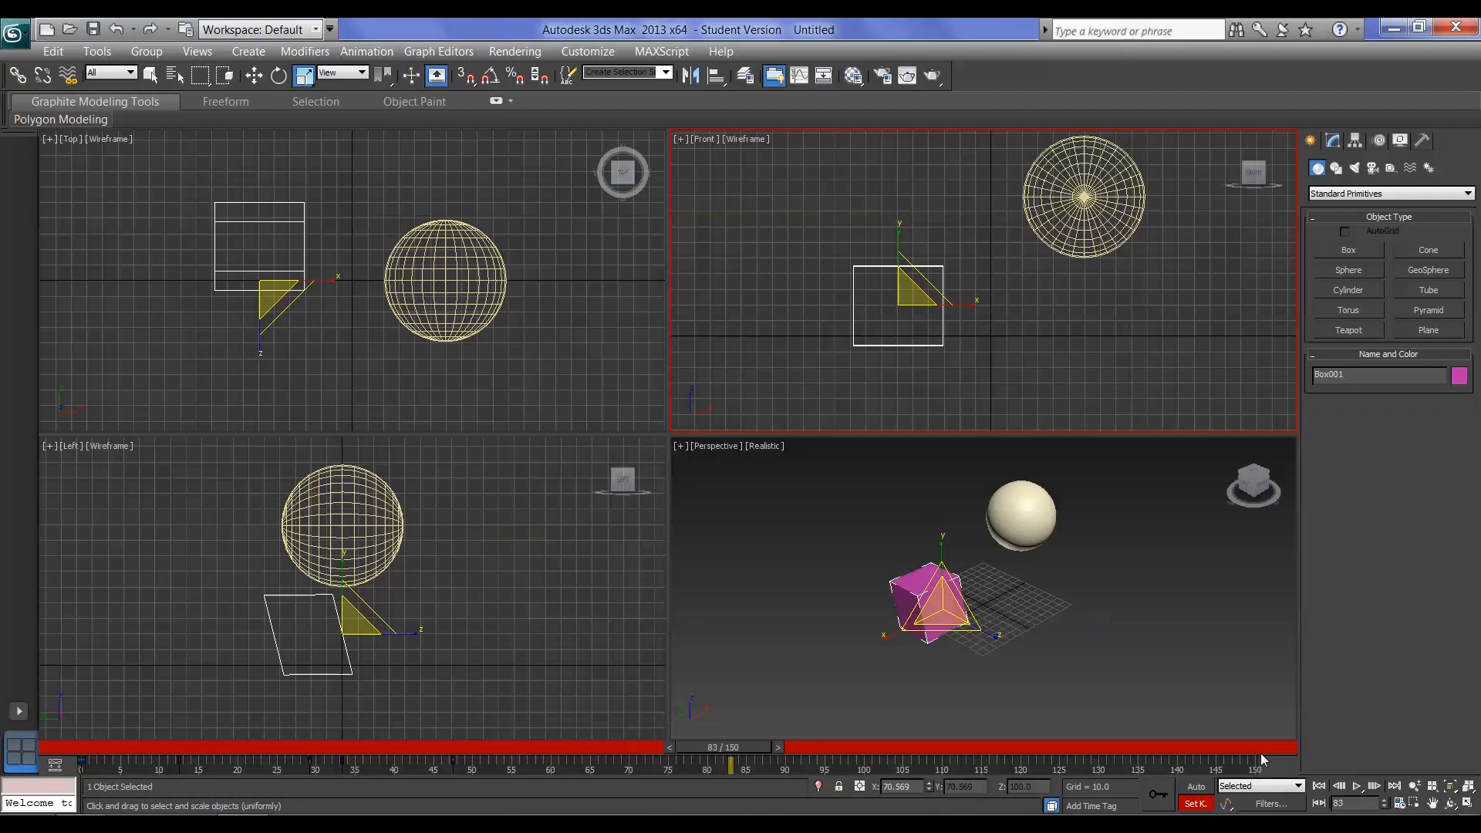
pyautogui.moveTo(745, 748); pyautogui.dragTo(536, 771)
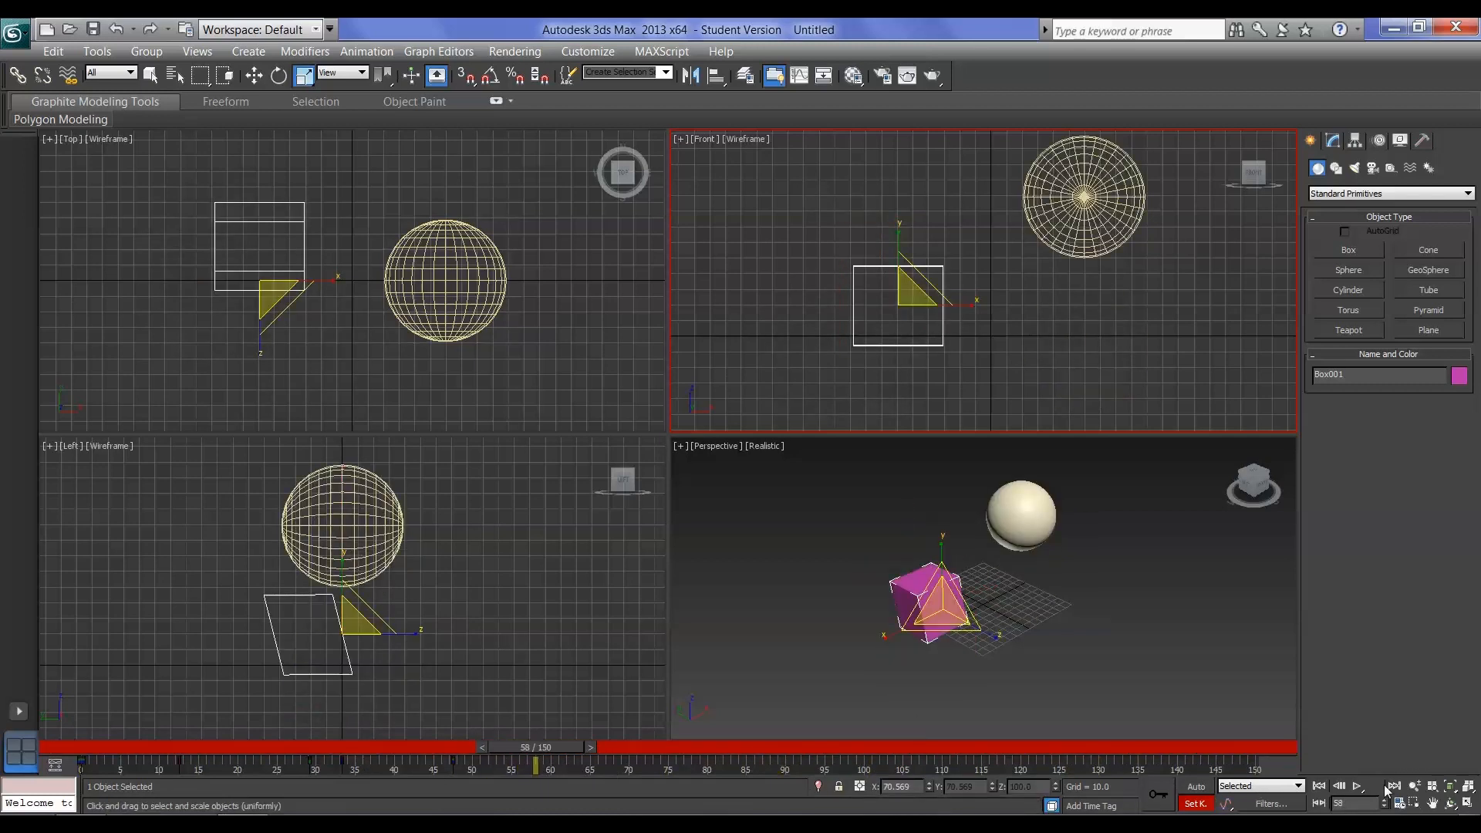
# Set the animation's end time to 1000 and scrub the extended timeline to frame 542
pyautogui.click(1405, 807)
pyautogui.doubleClick(676, 456)
pyautogui.write('1000')
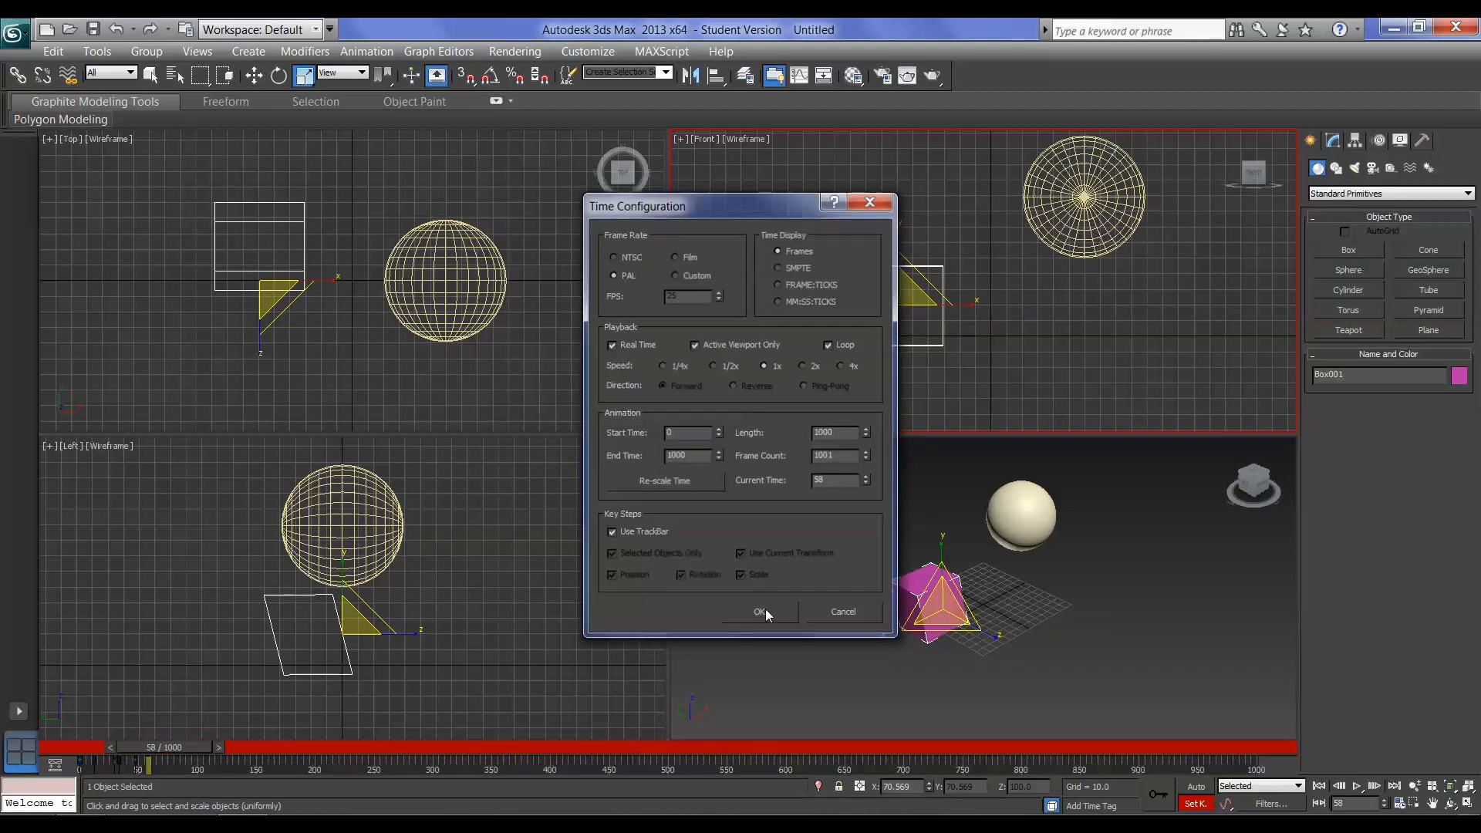
pyautogui.click(764, 610)
pyautogui.moveTo(178, 749); pyautogui.dragTo(740, 794)
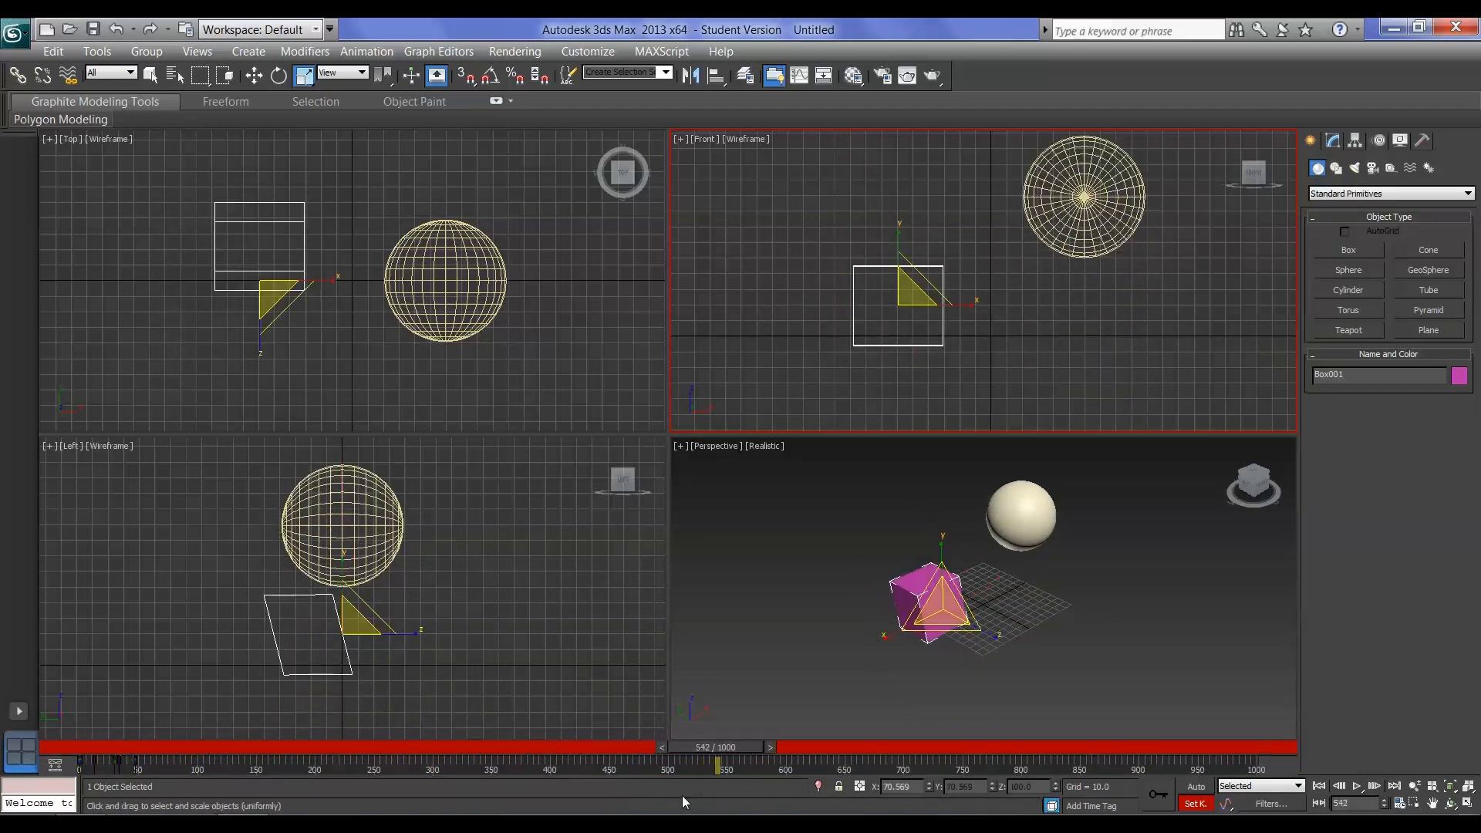
# Set the animation's start time to 300 and end time to 400, and scrub the timeline to frame 374
pyautogui.click(1414, 803)
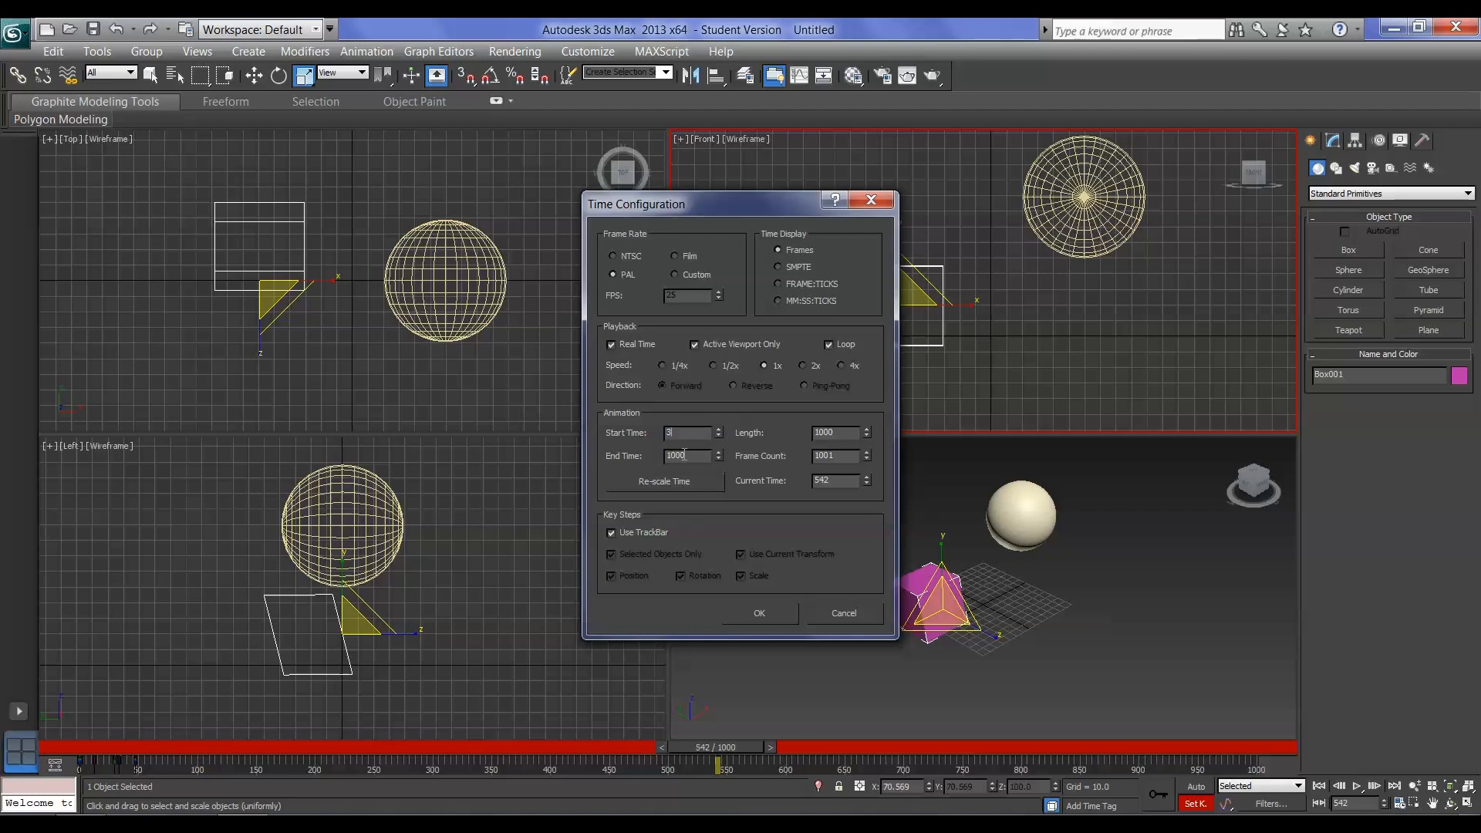
pyautogui.press('Tab')
pyautogui.write('400')
pyautogui.click(770, 615)
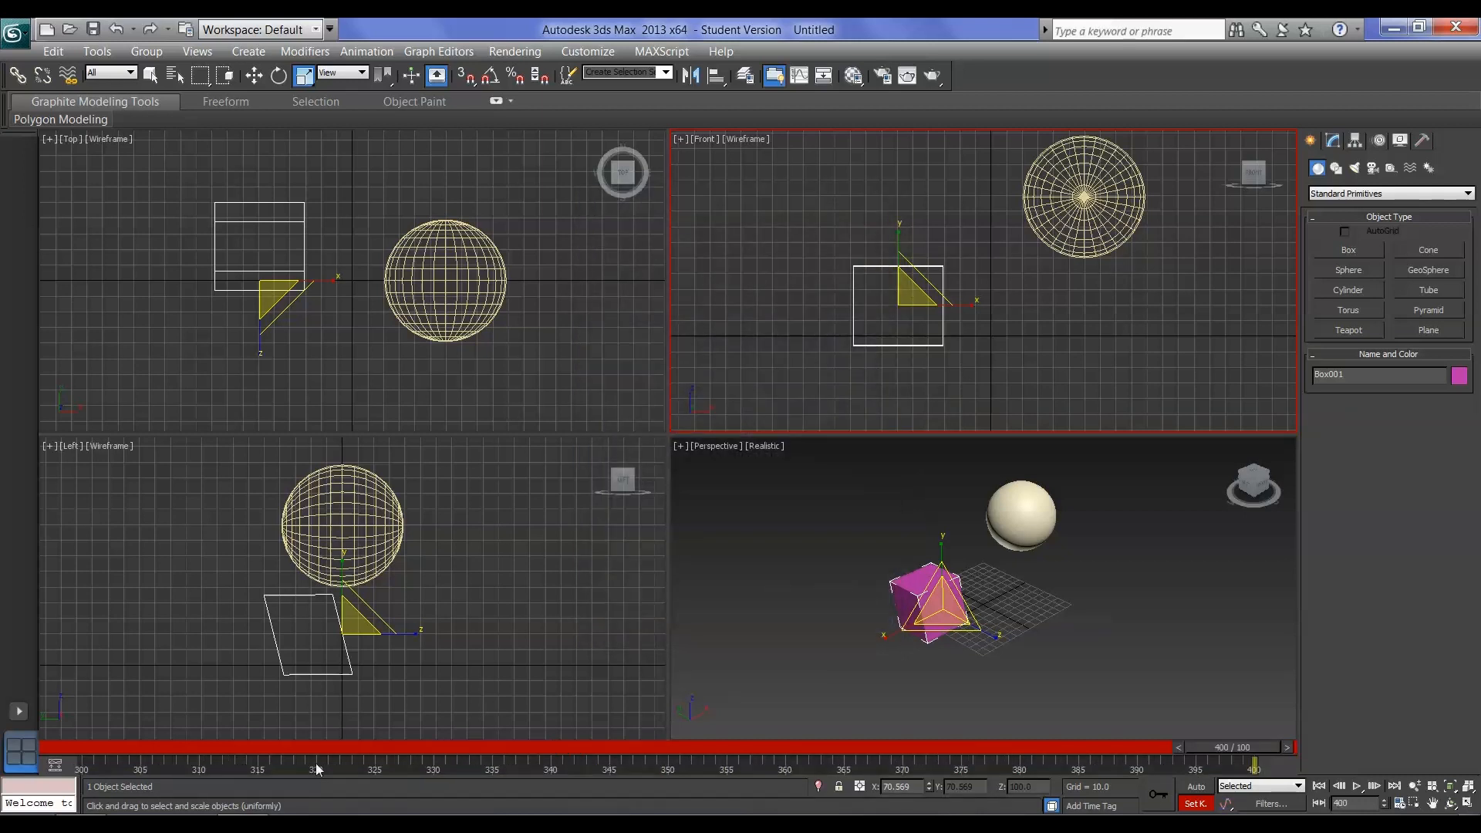
pyautogui.moveTo(1214, 748); pyautogui.dragTo(946, 745)
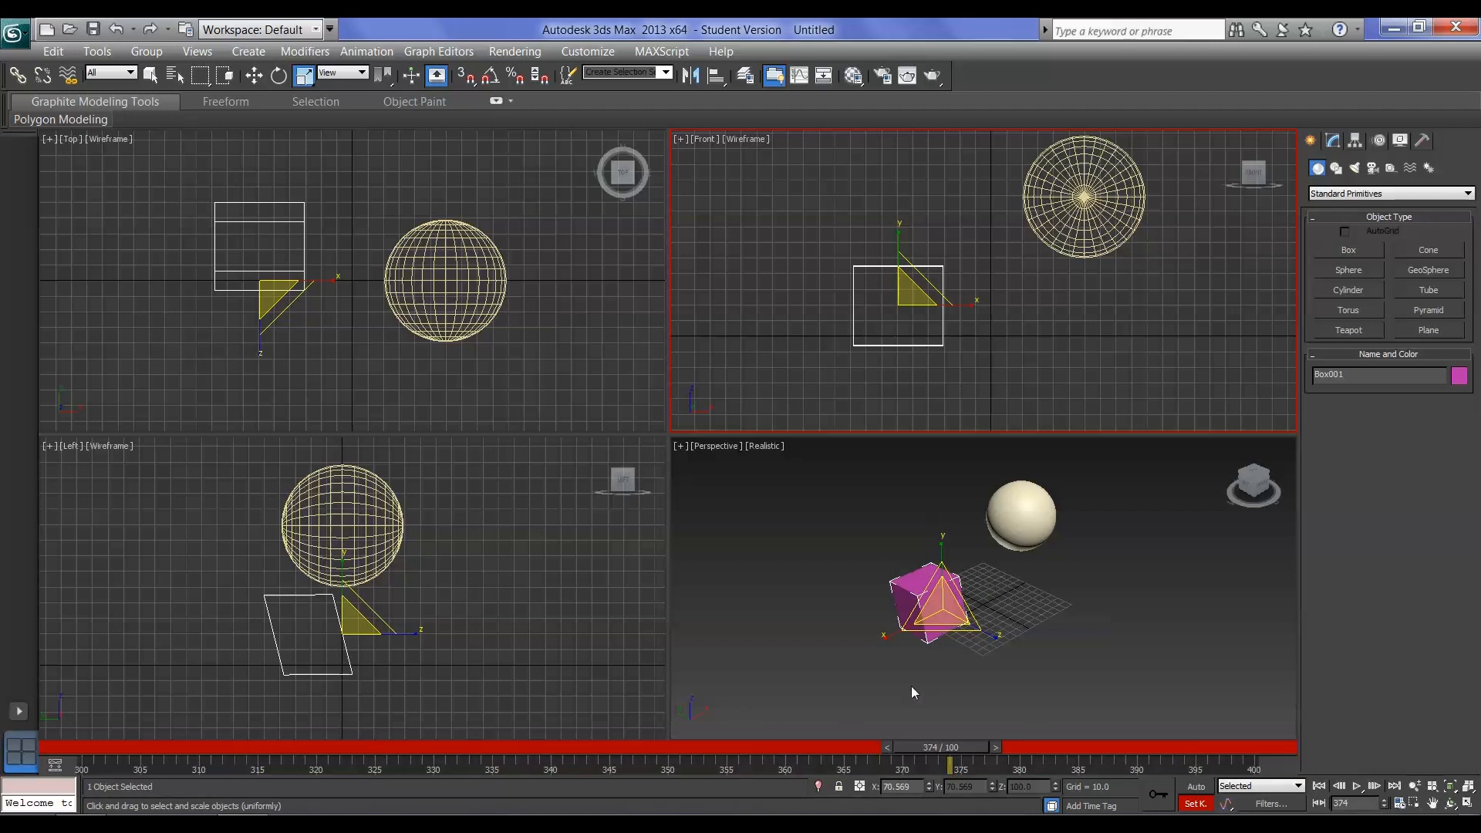
# Set the animation's start time to -100, apply the time configuration and scrub the timeline to frame -100
pyautogui.moveTo(956, 747); pyautogui.dragTo(130, 763)
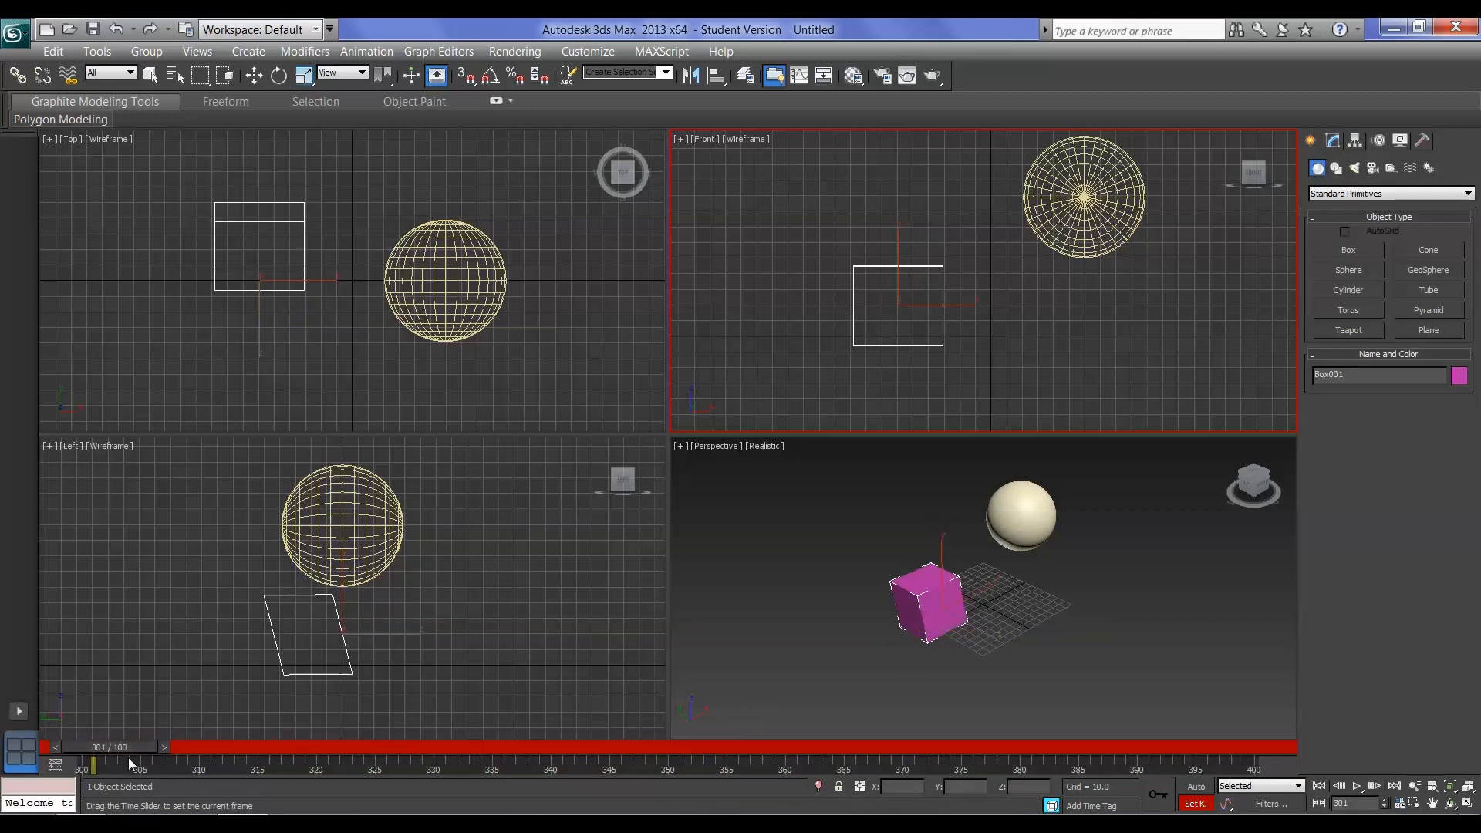
pyautogui.click(1402, 808)
pyautogui.moveTo(693, 432); pyautogui.dragTo(625, 433)
pyautogui.write('-10')
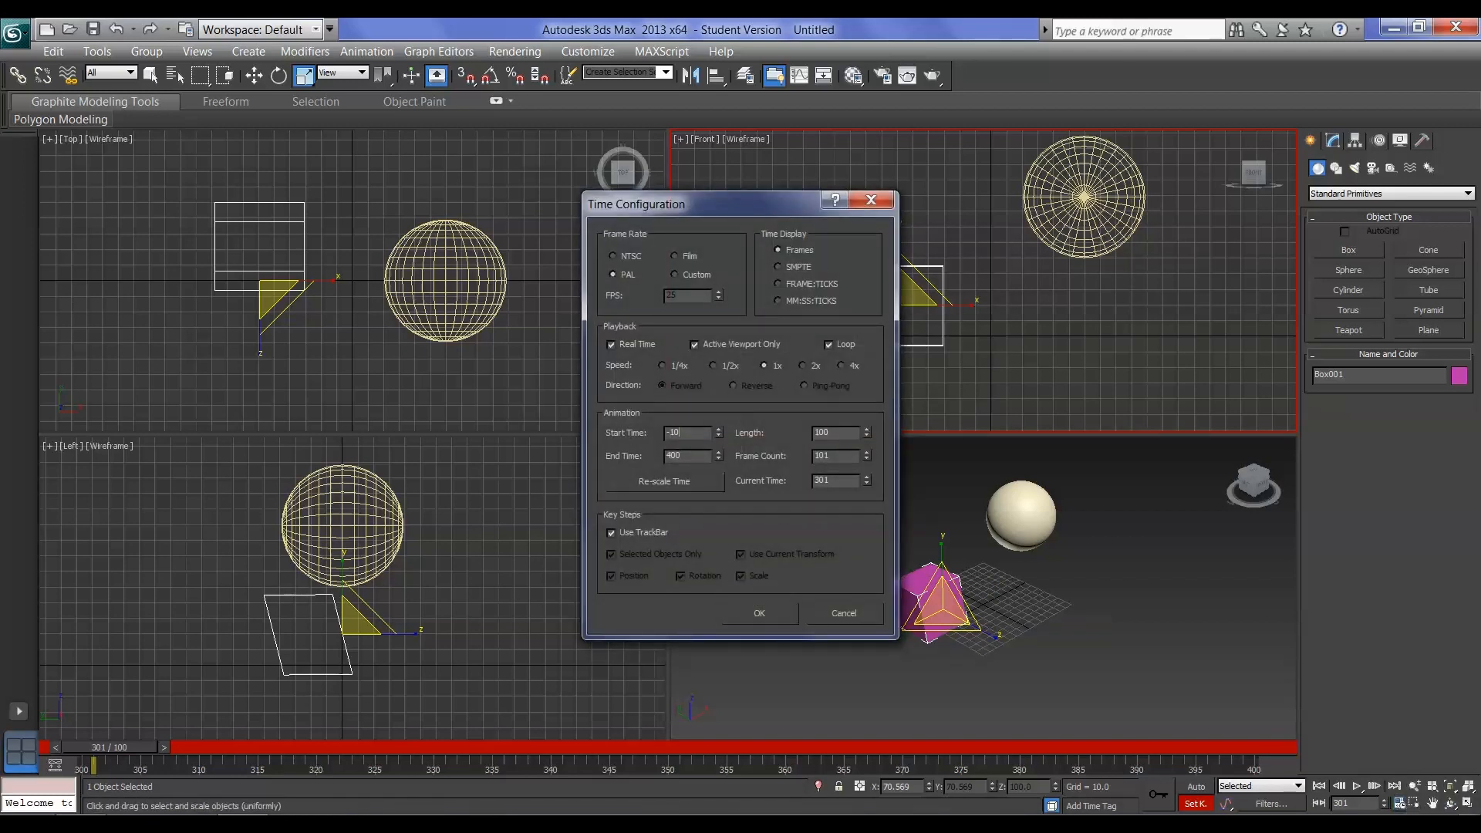
pyautogui.write('0')
pyautogui.click(775, 610)
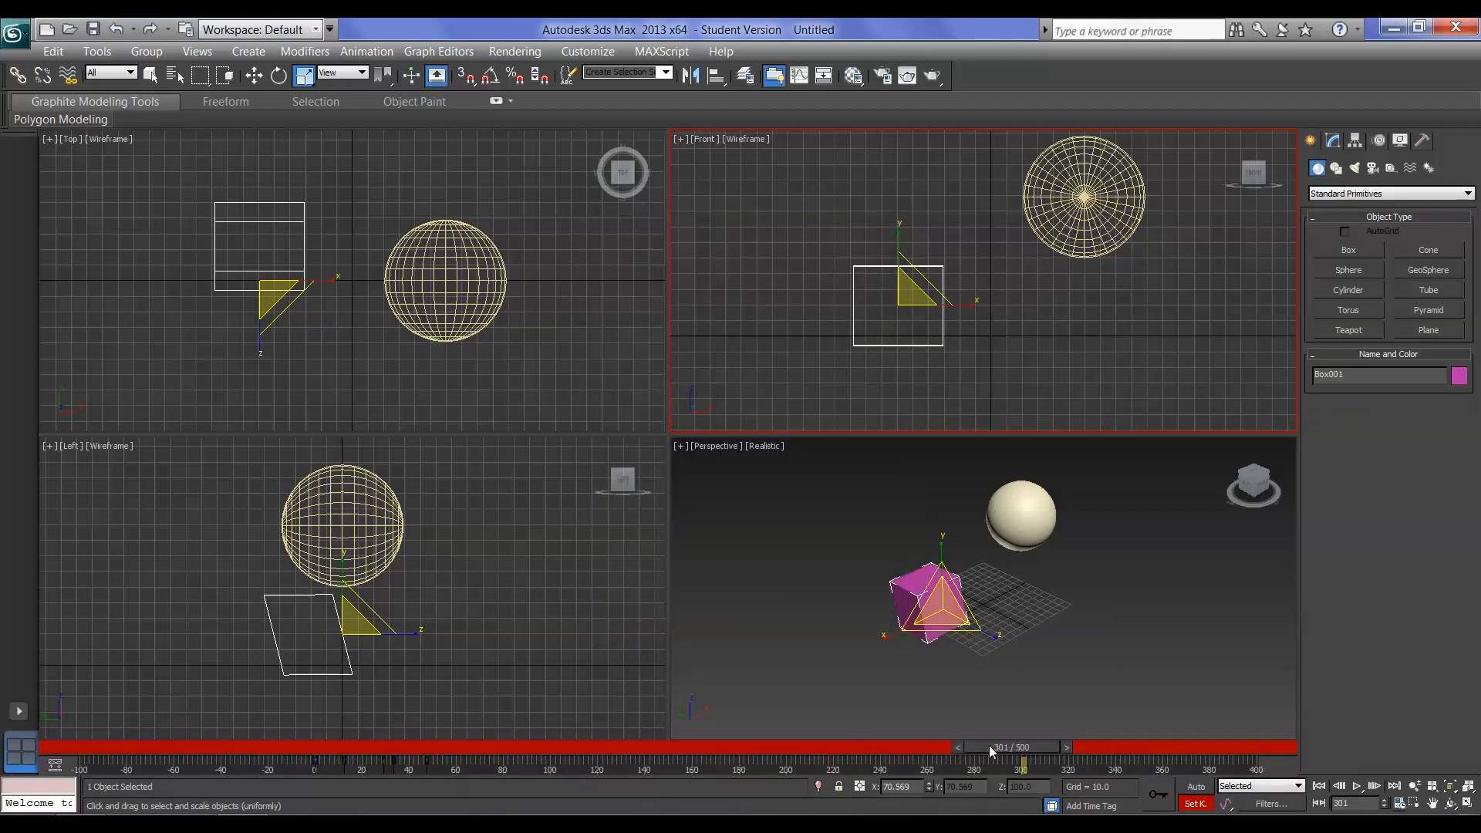
pyautogui.moveTo(989, 745); pyautogui.dragTo(89, 748)
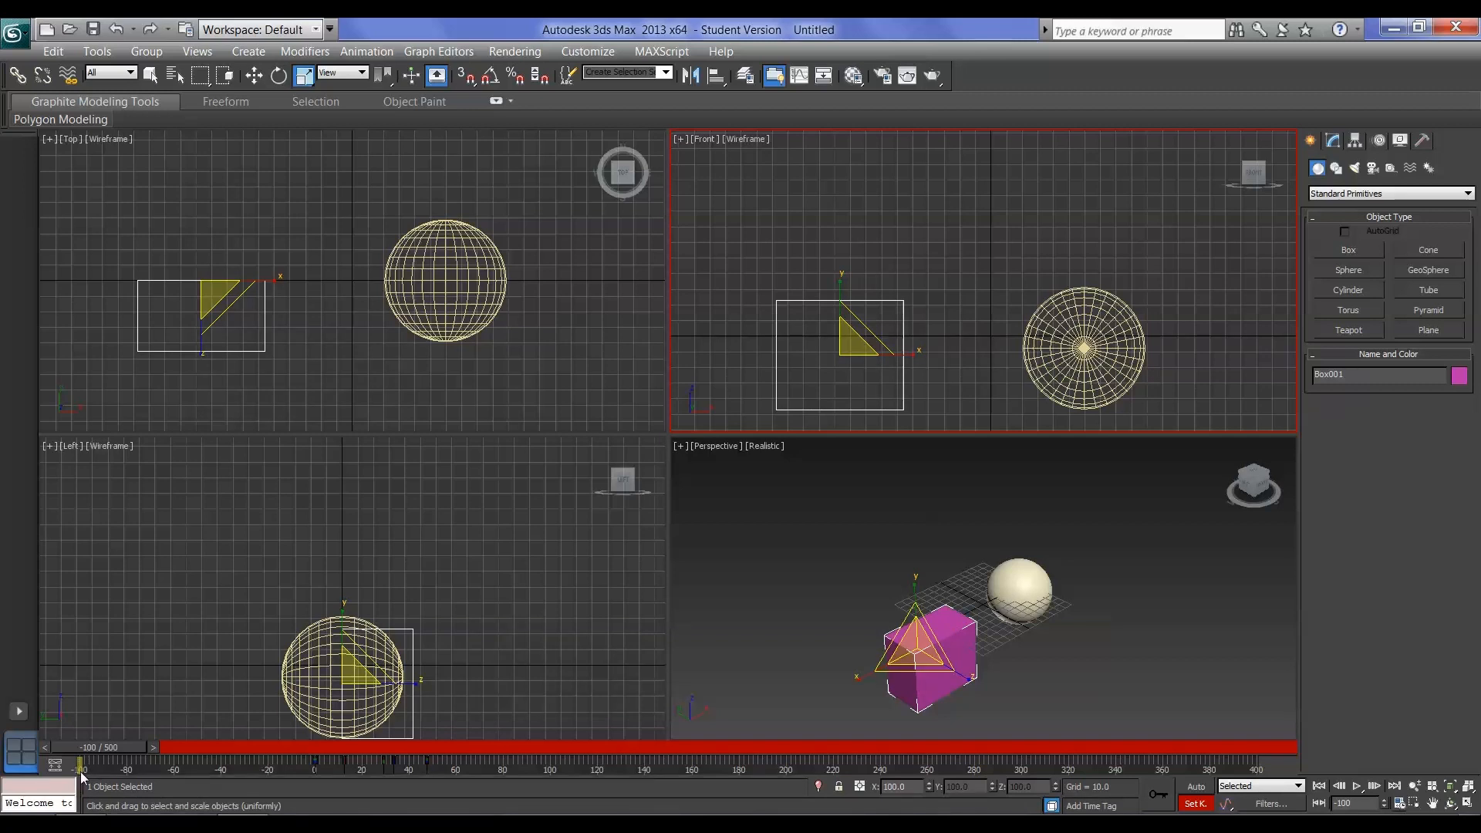
pyautogui.moveTo(95, 748); pyautogui.dragTo(27, 767)
# Set the animation's start time to 0 and end time to 100, and apply the time configuration
pyautogui.click(1398, 803)
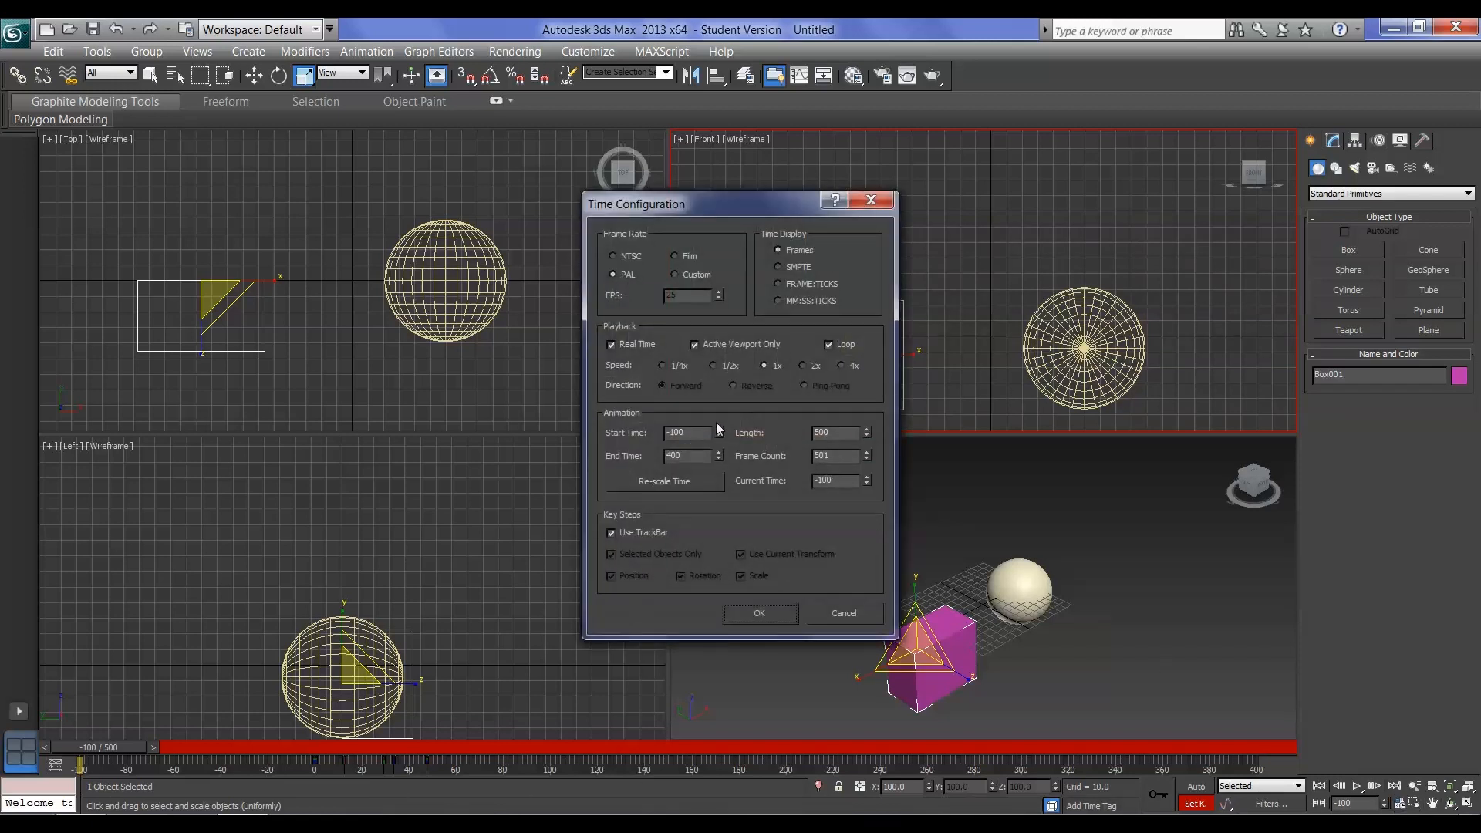
pyautogui.doubleClick(683, 432)
pyautogui.write('0')
pyautogui.press('Tab')
pyautogui.write('10')
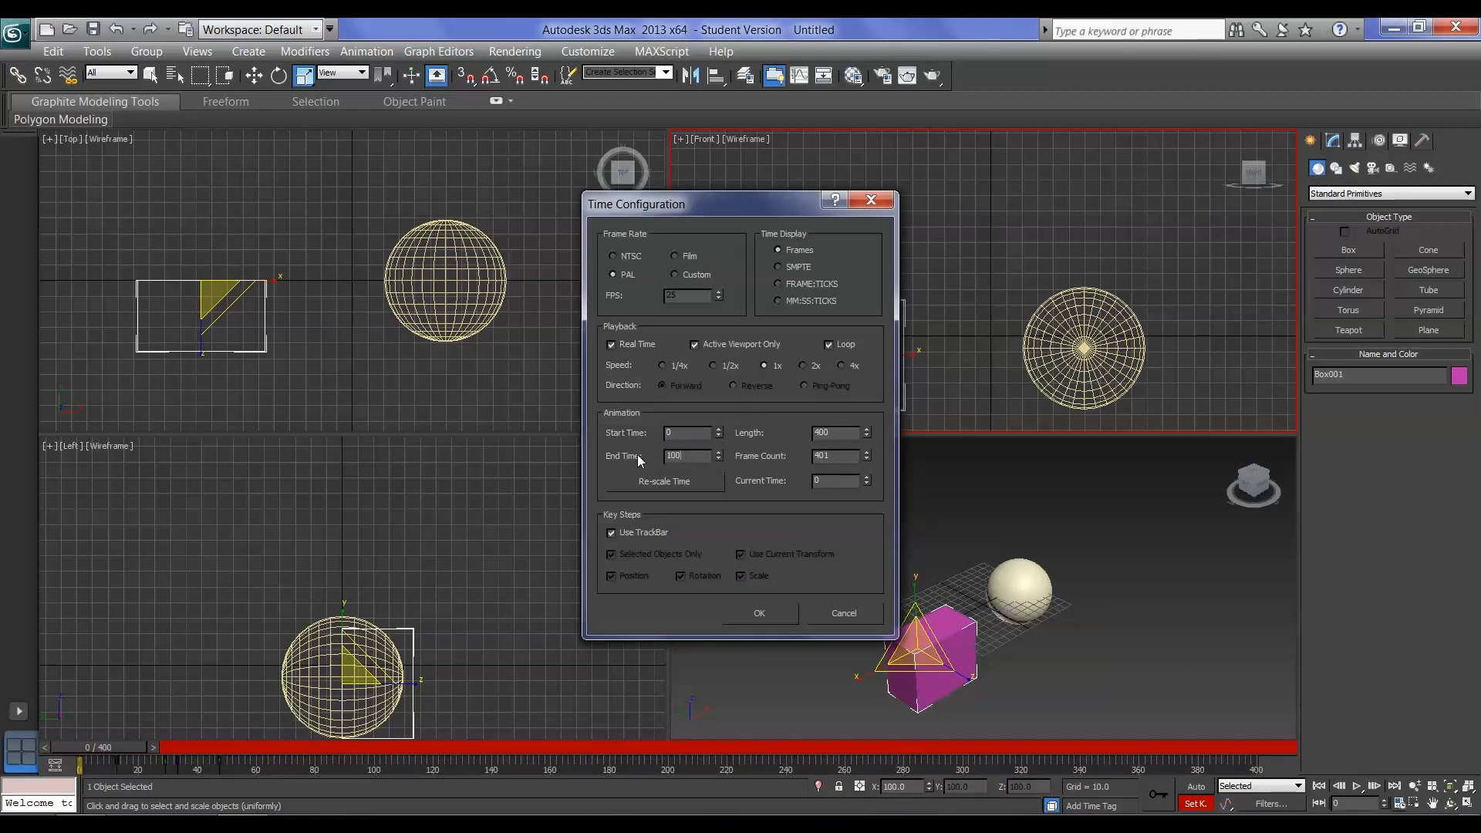
pyautogui.write('0')
pyautogui.click(750, 616)
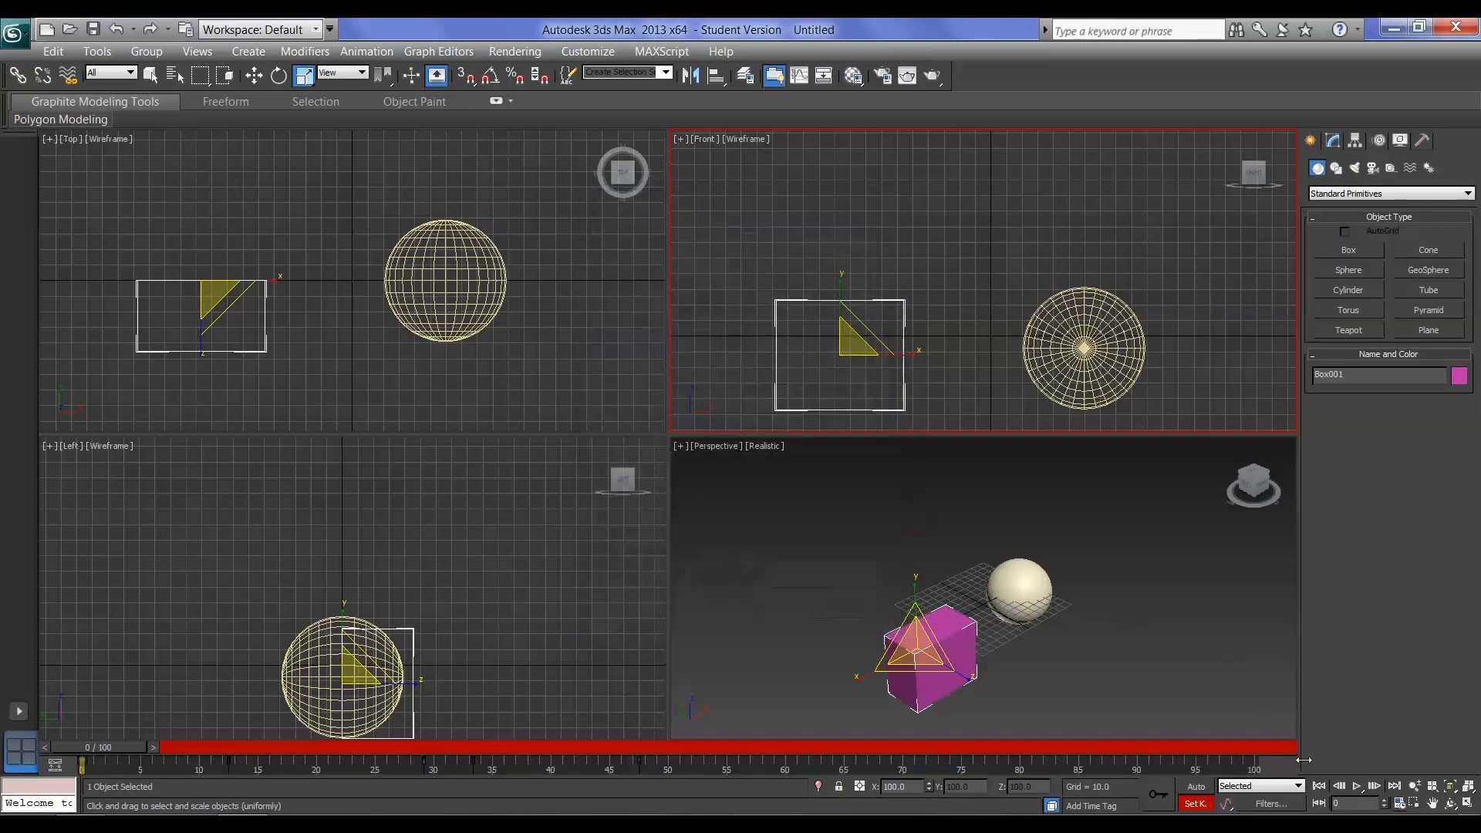
# Review the animation's length and frame count in the time configuration, then accept the settings
pyautogui.click(1398, 803)
pyautogui.moveTo(833, 433); pyautogui.dragTo(812, 458)
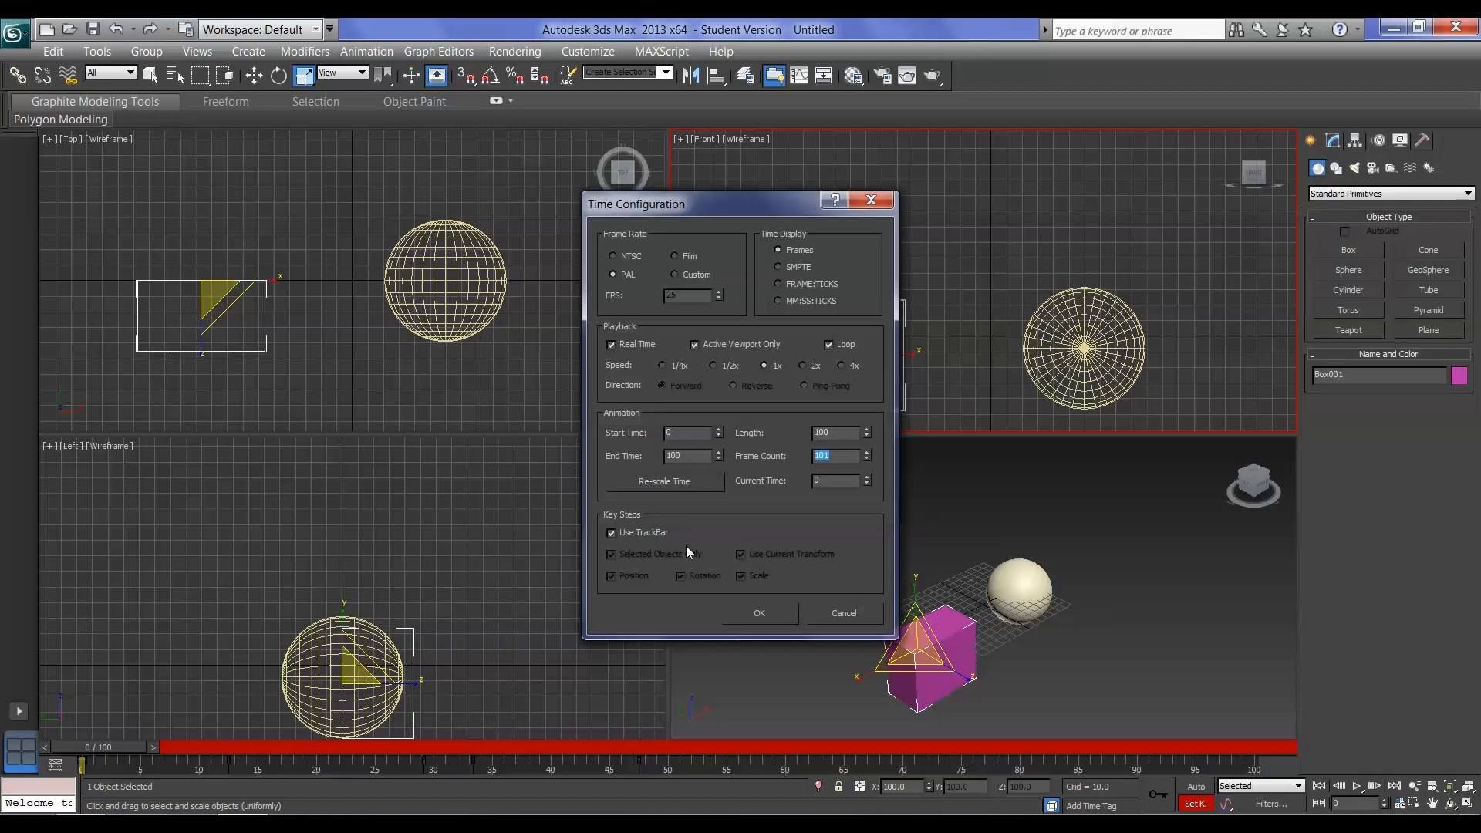
pyautogui.click(784, 616)
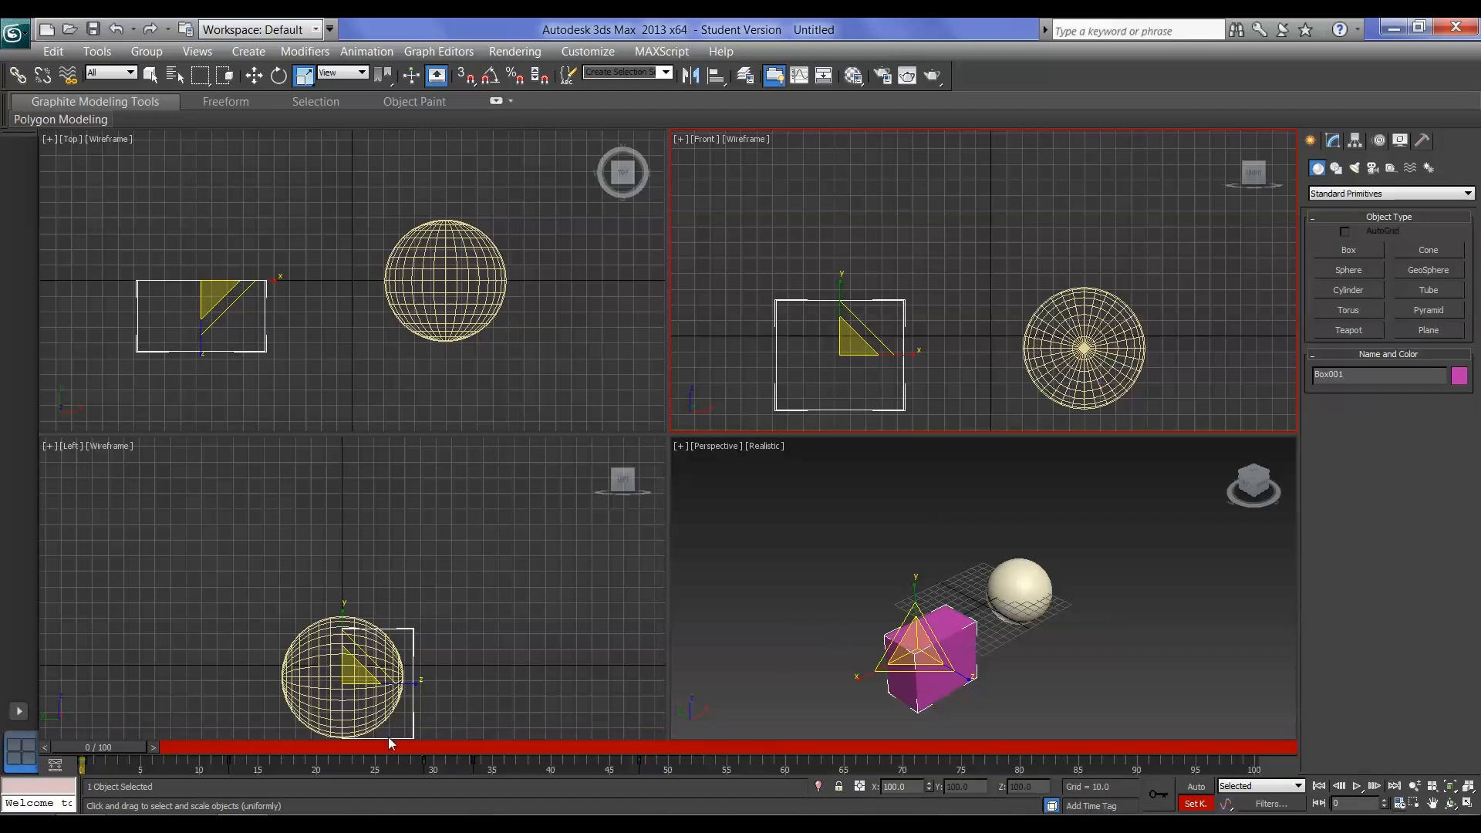
# Move the timeline to frame 30 and add a time tag named "box up" there
pyautogui.moveTo(84, 751); pyautogui.dragTo(160, 763)
pyautogui.moveTo(422, 775); pyautogui.dragTo(461, 766)
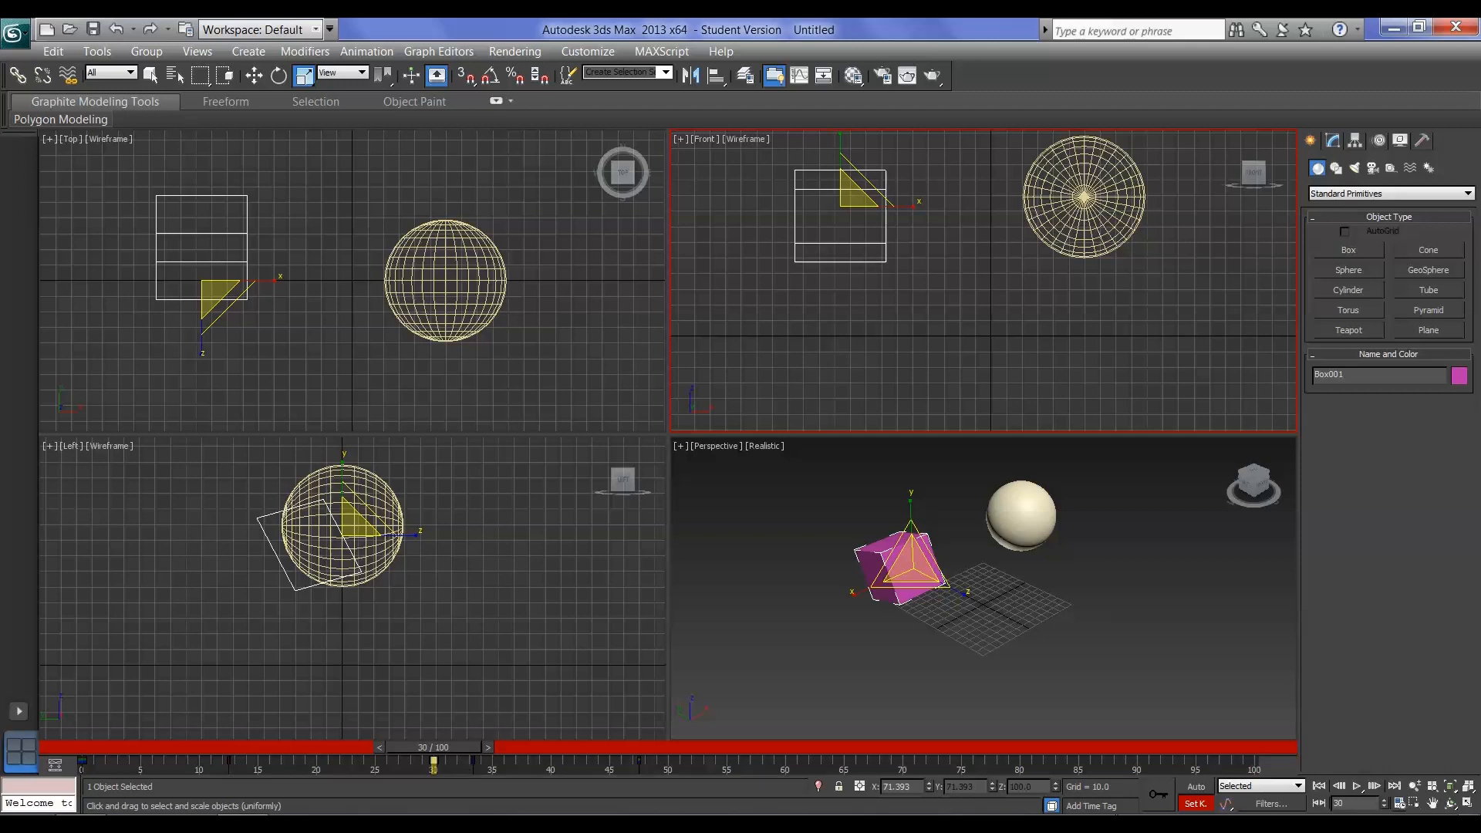
pyautogui.click(1102, 806)
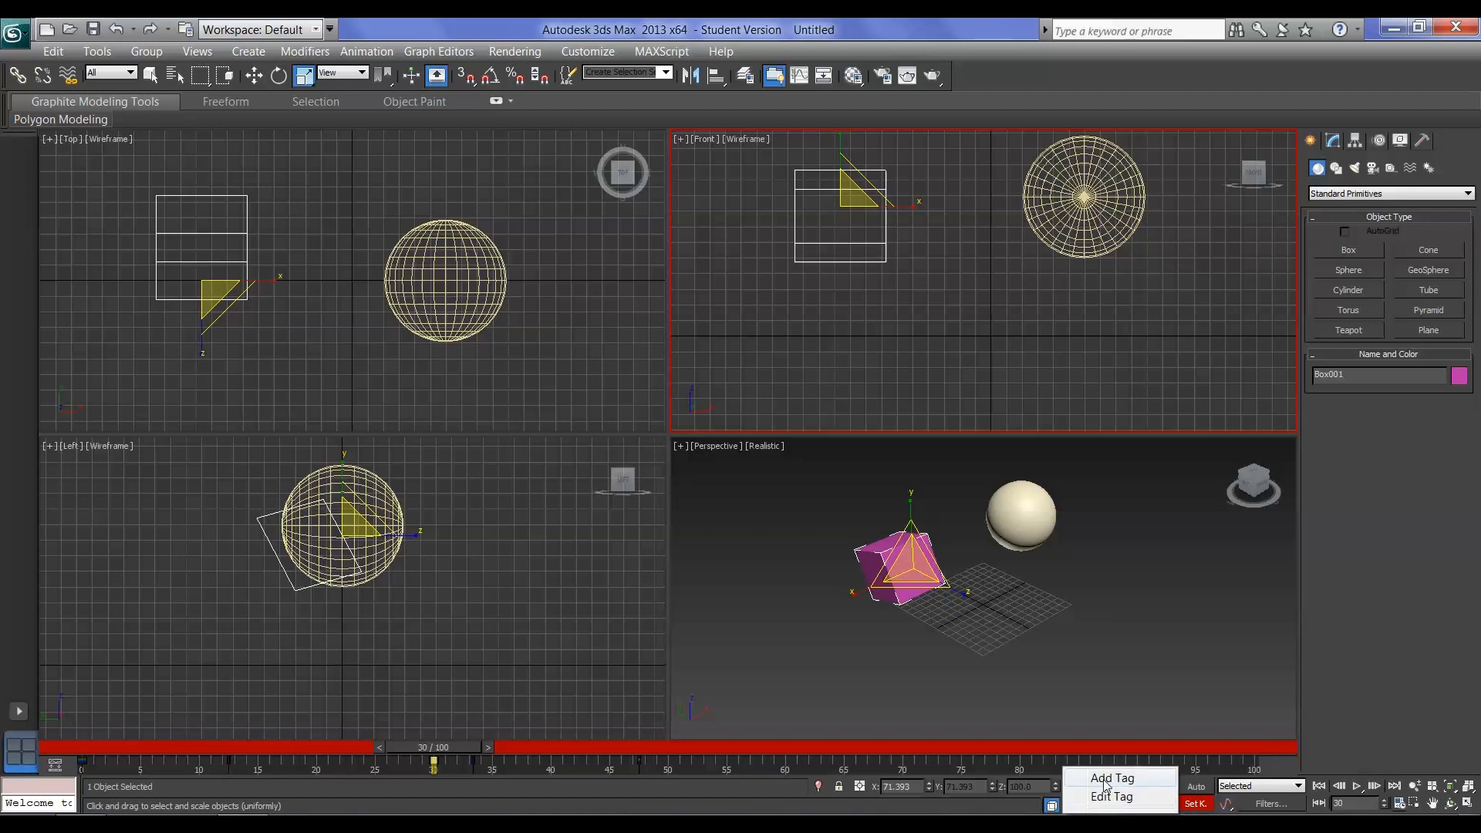
pyautogui.click(1104, 780)
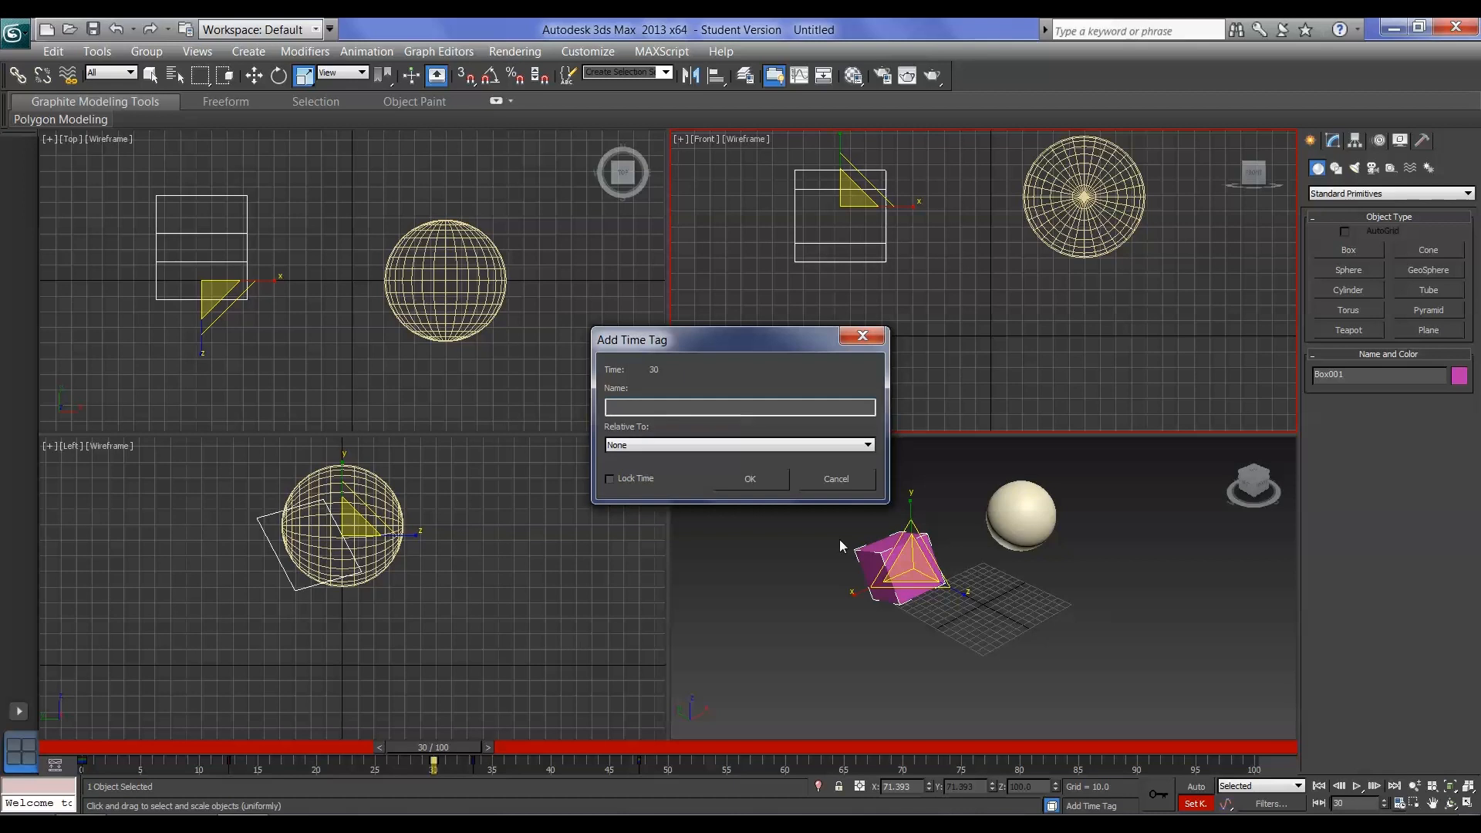
pyautogui.write('box up')
pyautogui.click(748, 478)
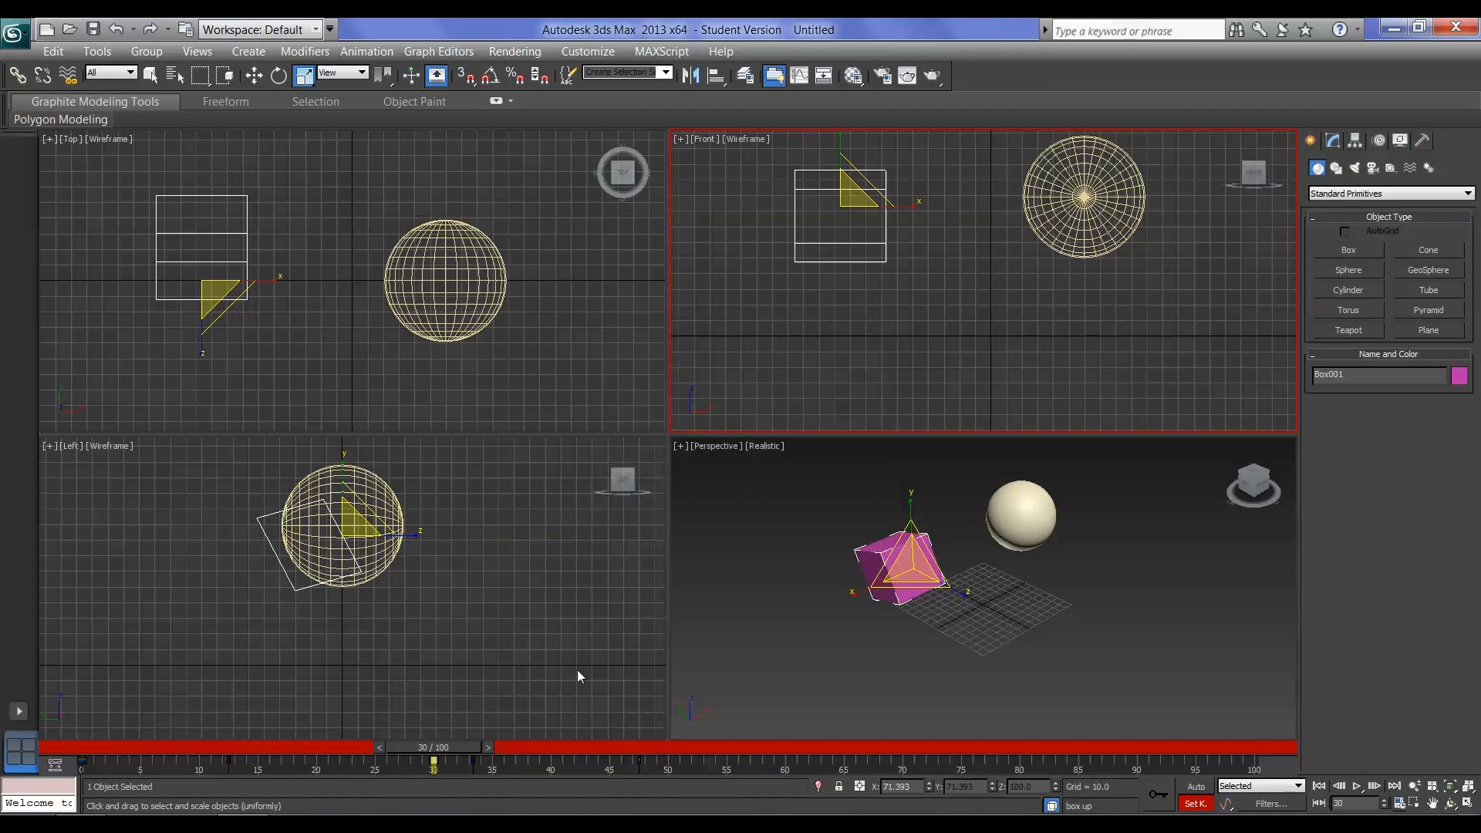
# Scrub the timeline around the tagged frame and on to frame 40 to check the time tag display
pyautogui.moveTo(465, 748)
pyautogui.mouseDown()
pyautogui.moveTo(439, 746)
pyautogui.moveTo(472, 749)
pyautogui.mouseUp()
pyautogui.moveTo(440, 752)
pyautogui.mouseDown()
pyautogui.moveTo(395, 747)
pyautogui.moveTo(457, 751)
pyautogui.moveTo(122, 732)
pyautogui.moveTo(452, 768)
pyautogui.mouseUp()
pyautogui.doubleClick(886, 786)
pyautogui.moveTo(444, 747); pyautogui.dragTo(555, 773)
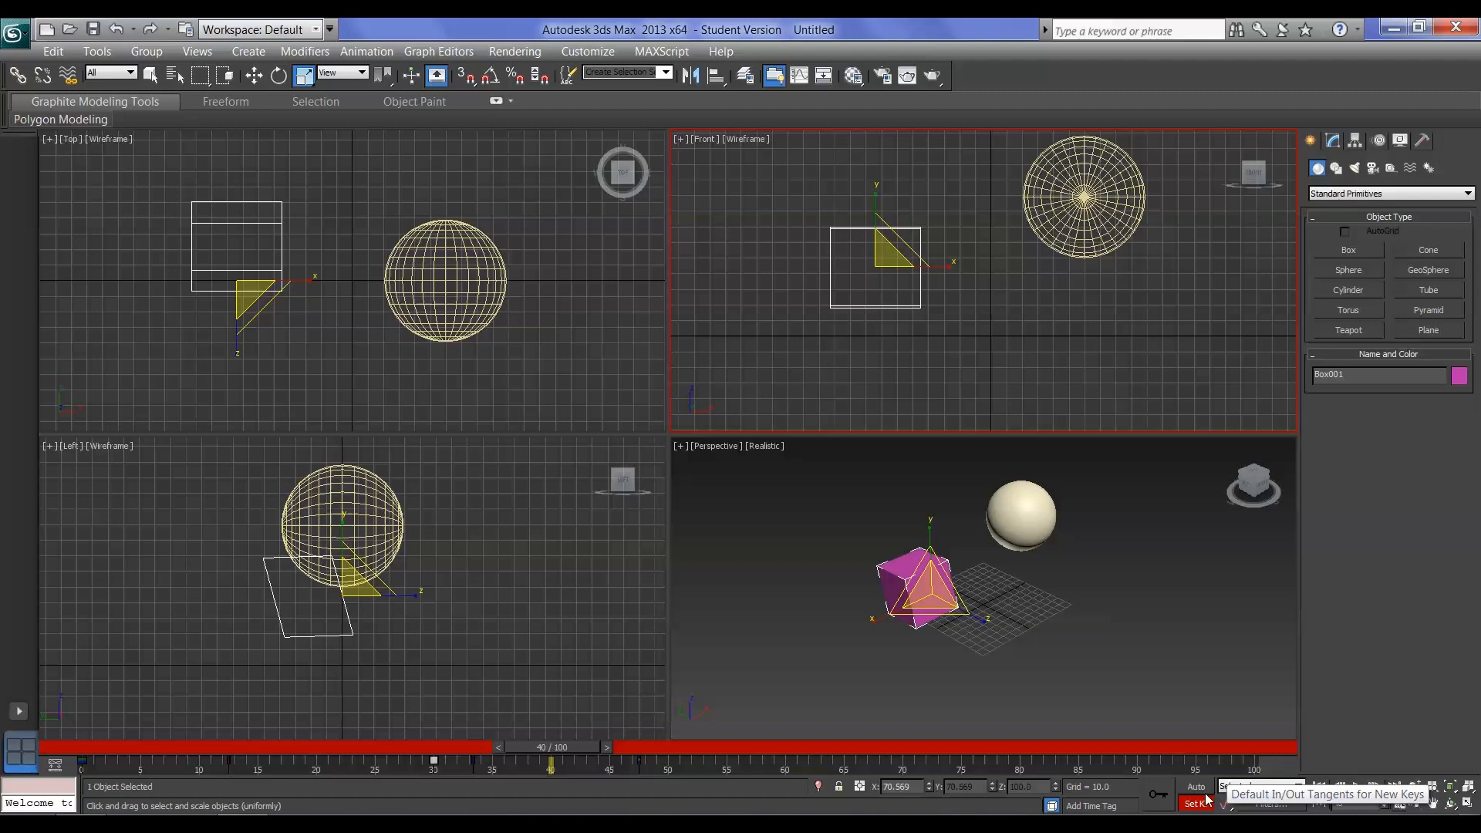
# Turn on Auto Key mode and look through the default in/out tangent types for new keys
pyautogui.press('n')
pyautogui.click(1227, 805)
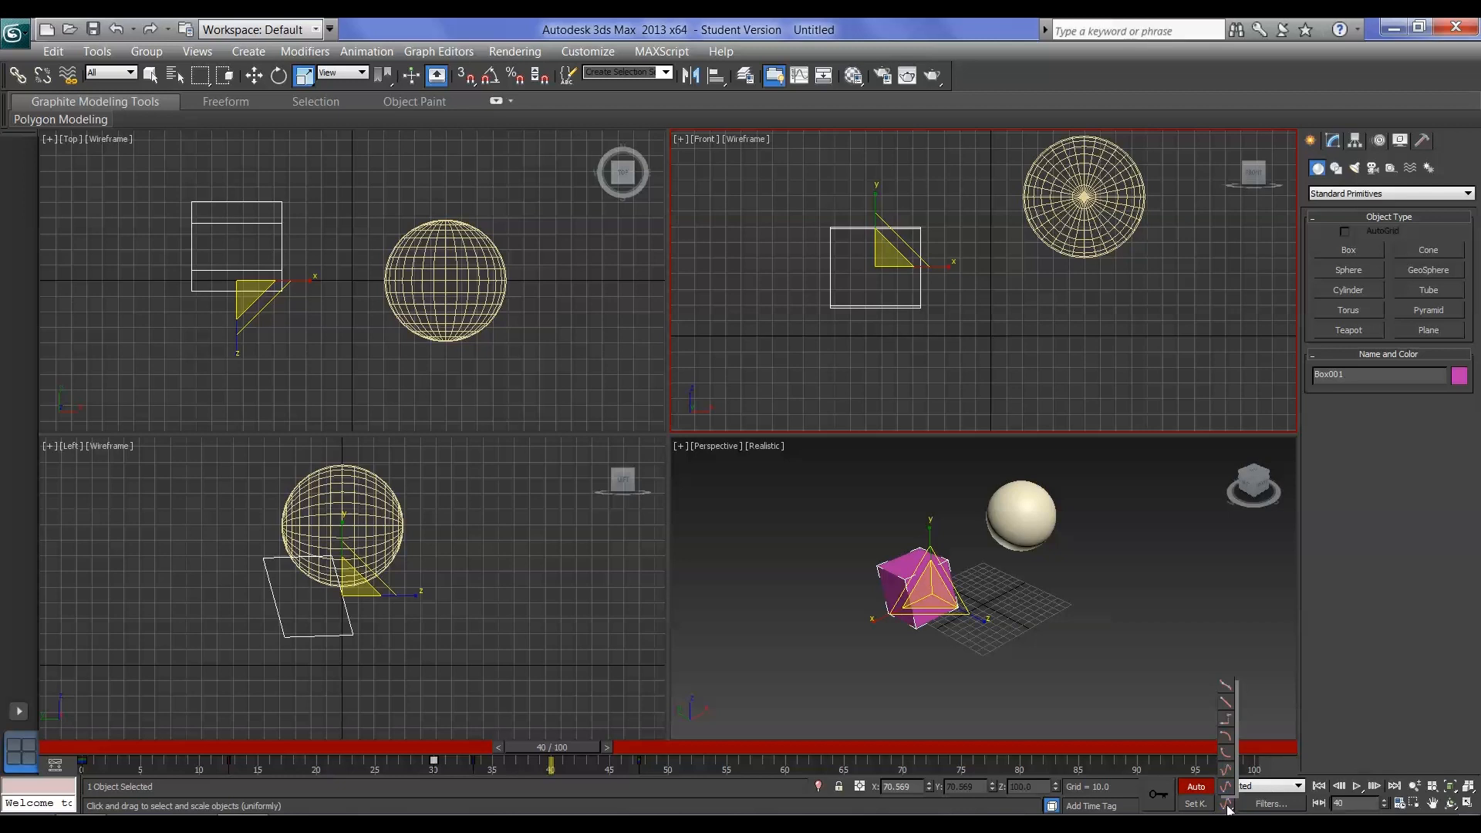
pyautogui.click(1230, 809)
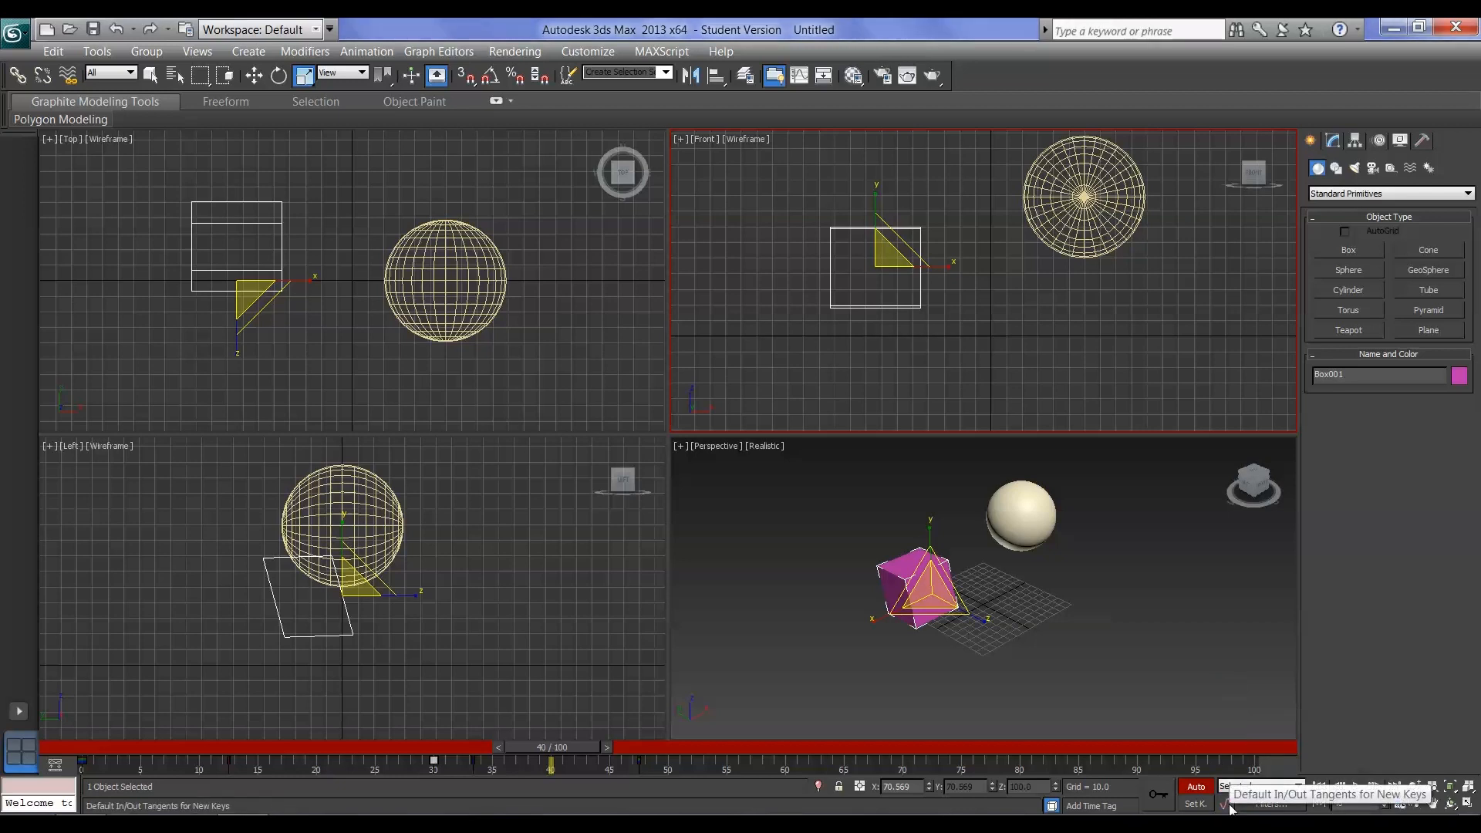
pyautogui.click(1228, 807)
pyautogui.click(1227, 808)
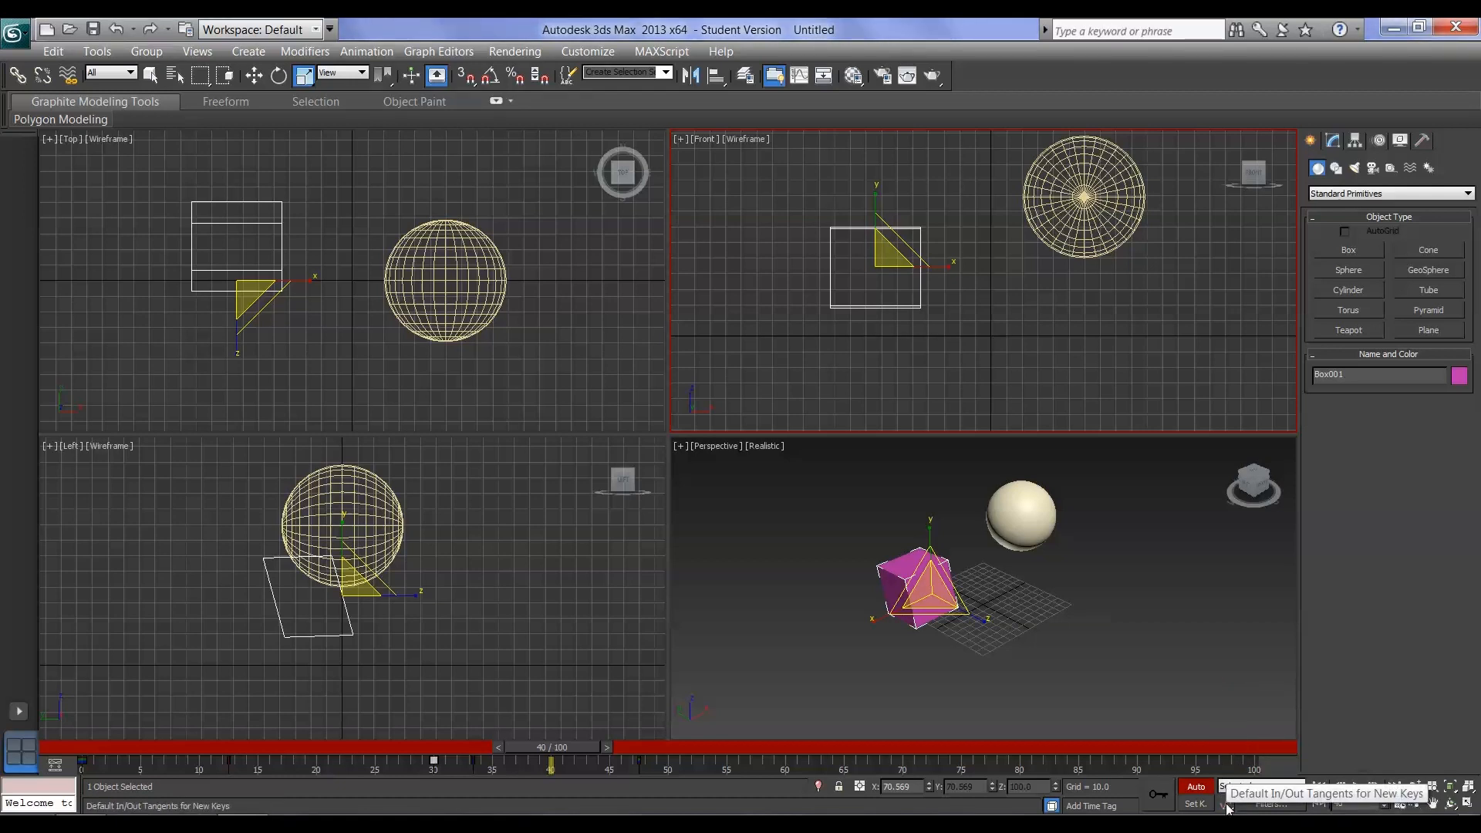